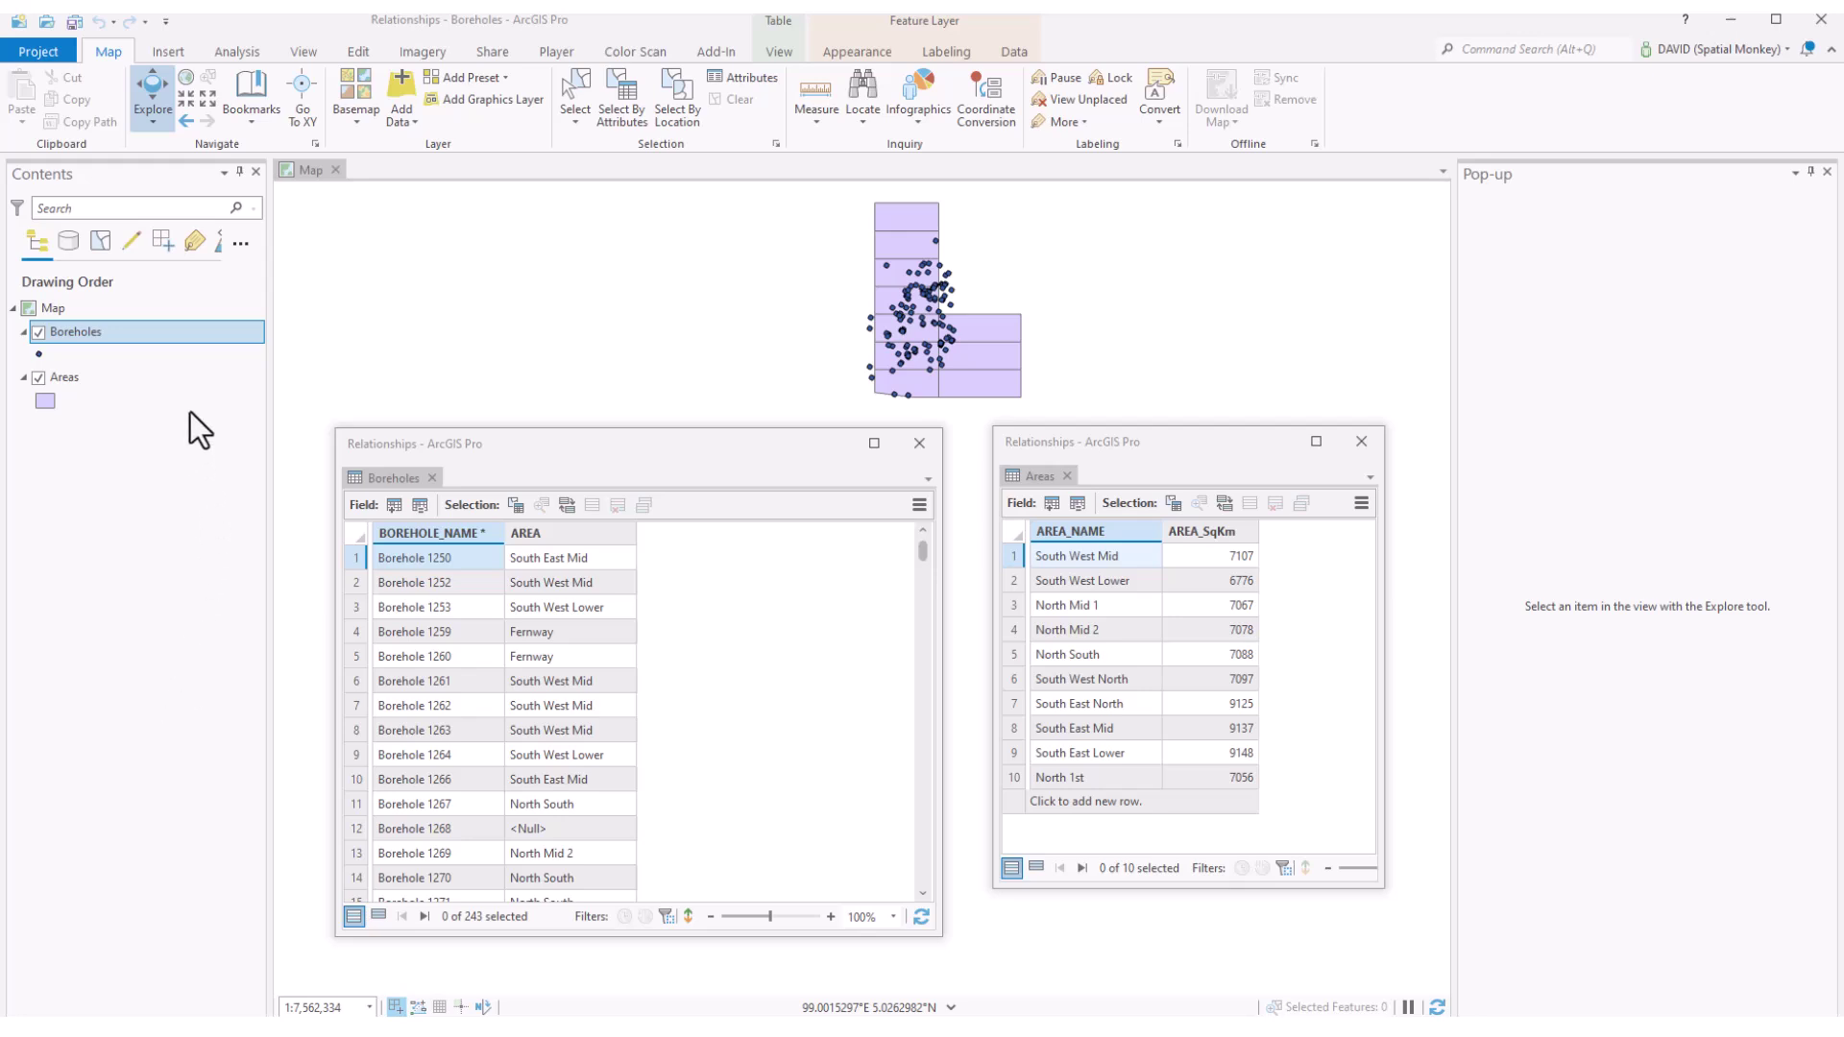
Step: Add a join from the Boreholes AREA field to the Areas table's AREA_NAME field, keeping all target features
right_click(71, 337)
mouse_move(72, 337)
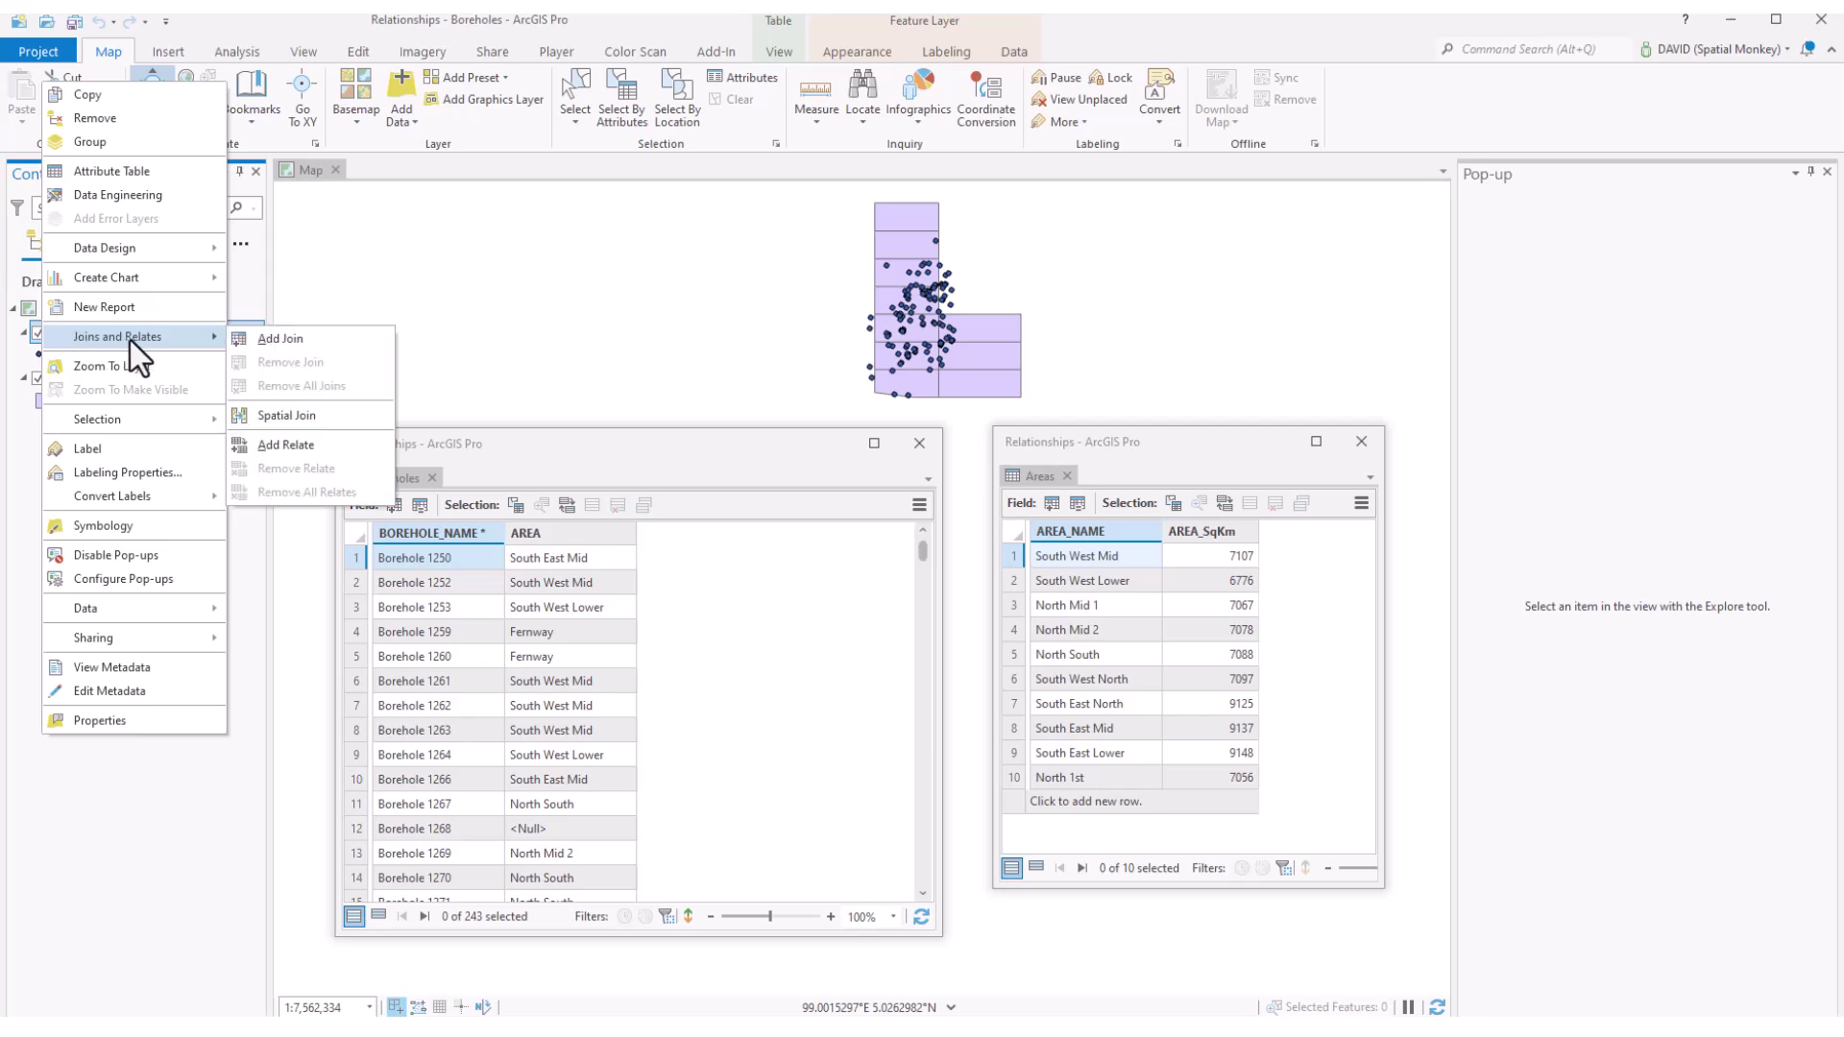
click(282, 341)
drag(970, 284, 1006, 534)
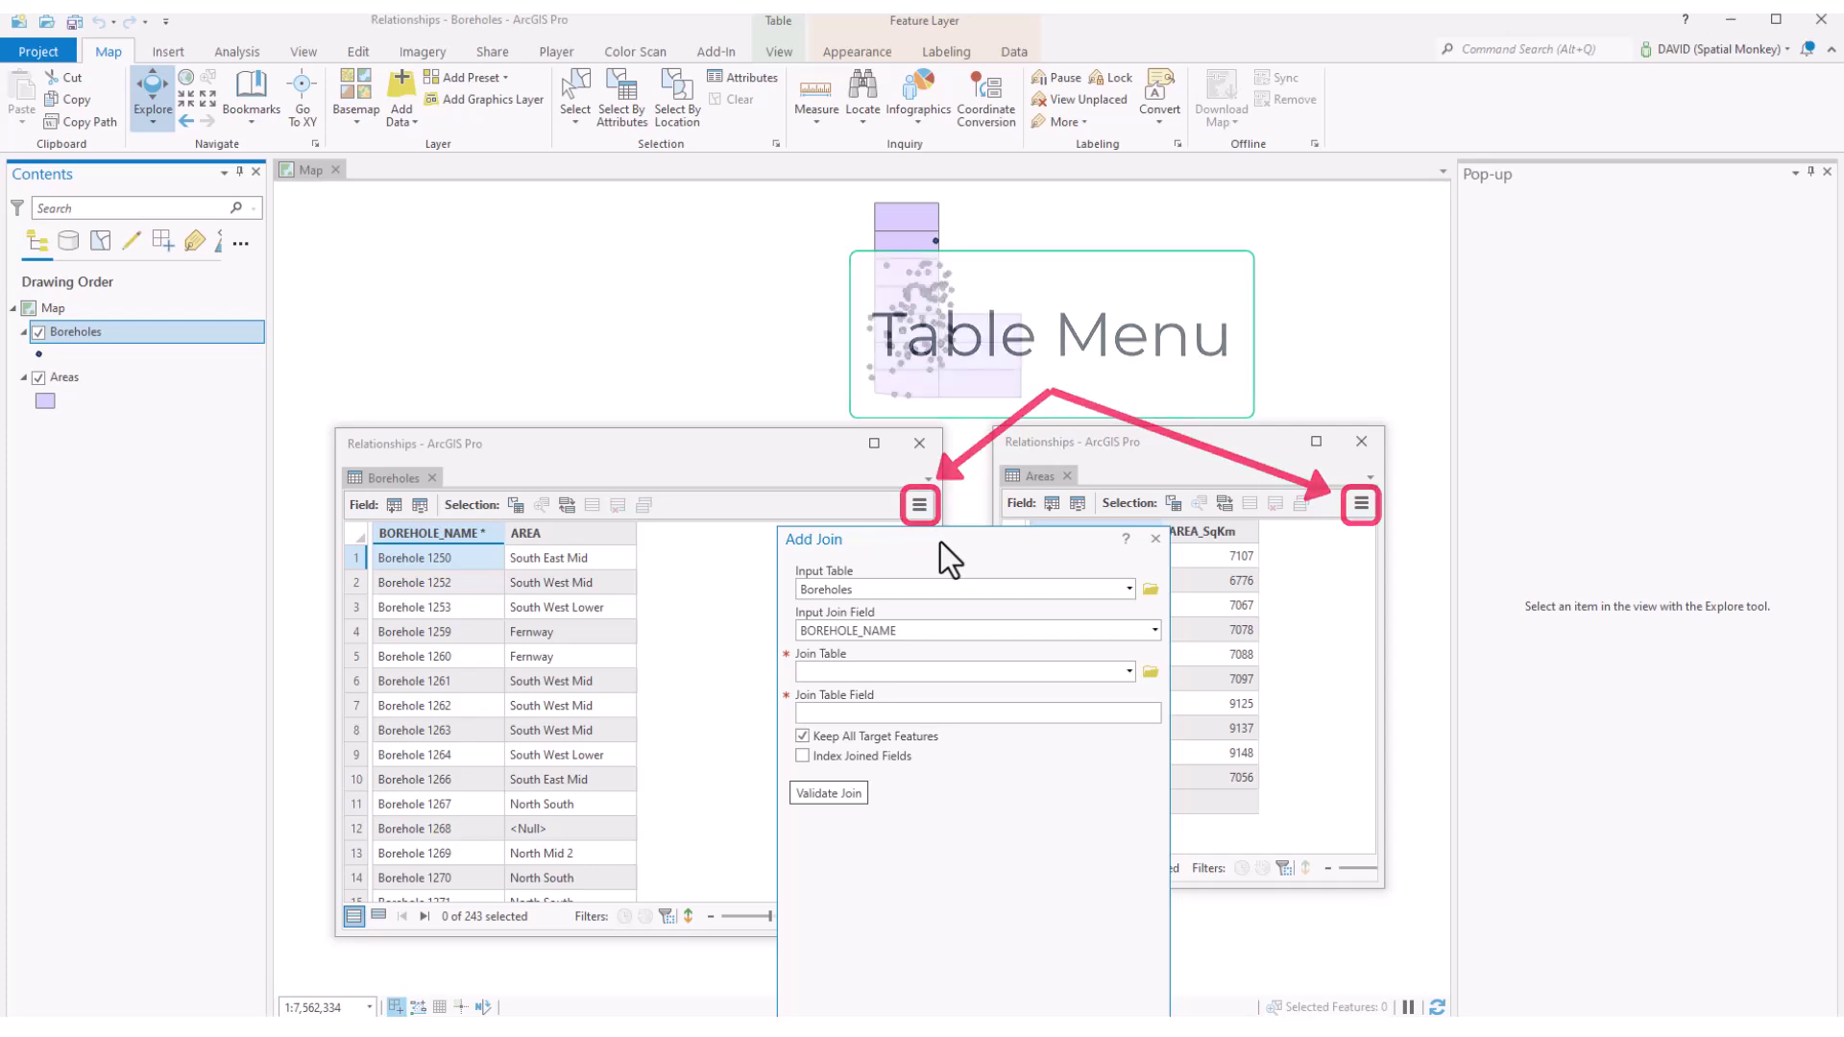
drag(941, 541, 936, 361)
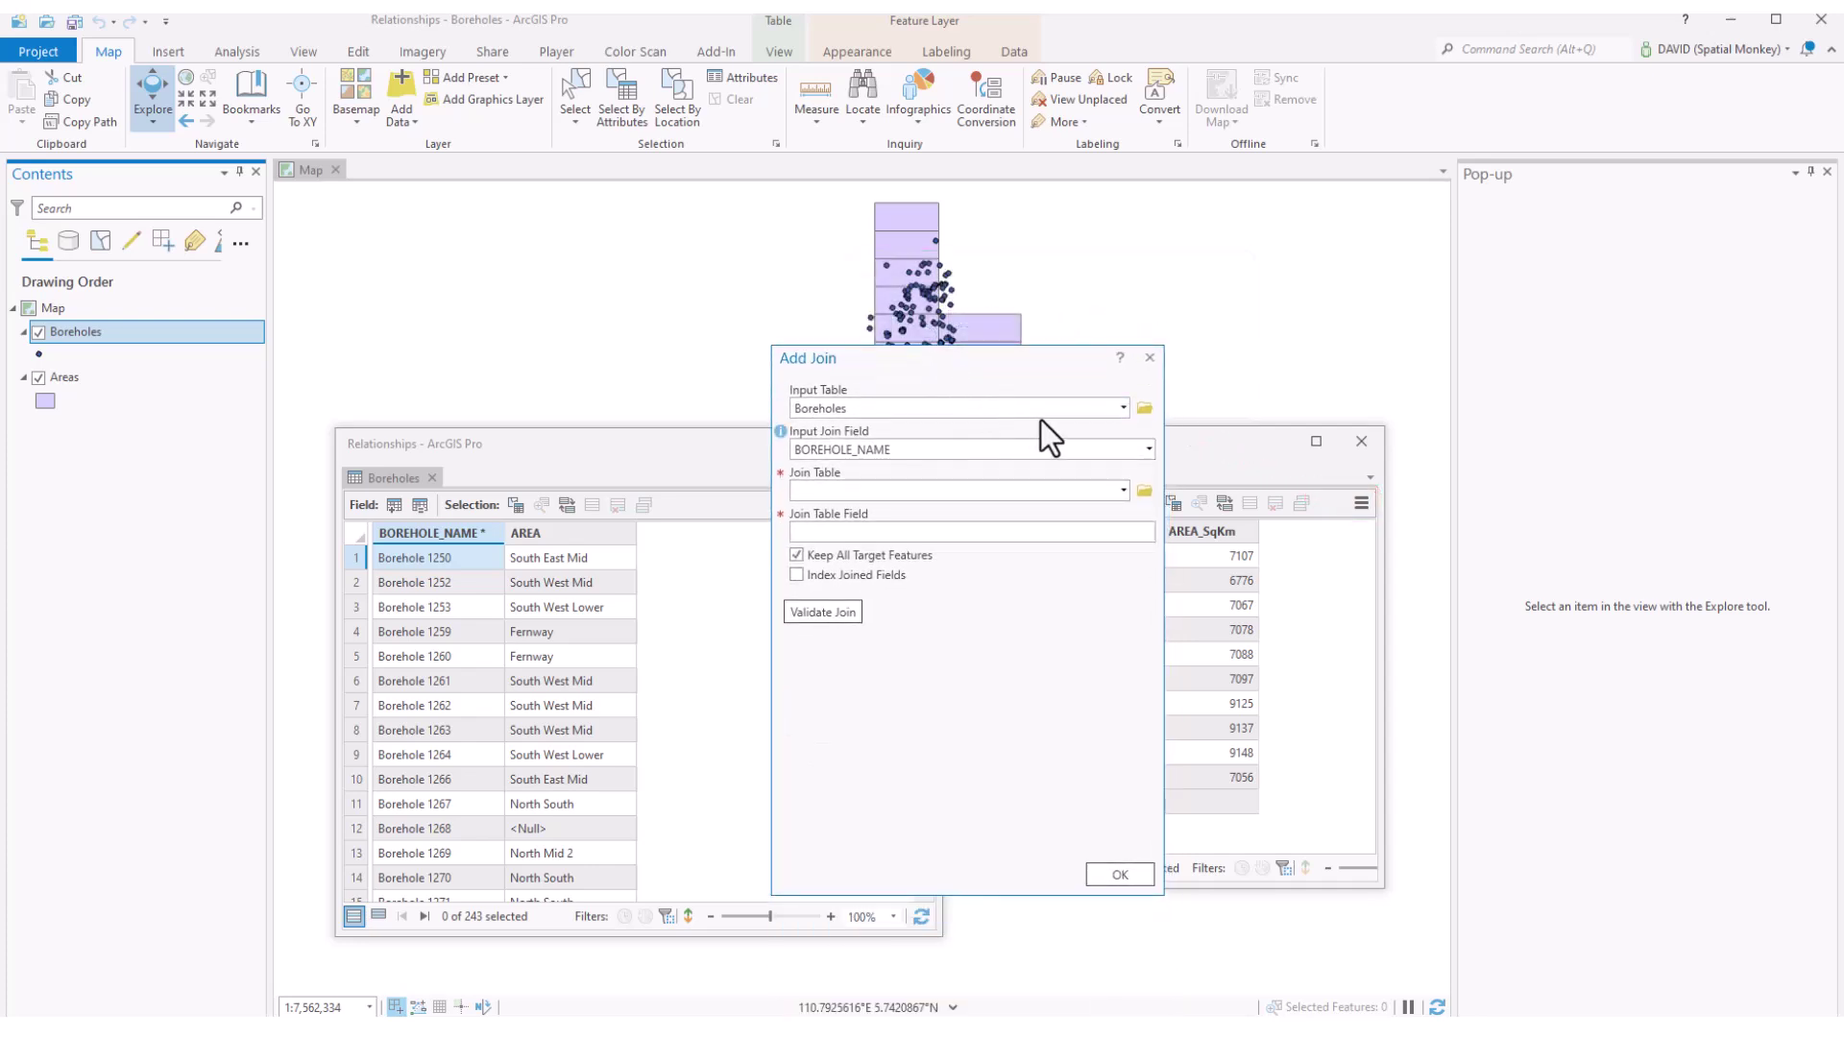
click(1150, 449)
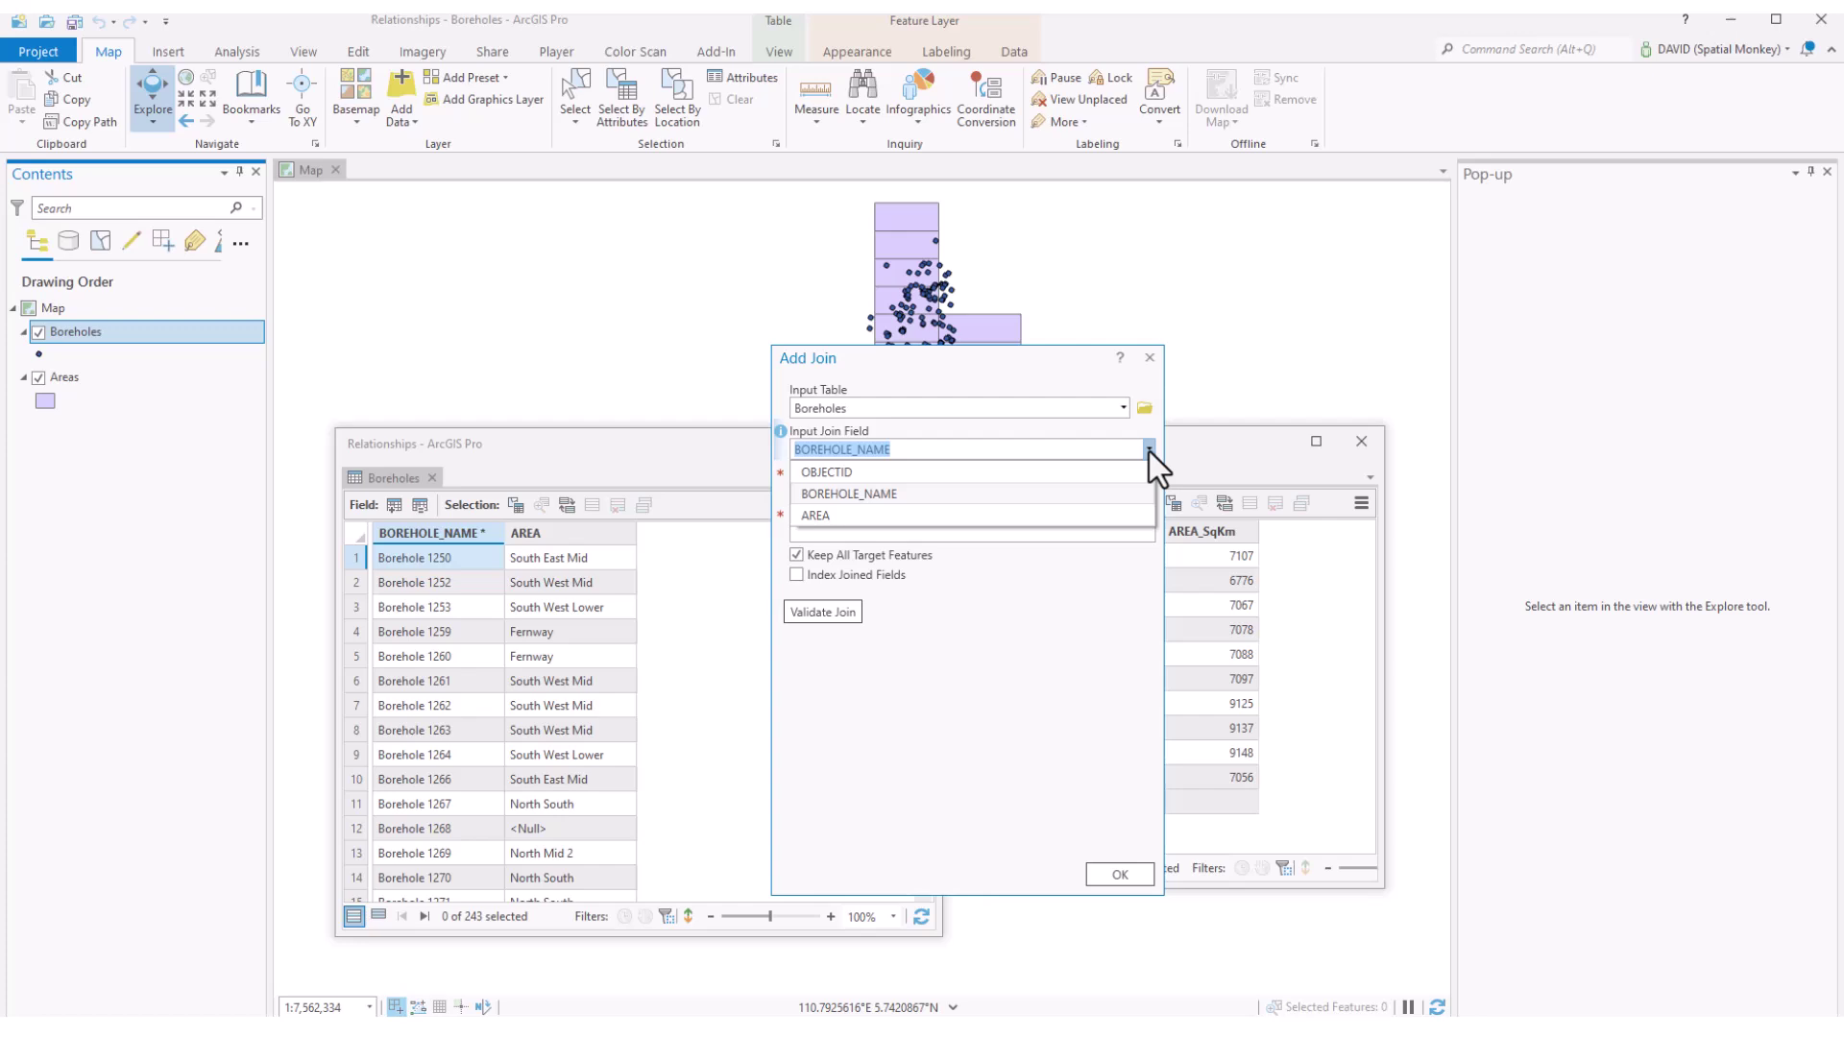
click(850, 517)
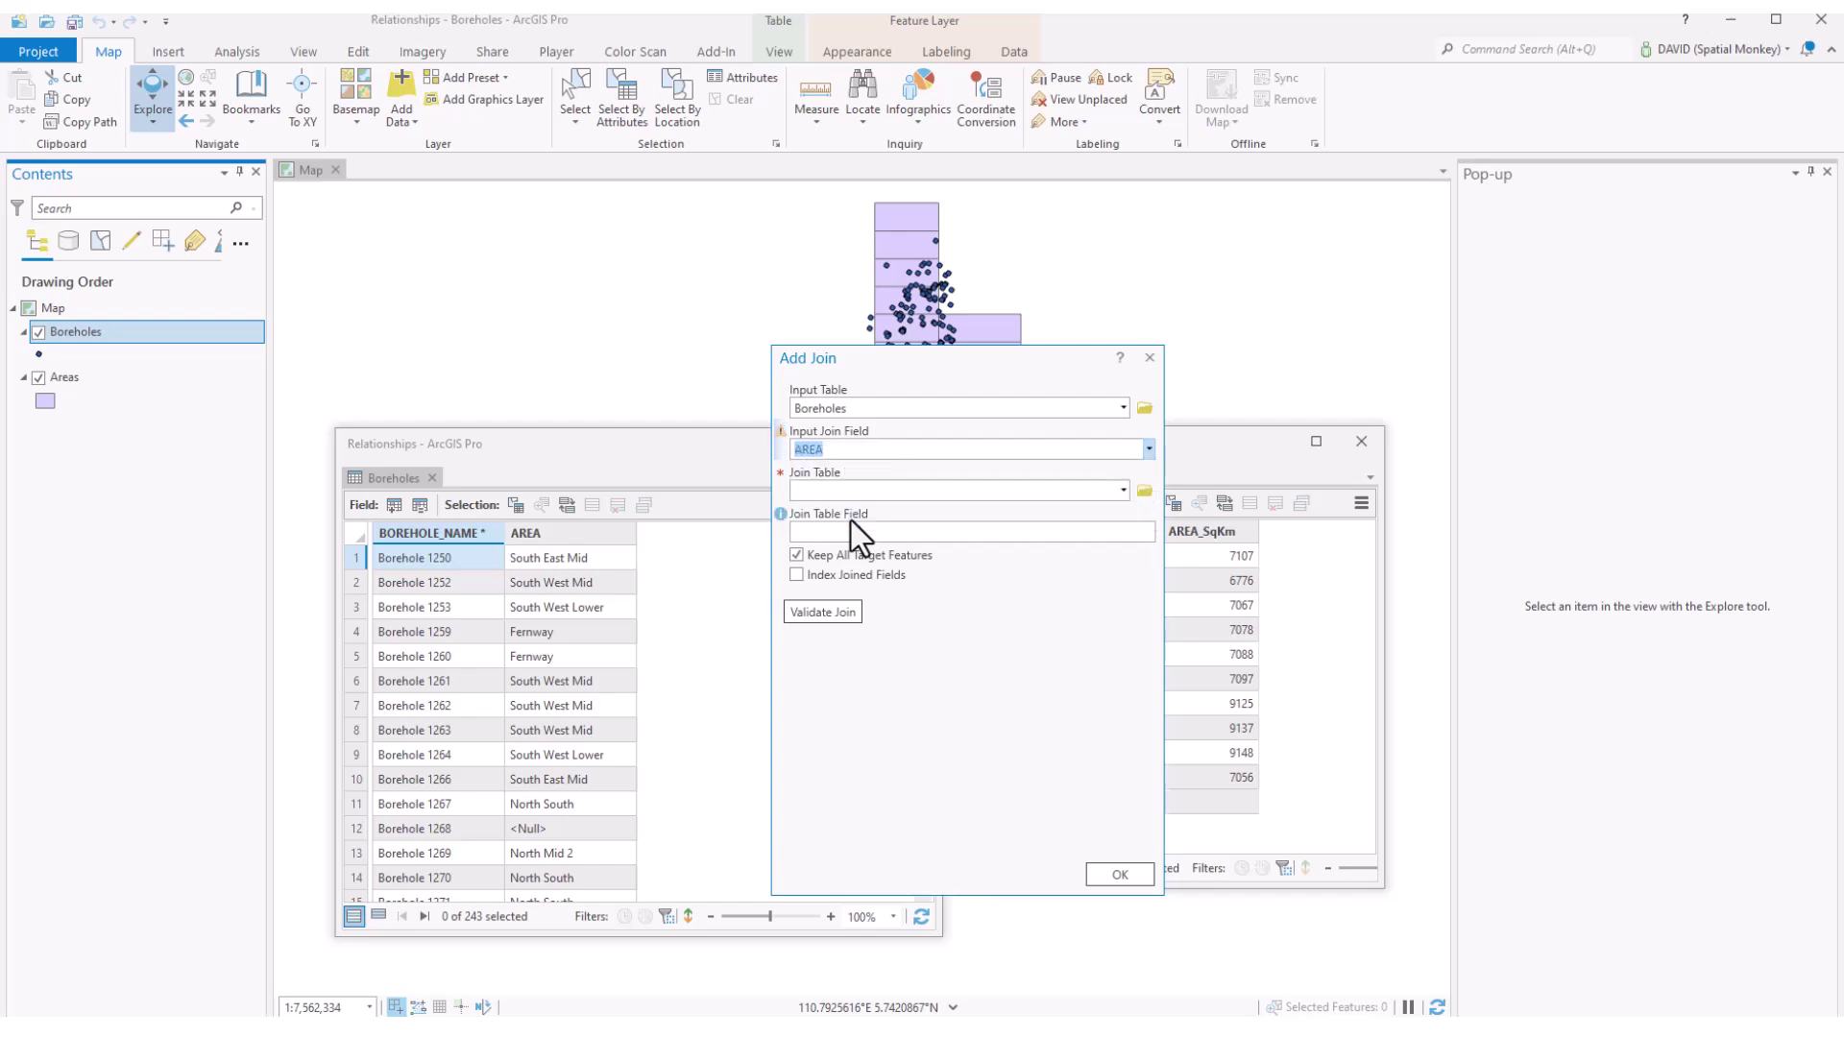
click(1121, 491)
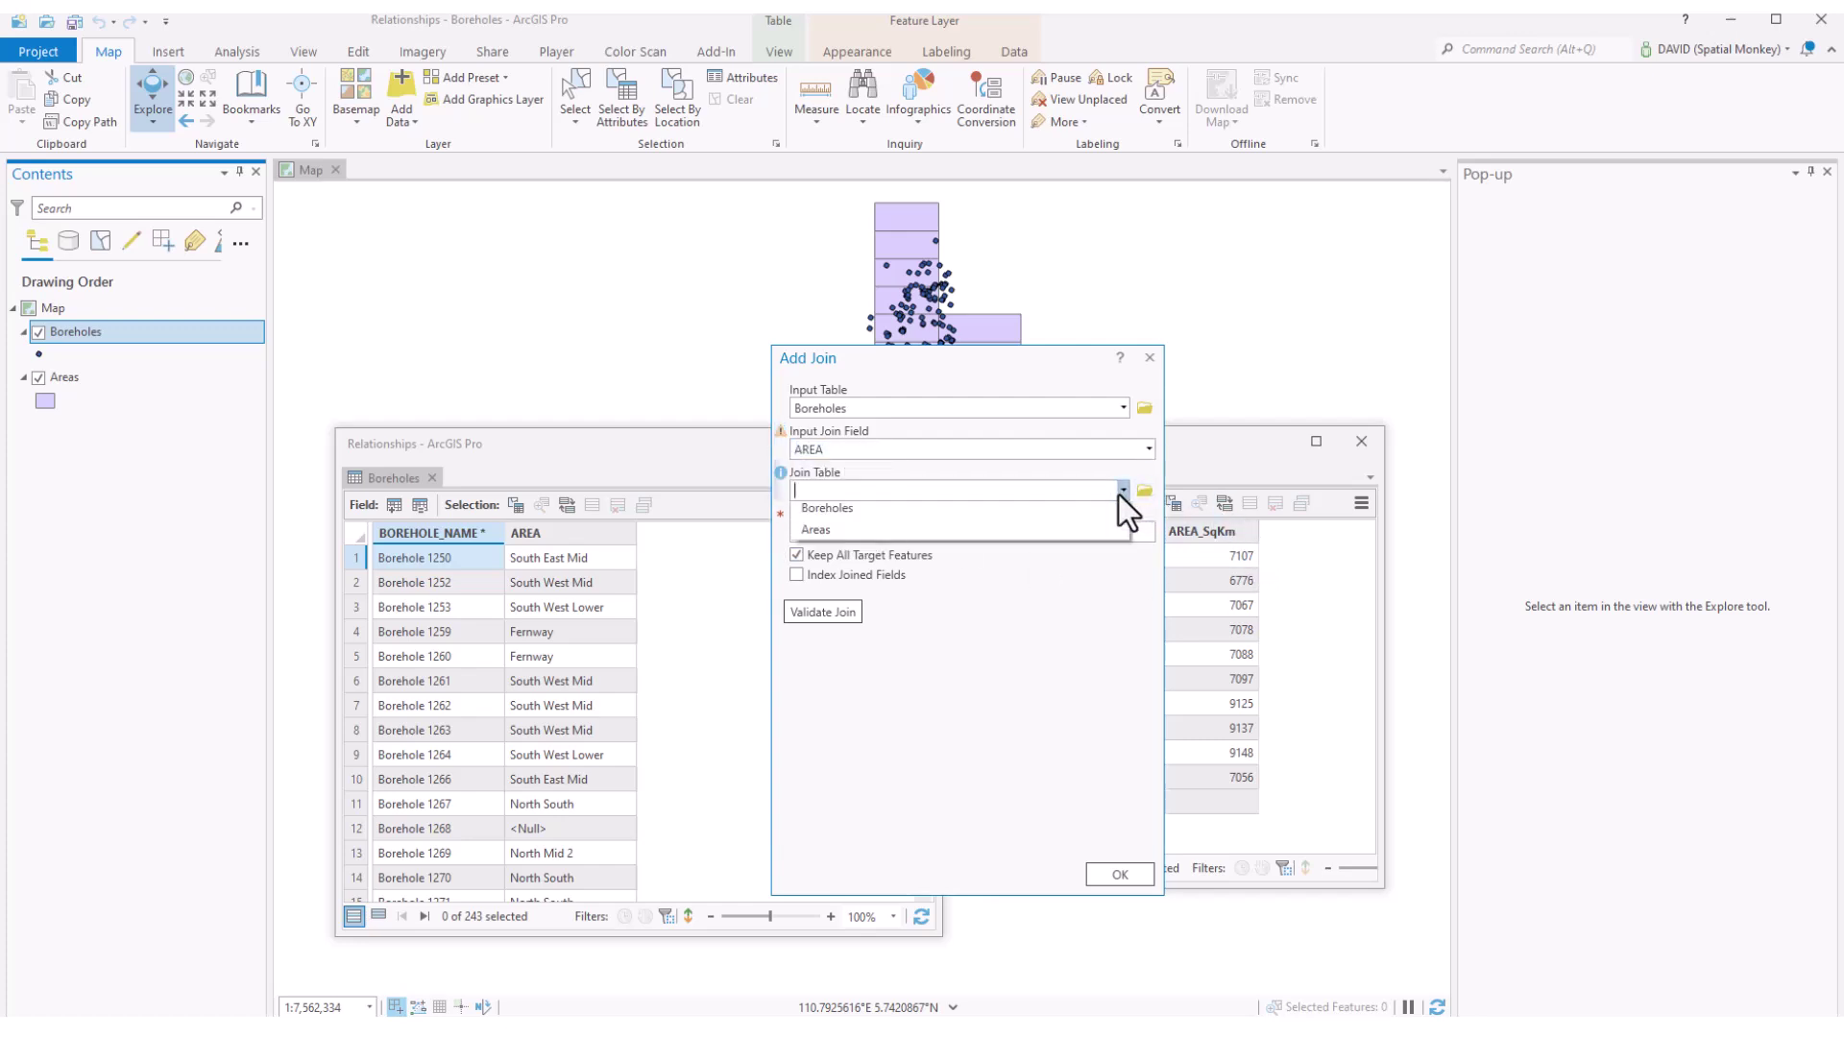
click(832, 536)
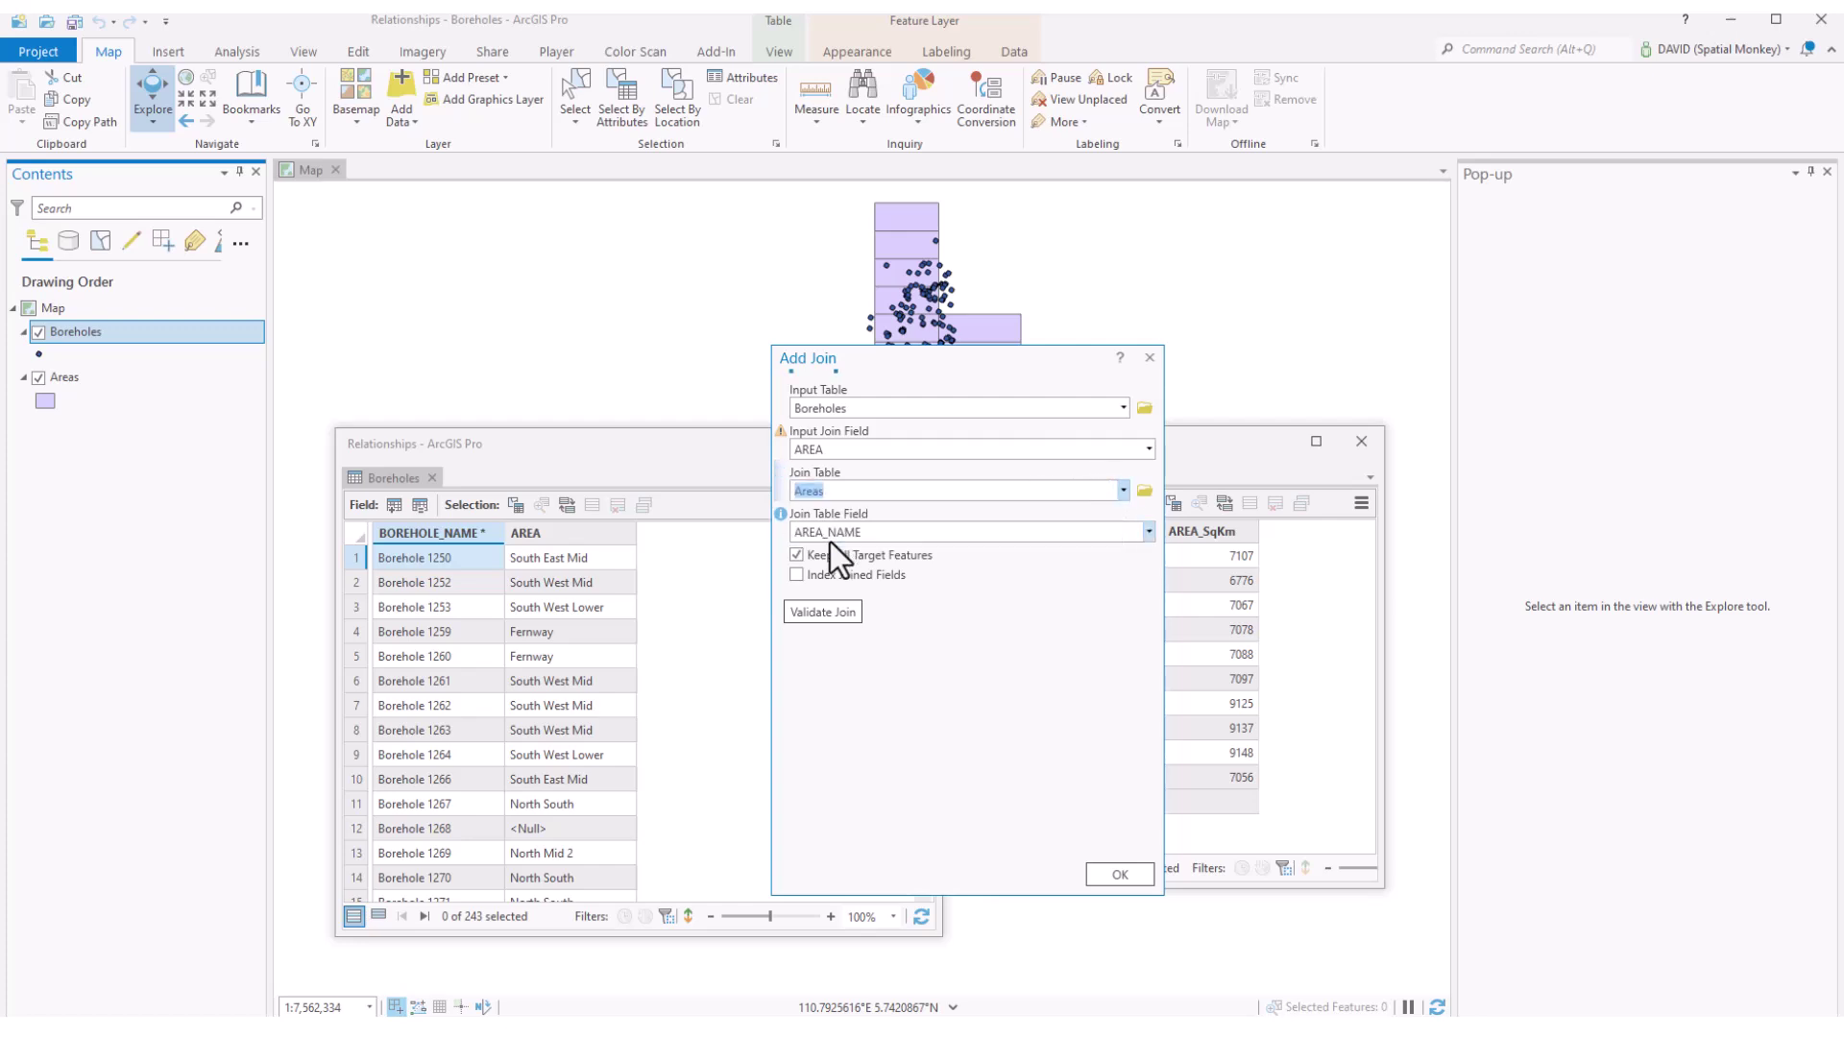
click(1148, 532)
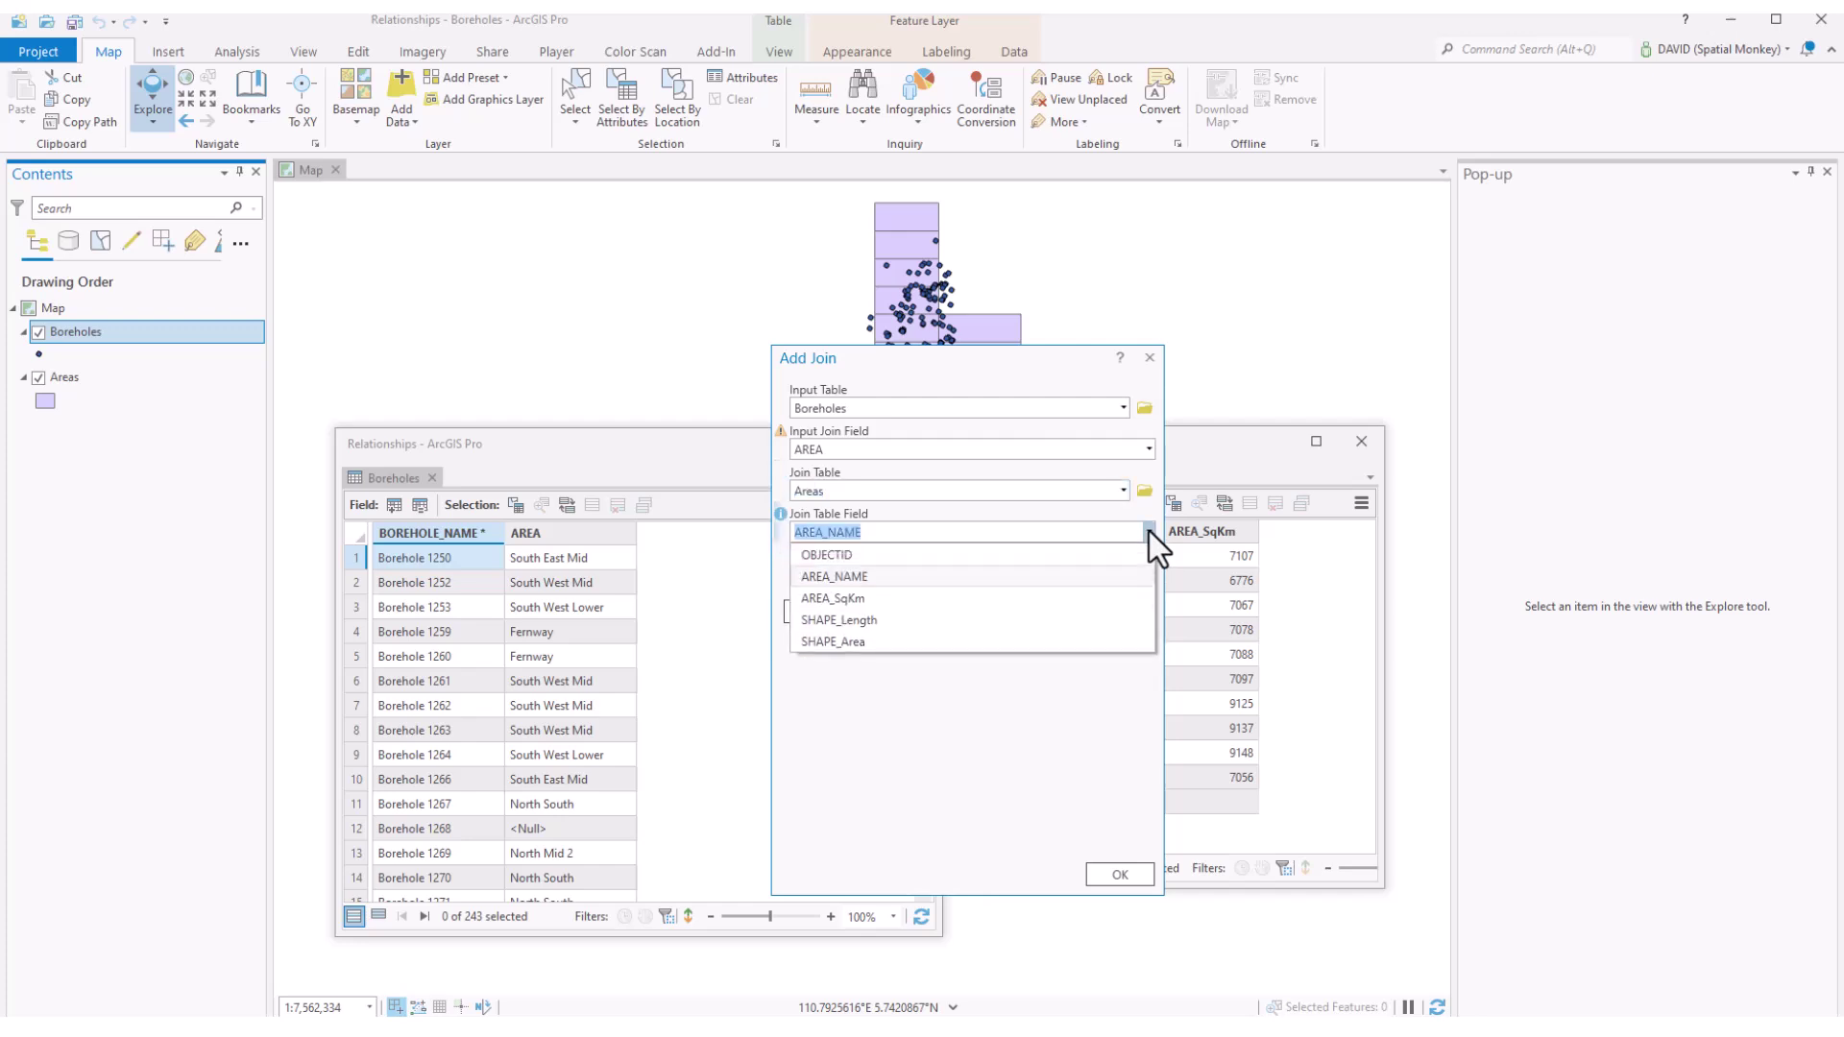
click(867, 577)
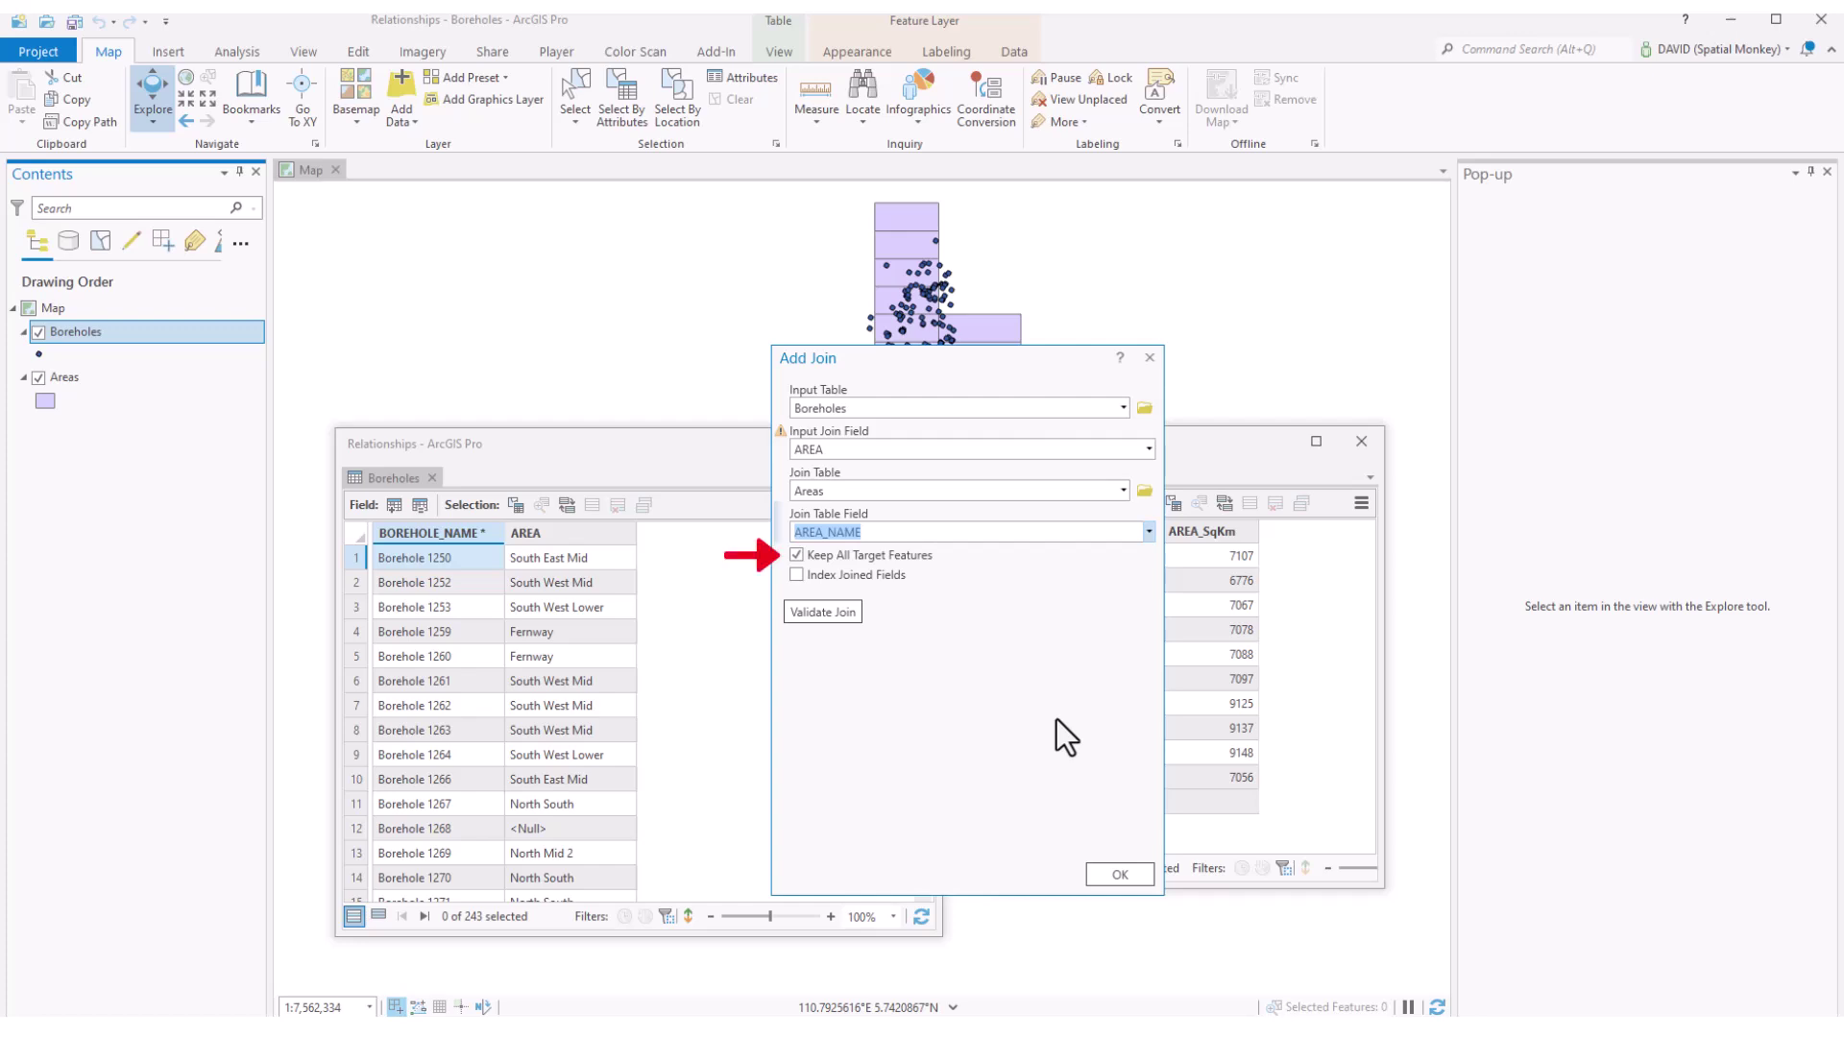
click(796, 555)
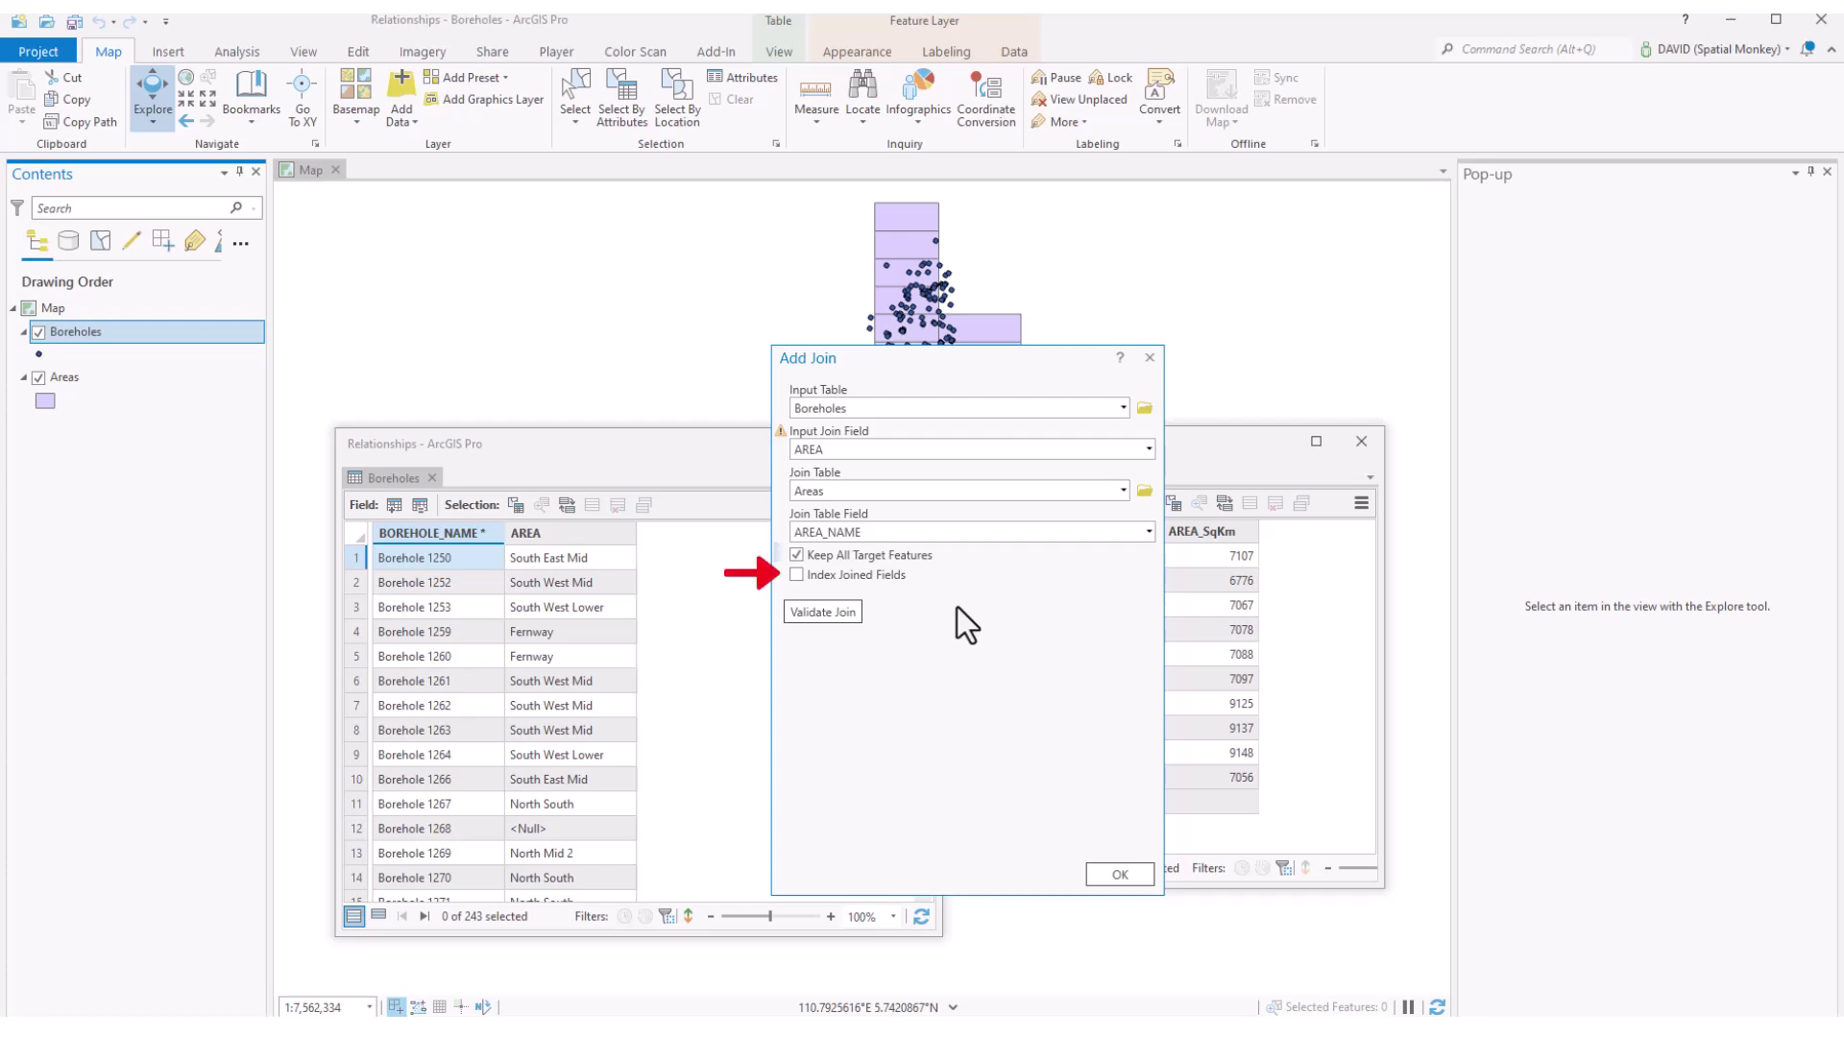
click(821, 611)
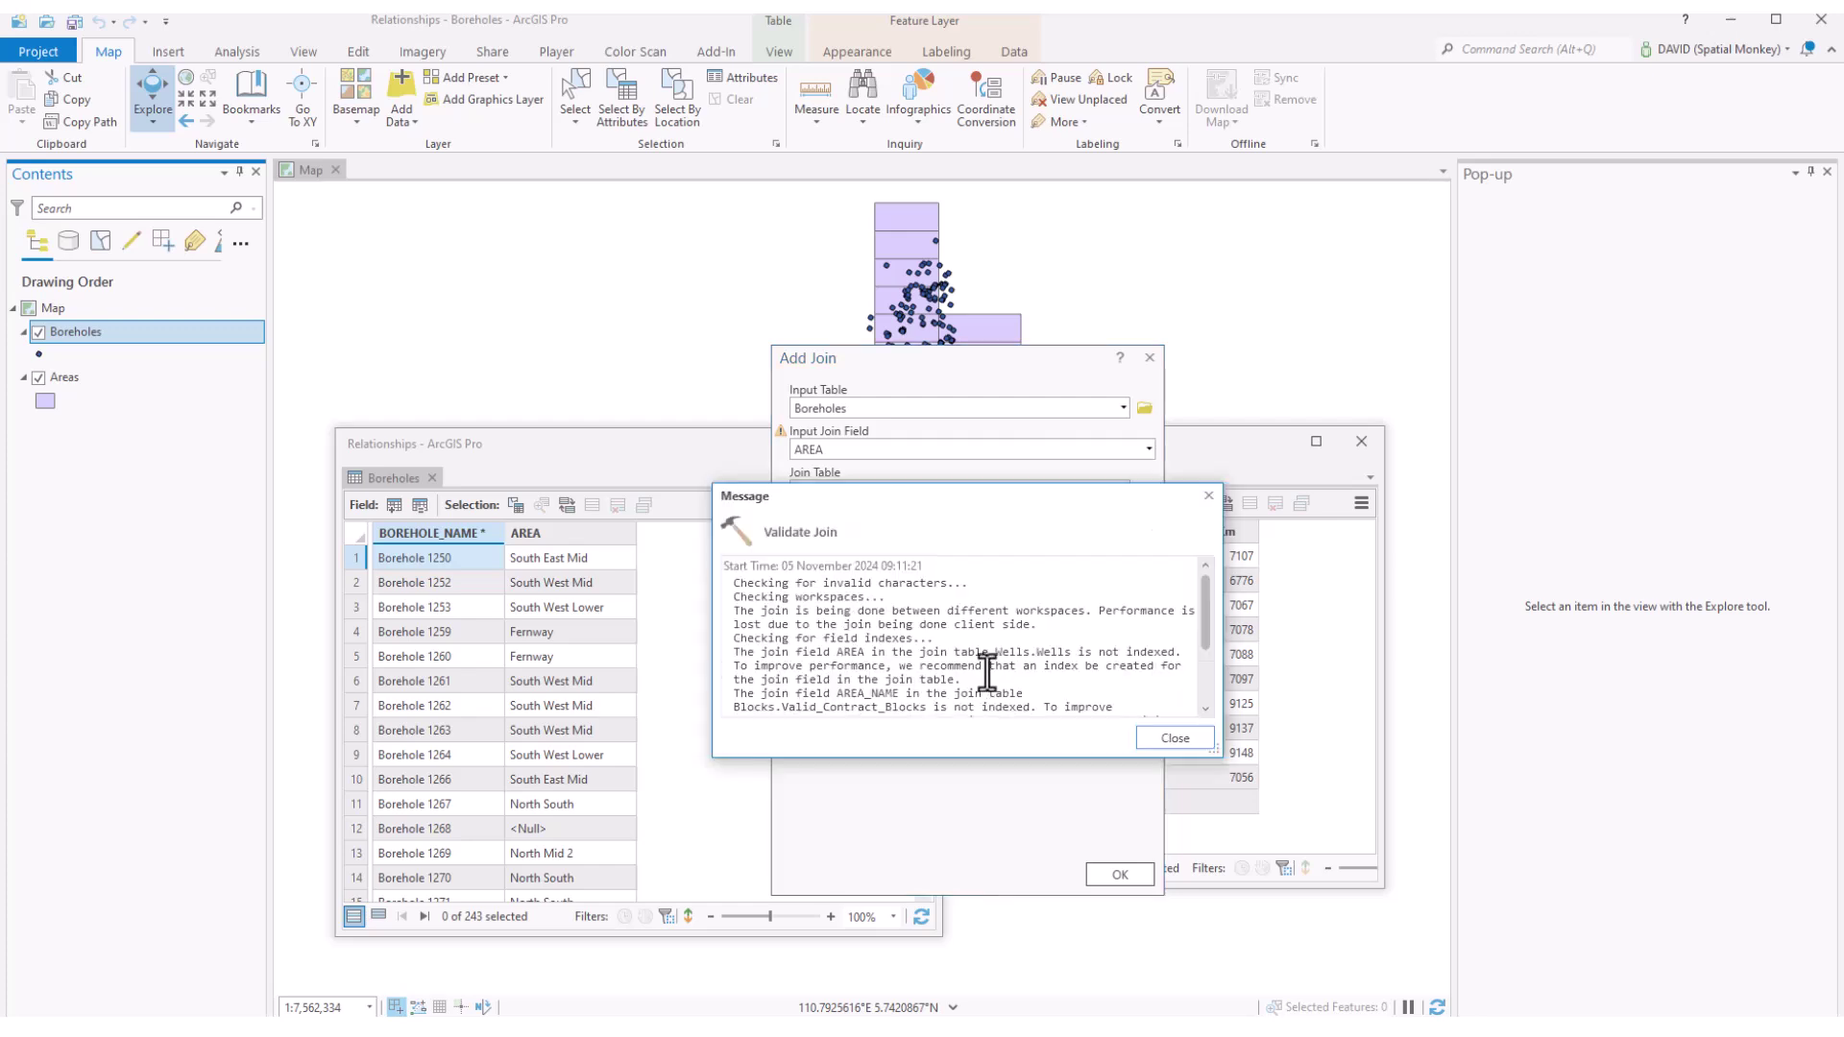
drag(1206, 616, 1200, 717)
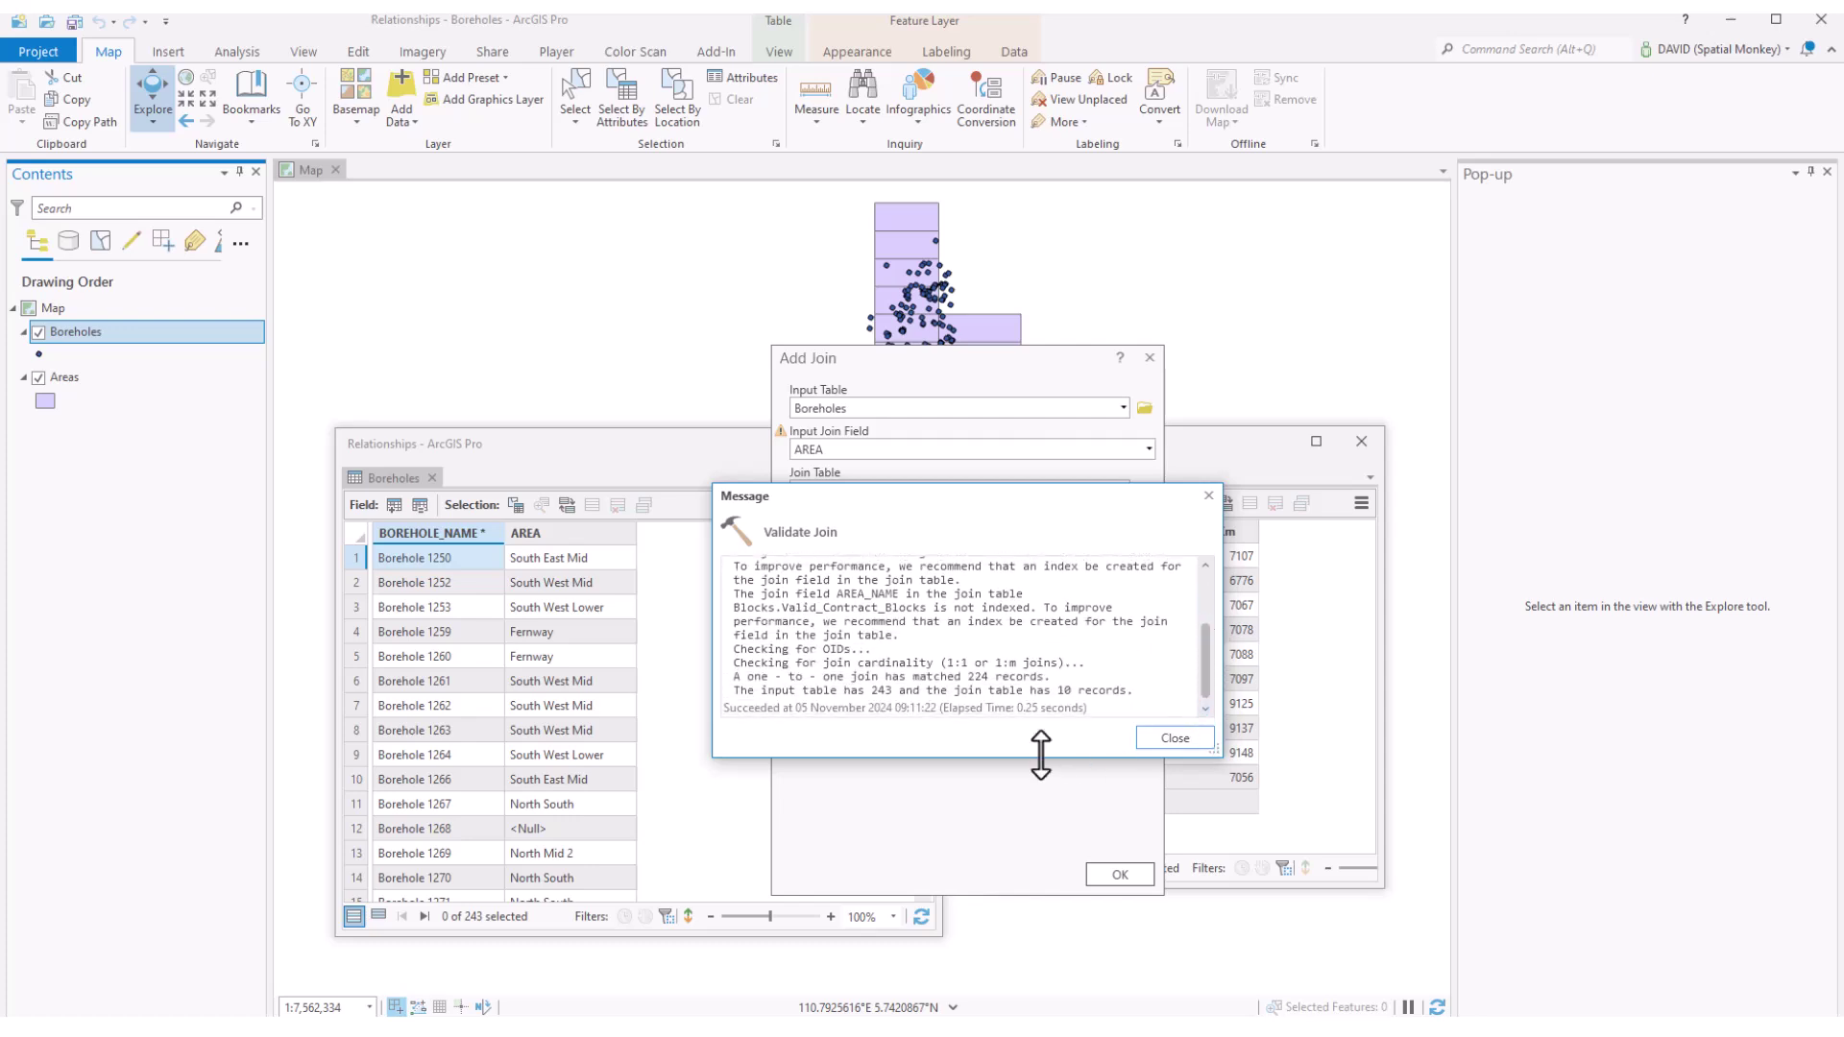
click(1173, 739)
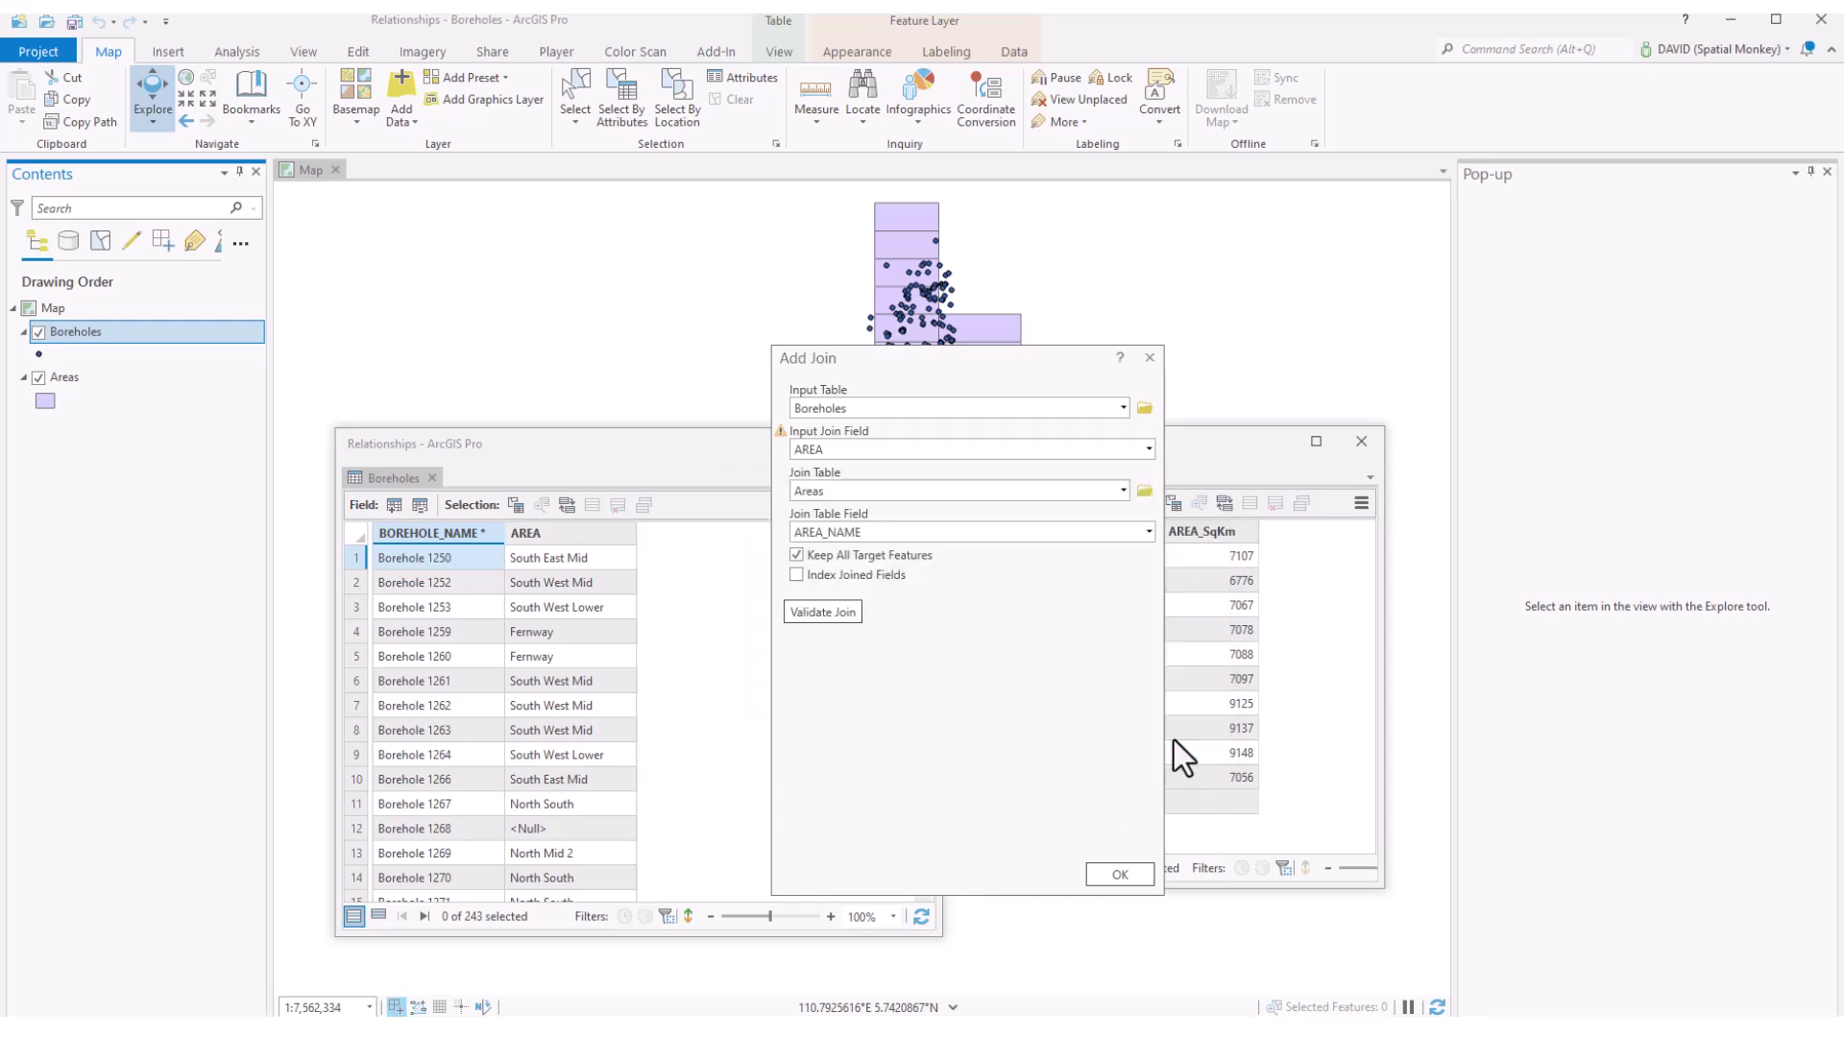
Step: Apply the Boreholes–Areas join and check a borehole's pop-up for AREA_NAME and AREA_SqKm
click(1120, 875)
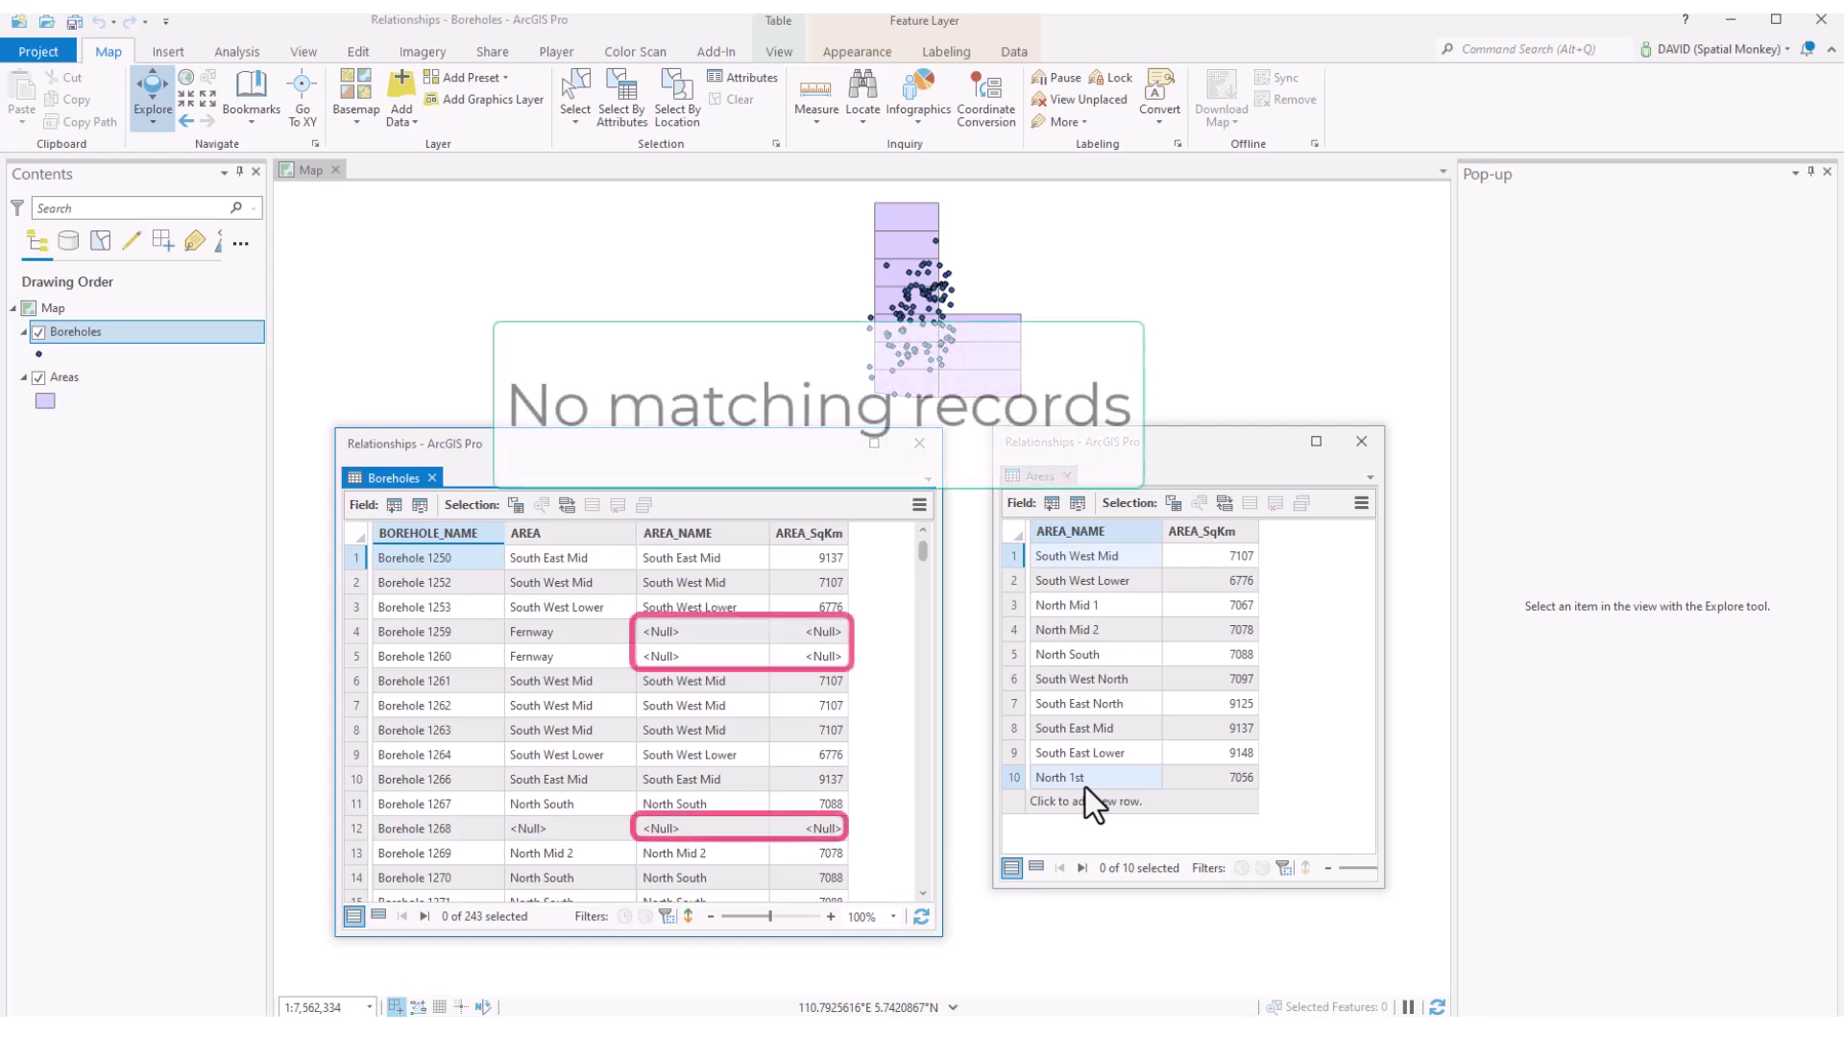
click(886, 280)
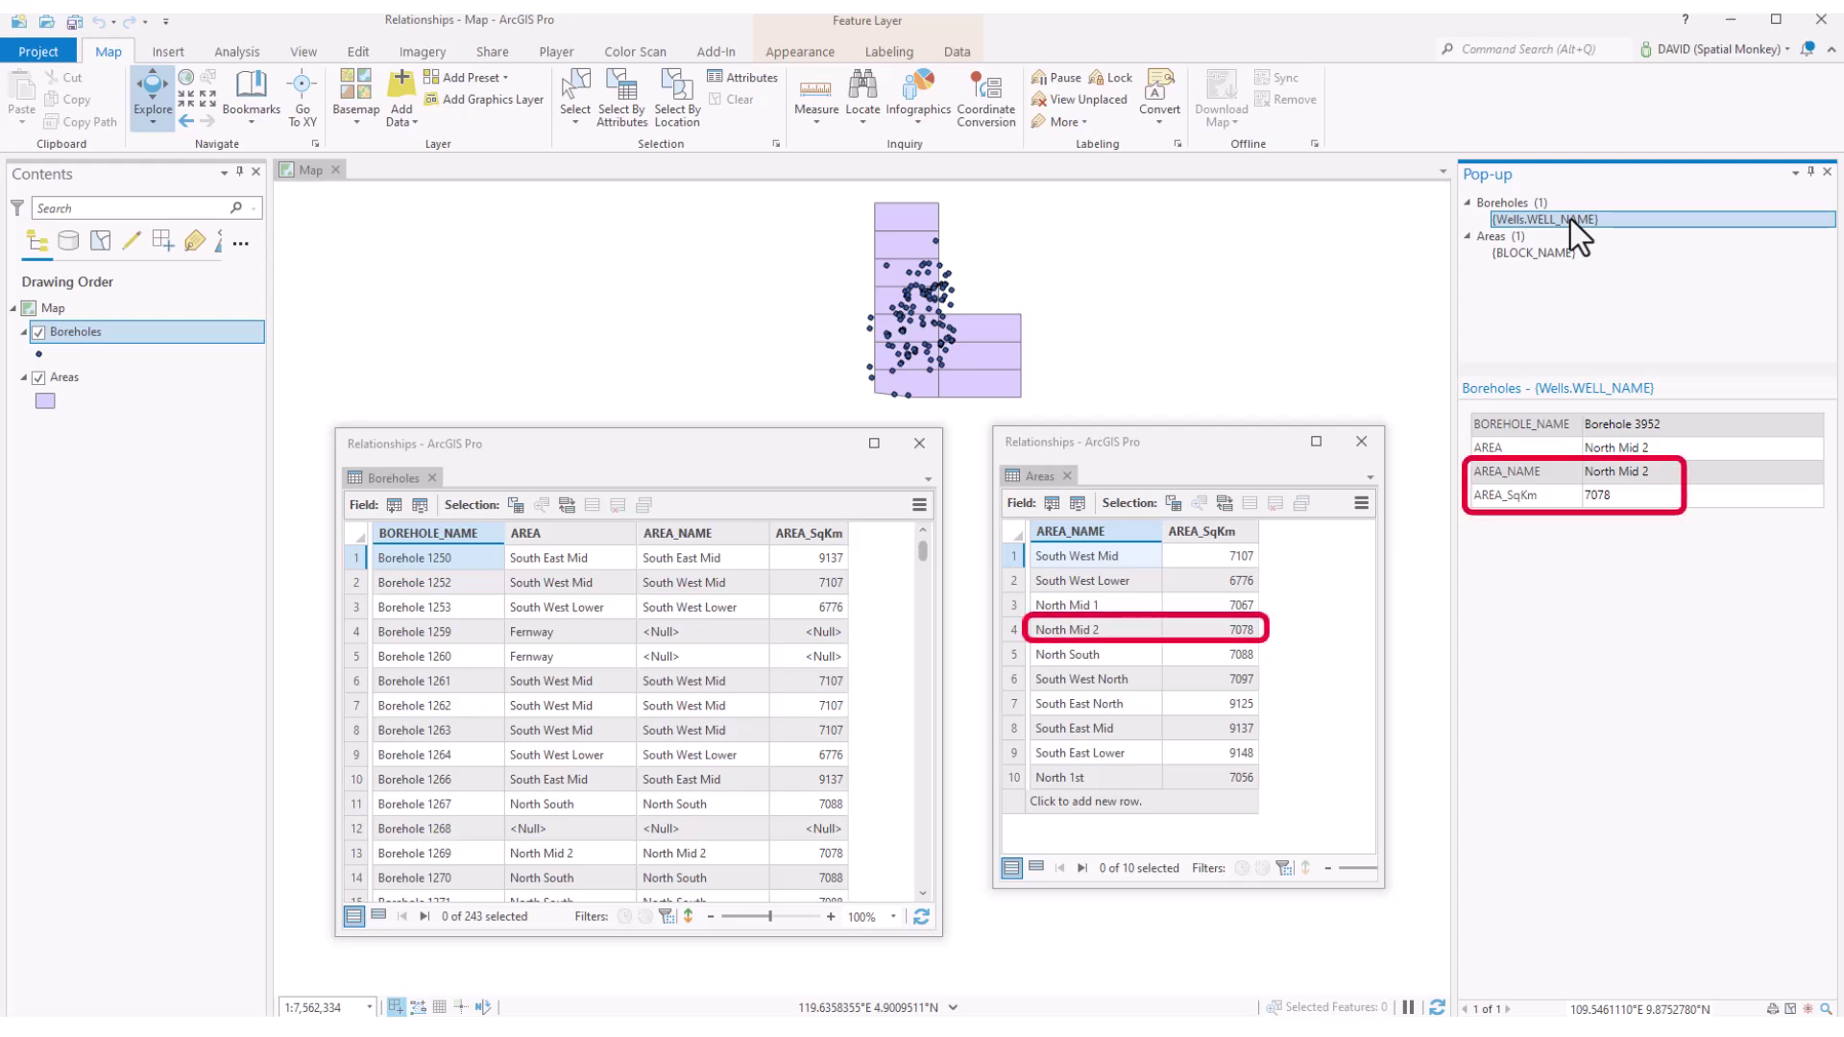
click(84, 336)
right_click(84, 336)
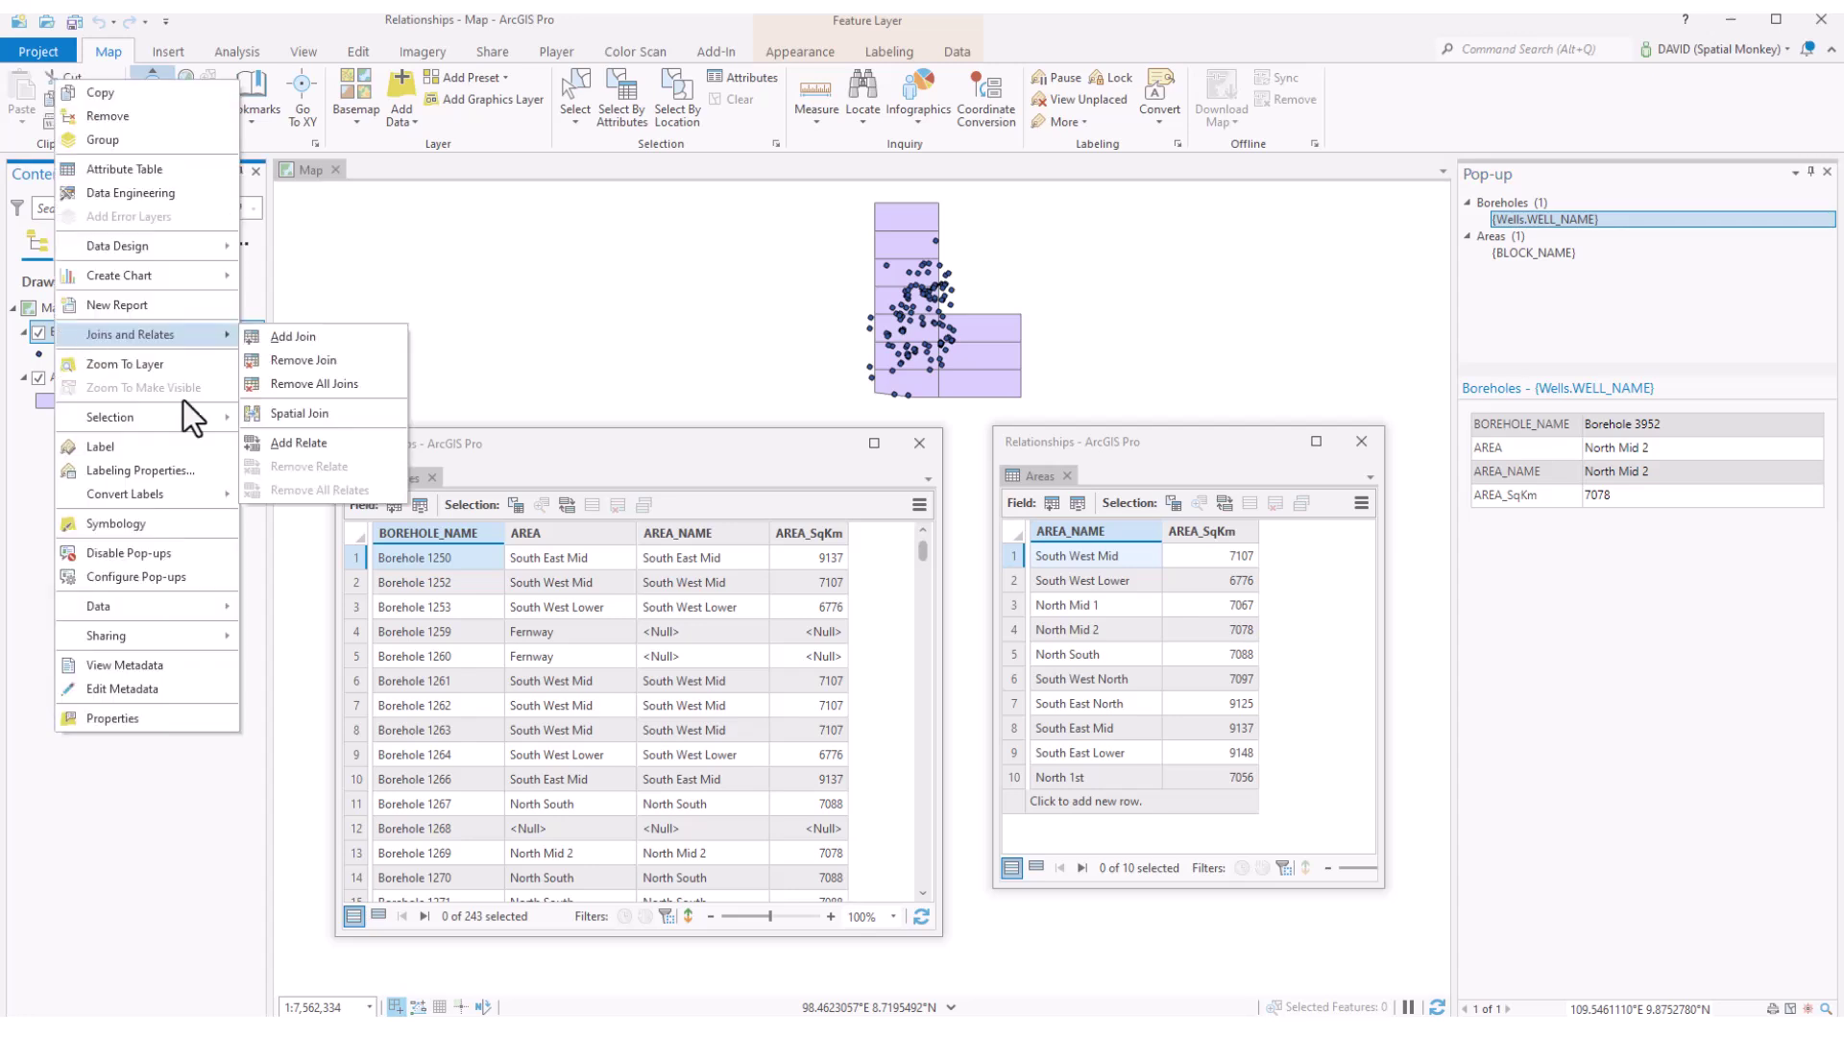
click(142, 722)
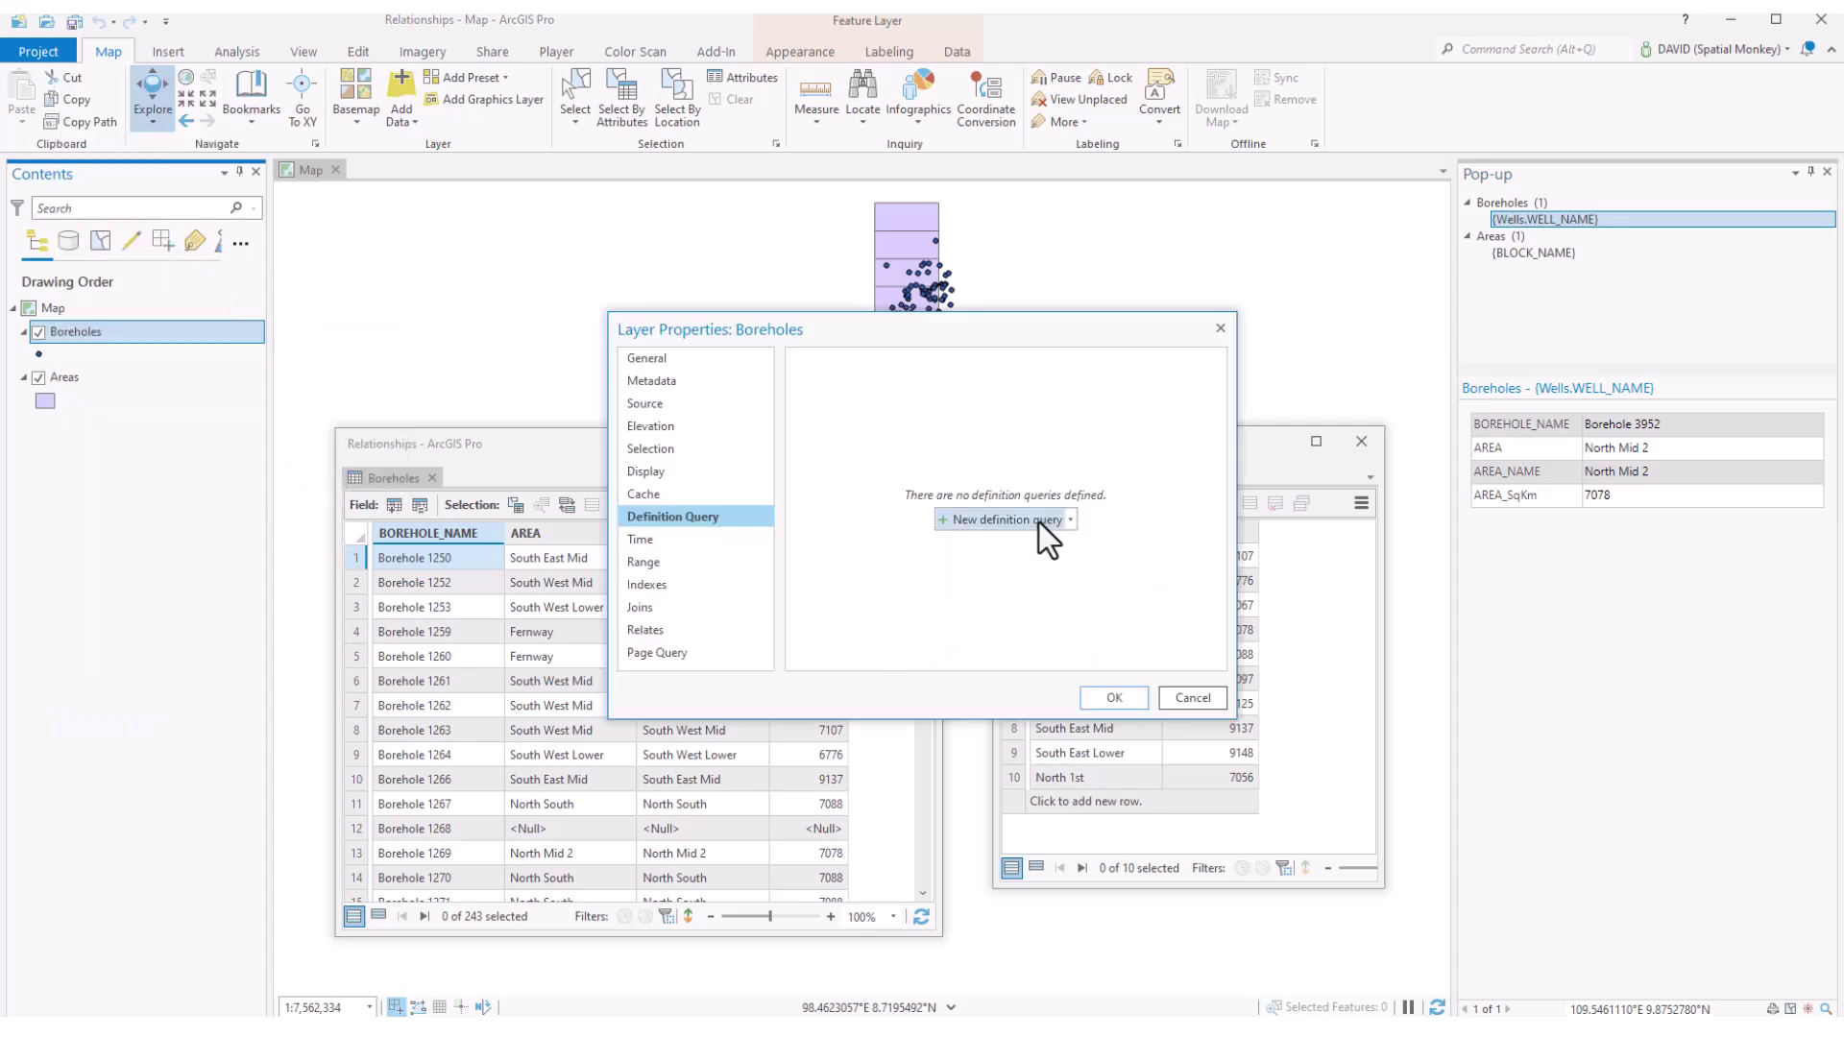
click(1039, 522)
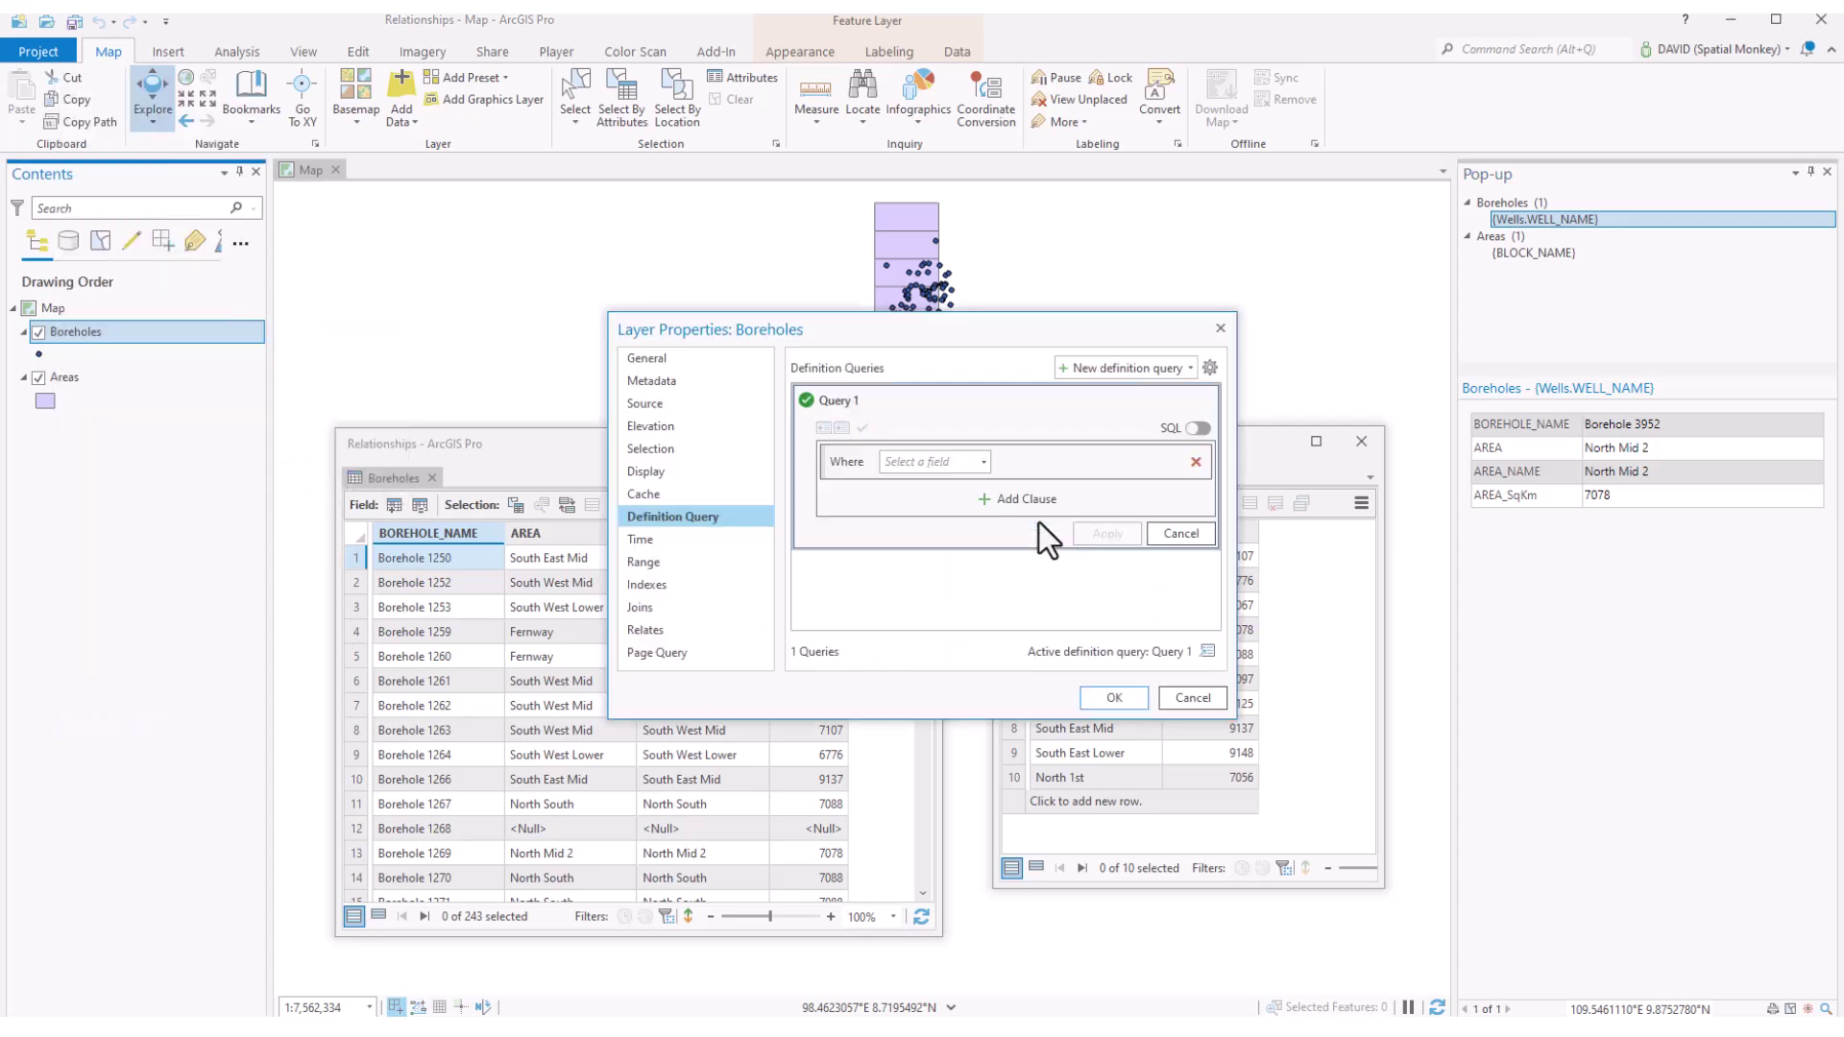
click(983, 463)
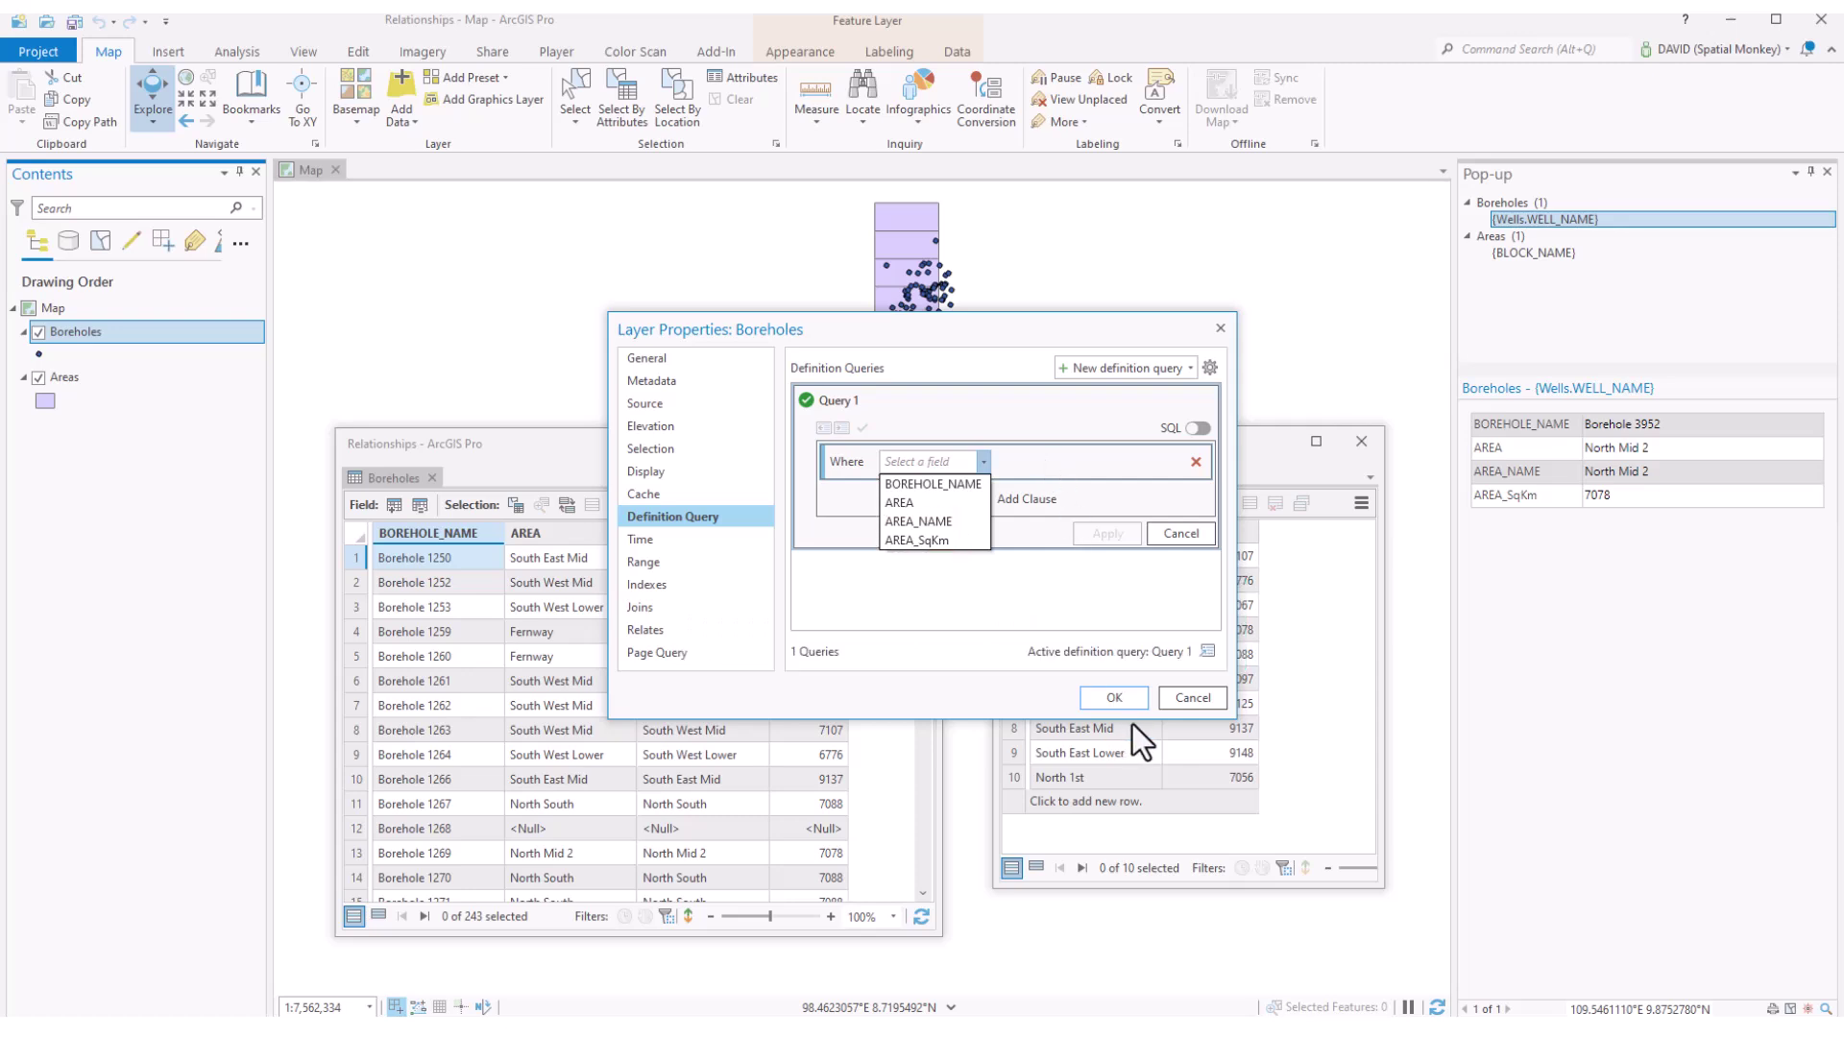
click(1187, 701)
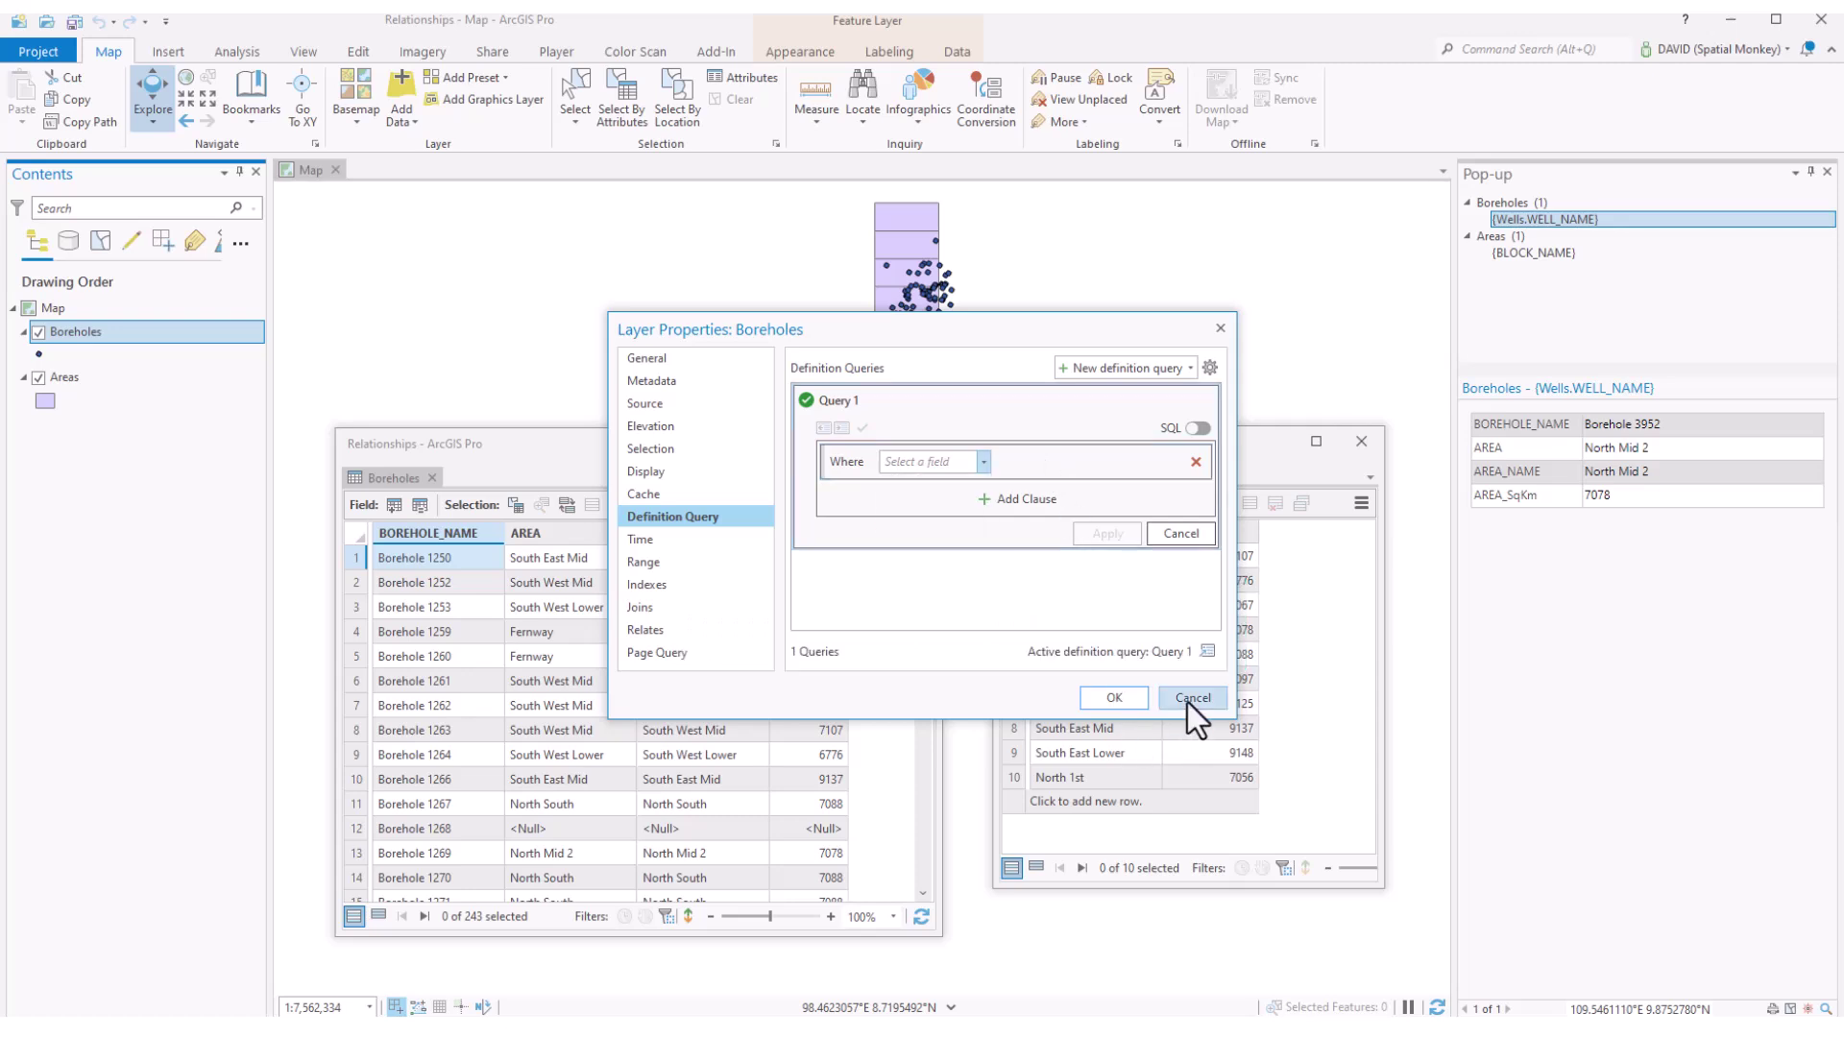
click(1187, 698)
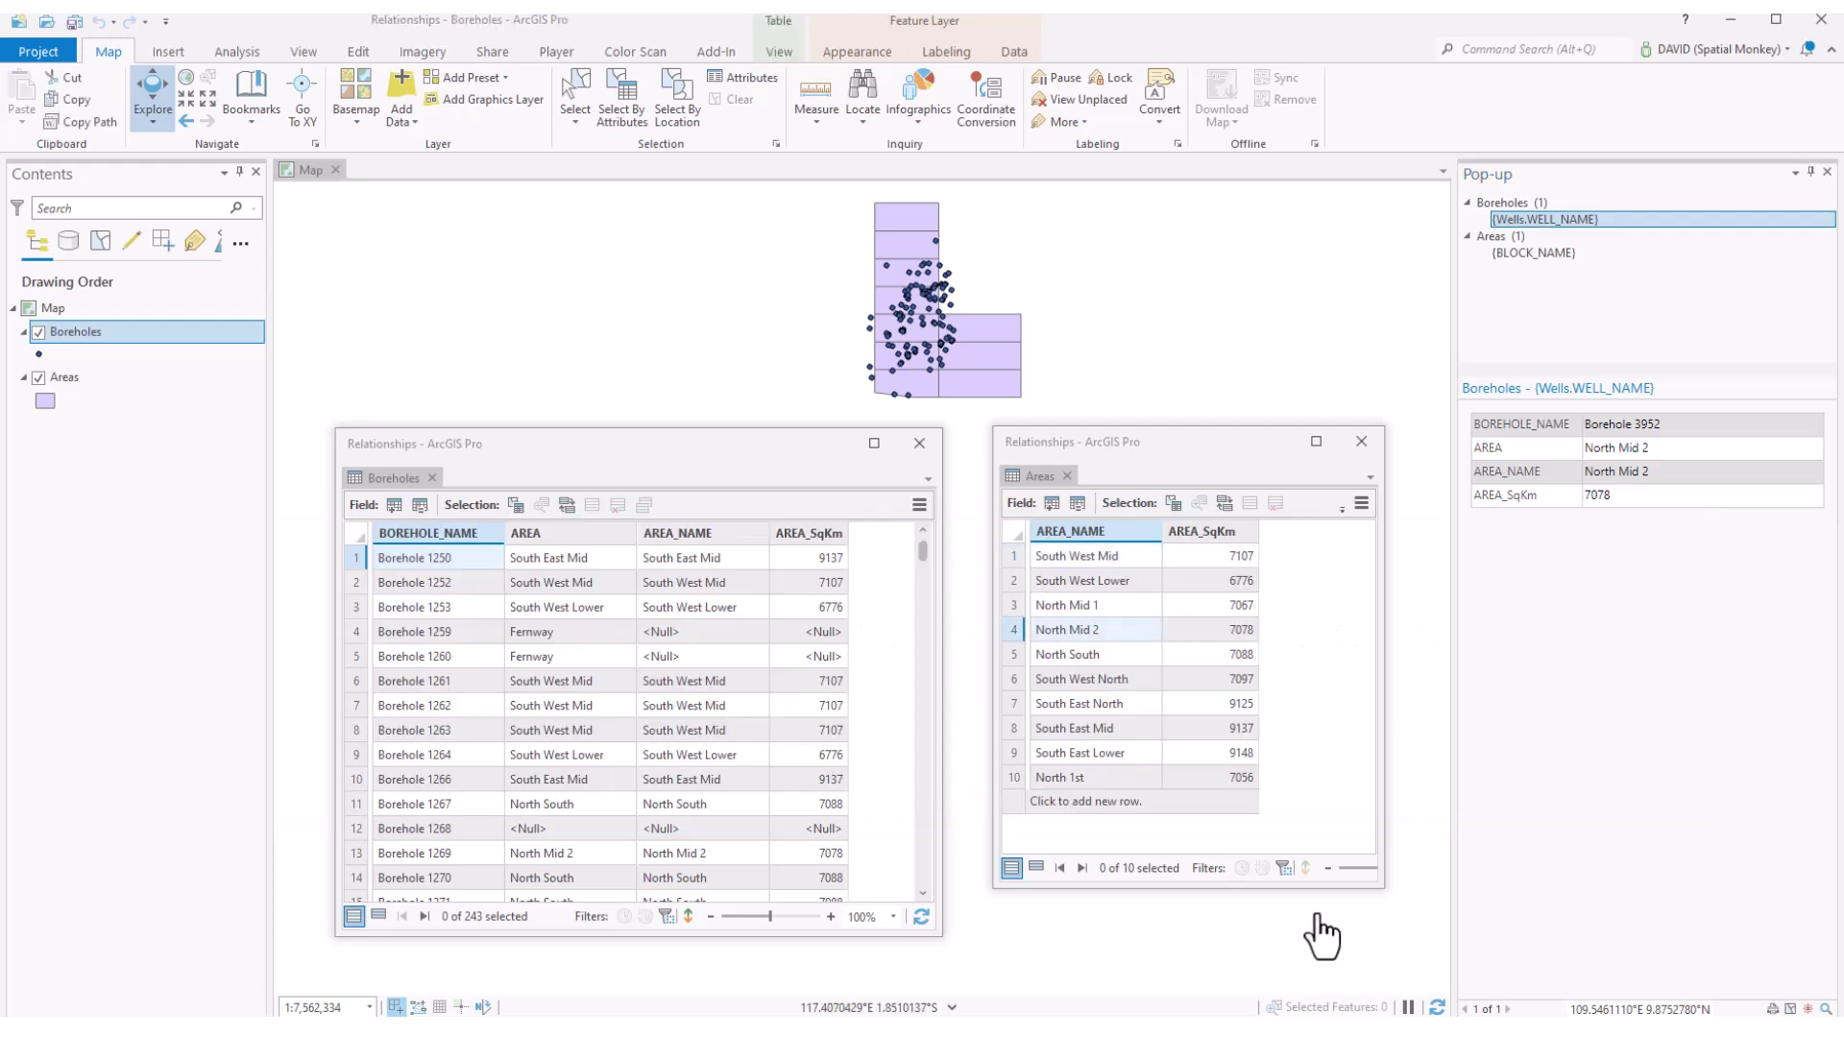
click(71, 384)
Step: Add a one-to-many relate from Areas AREA_NAME to the Boreholes Wells.AREA field
right_click(71, 384)
mouse_move(71, 384)
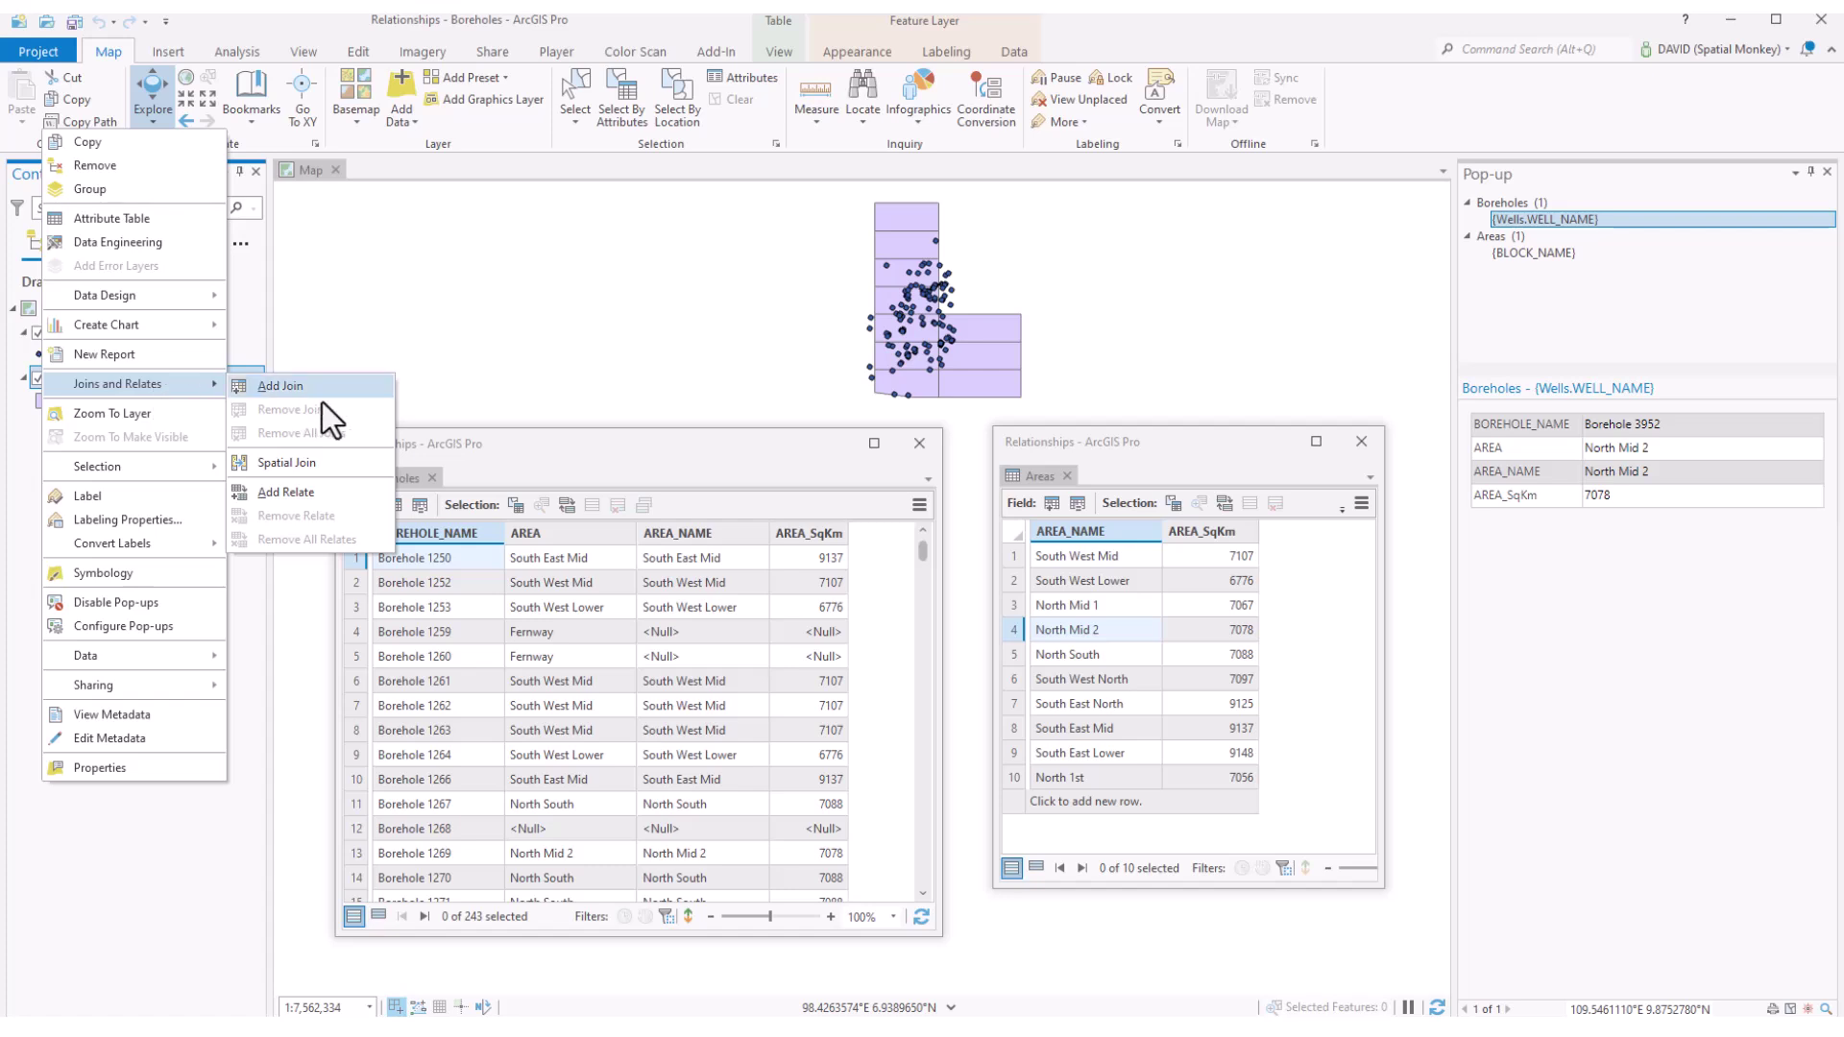
click(302, 496)
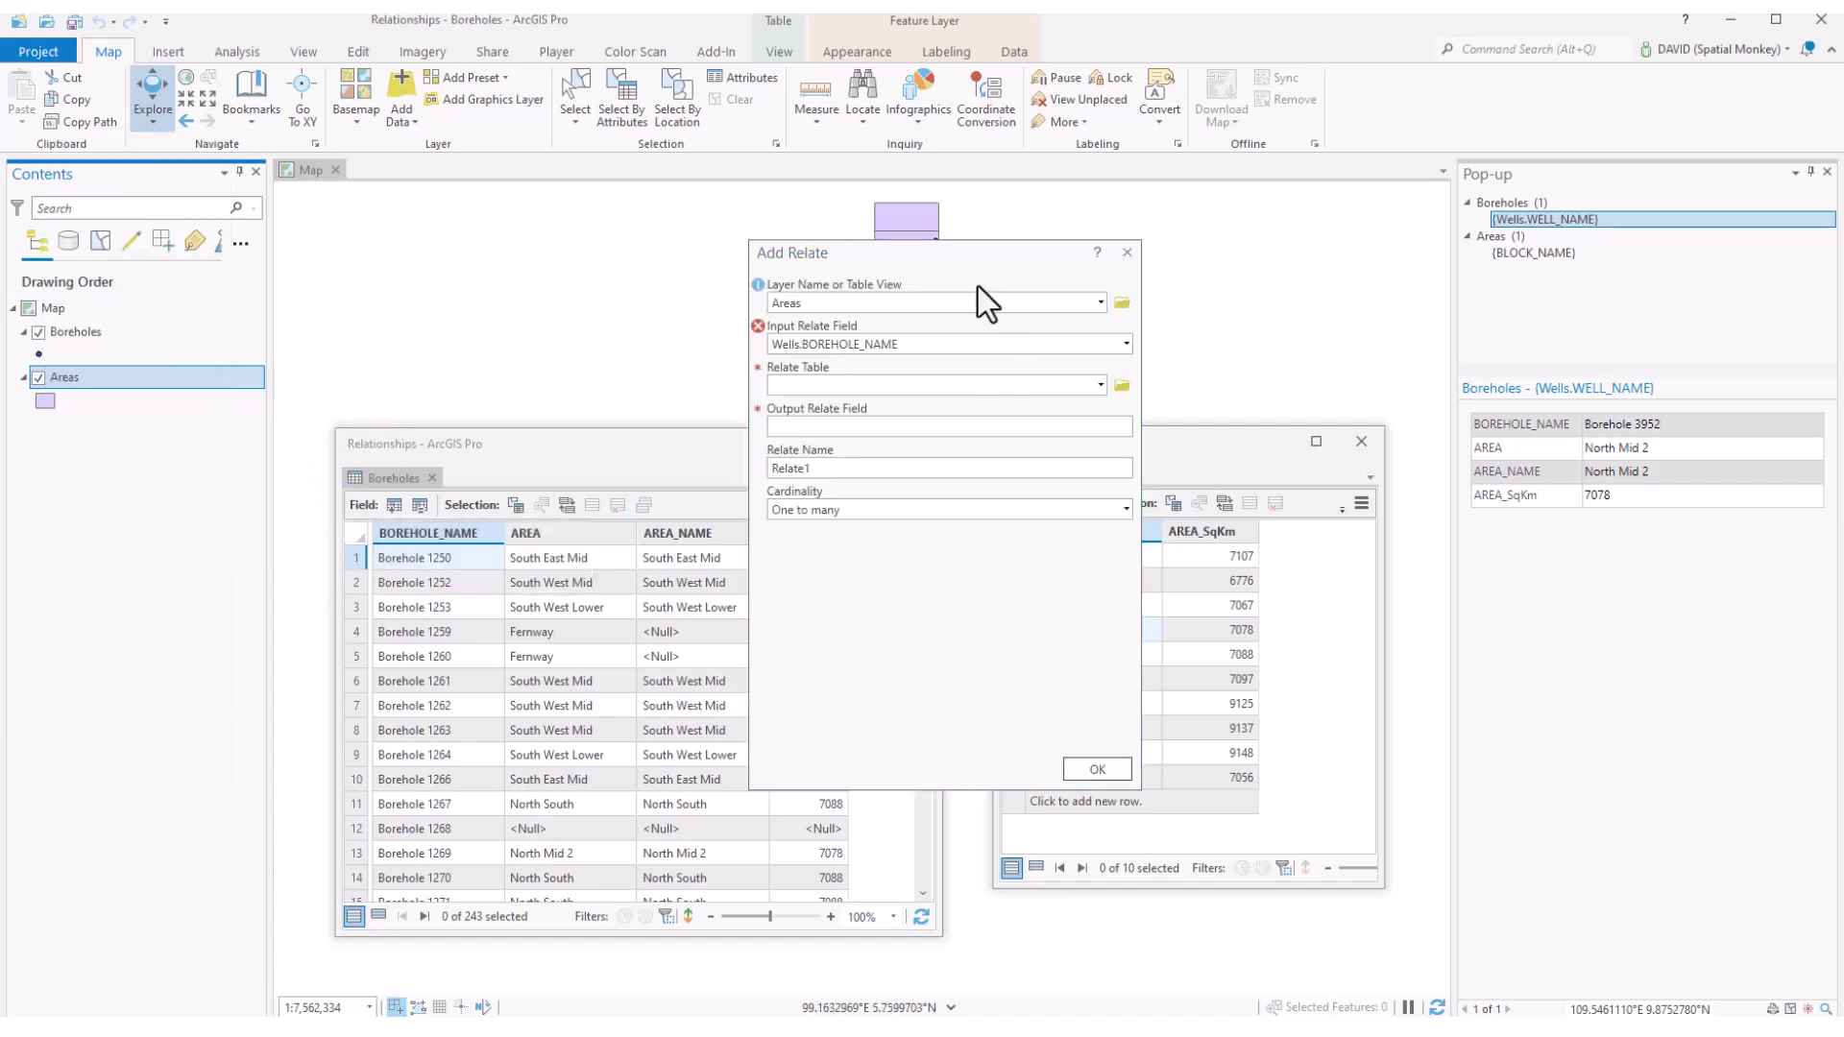
click(1127, 345)
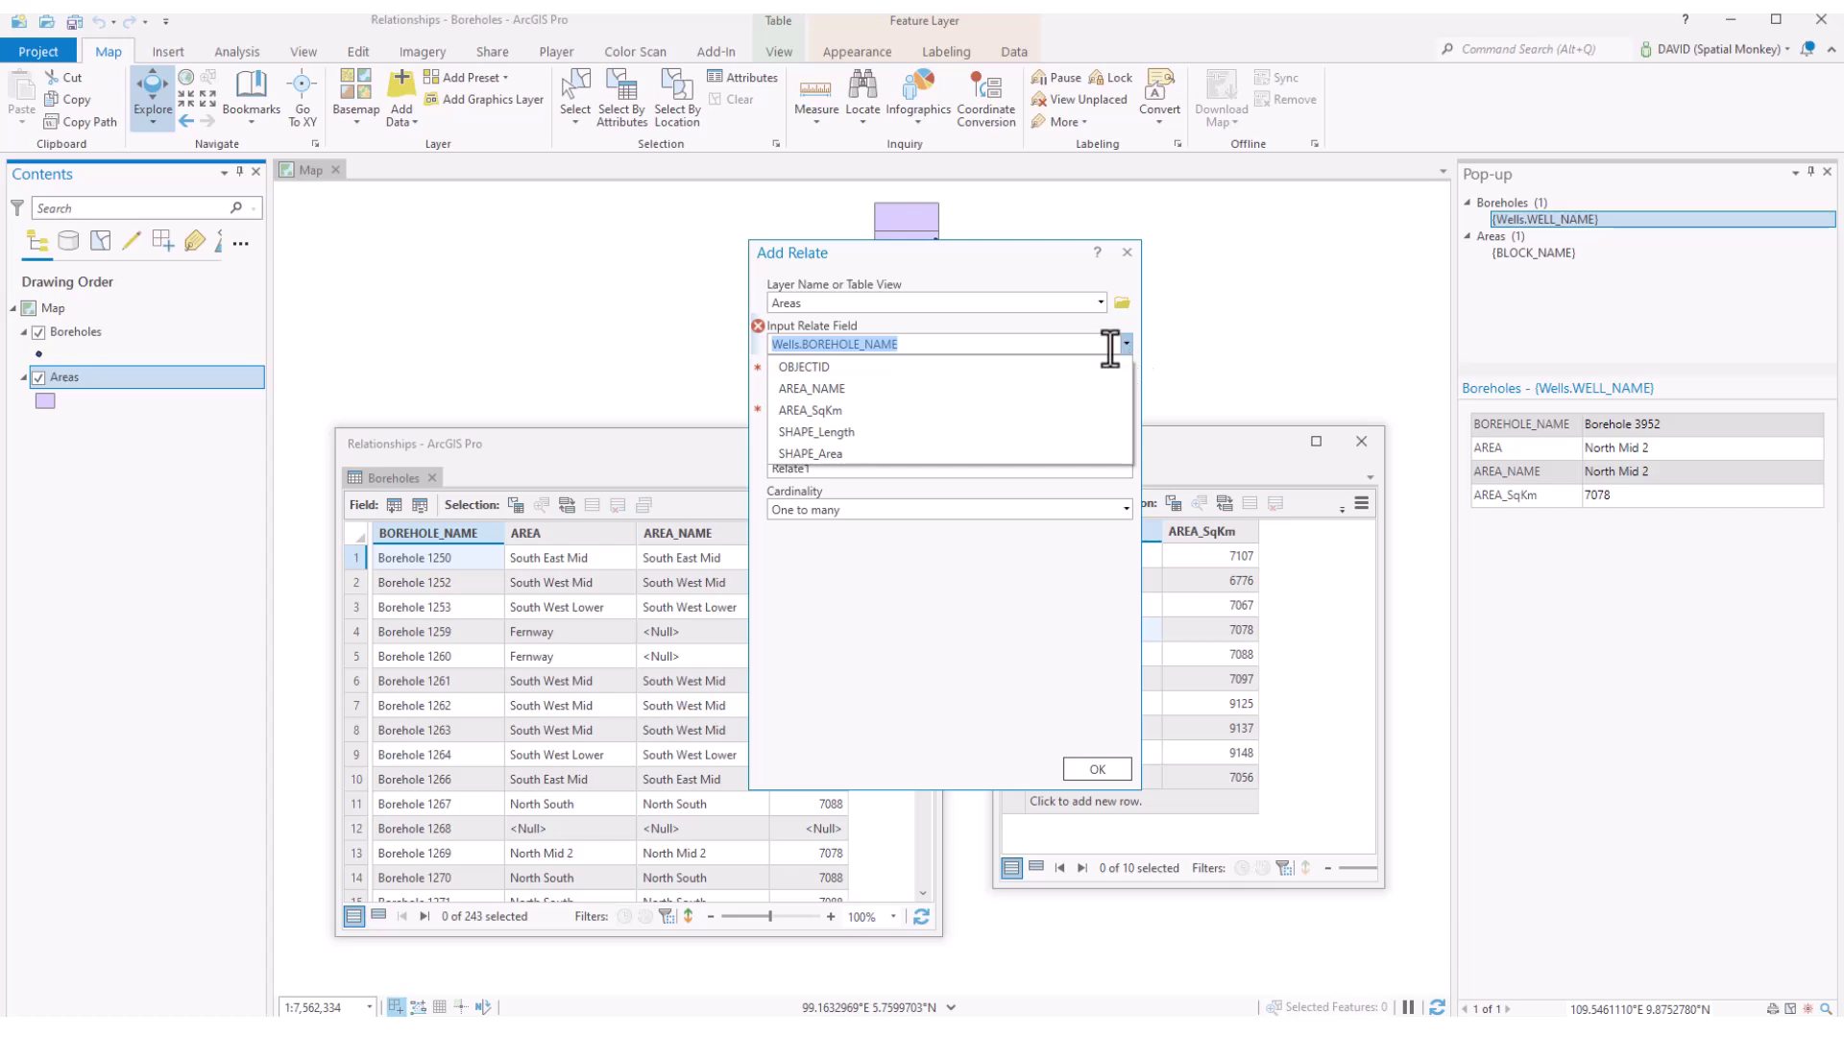
click(854, 390)
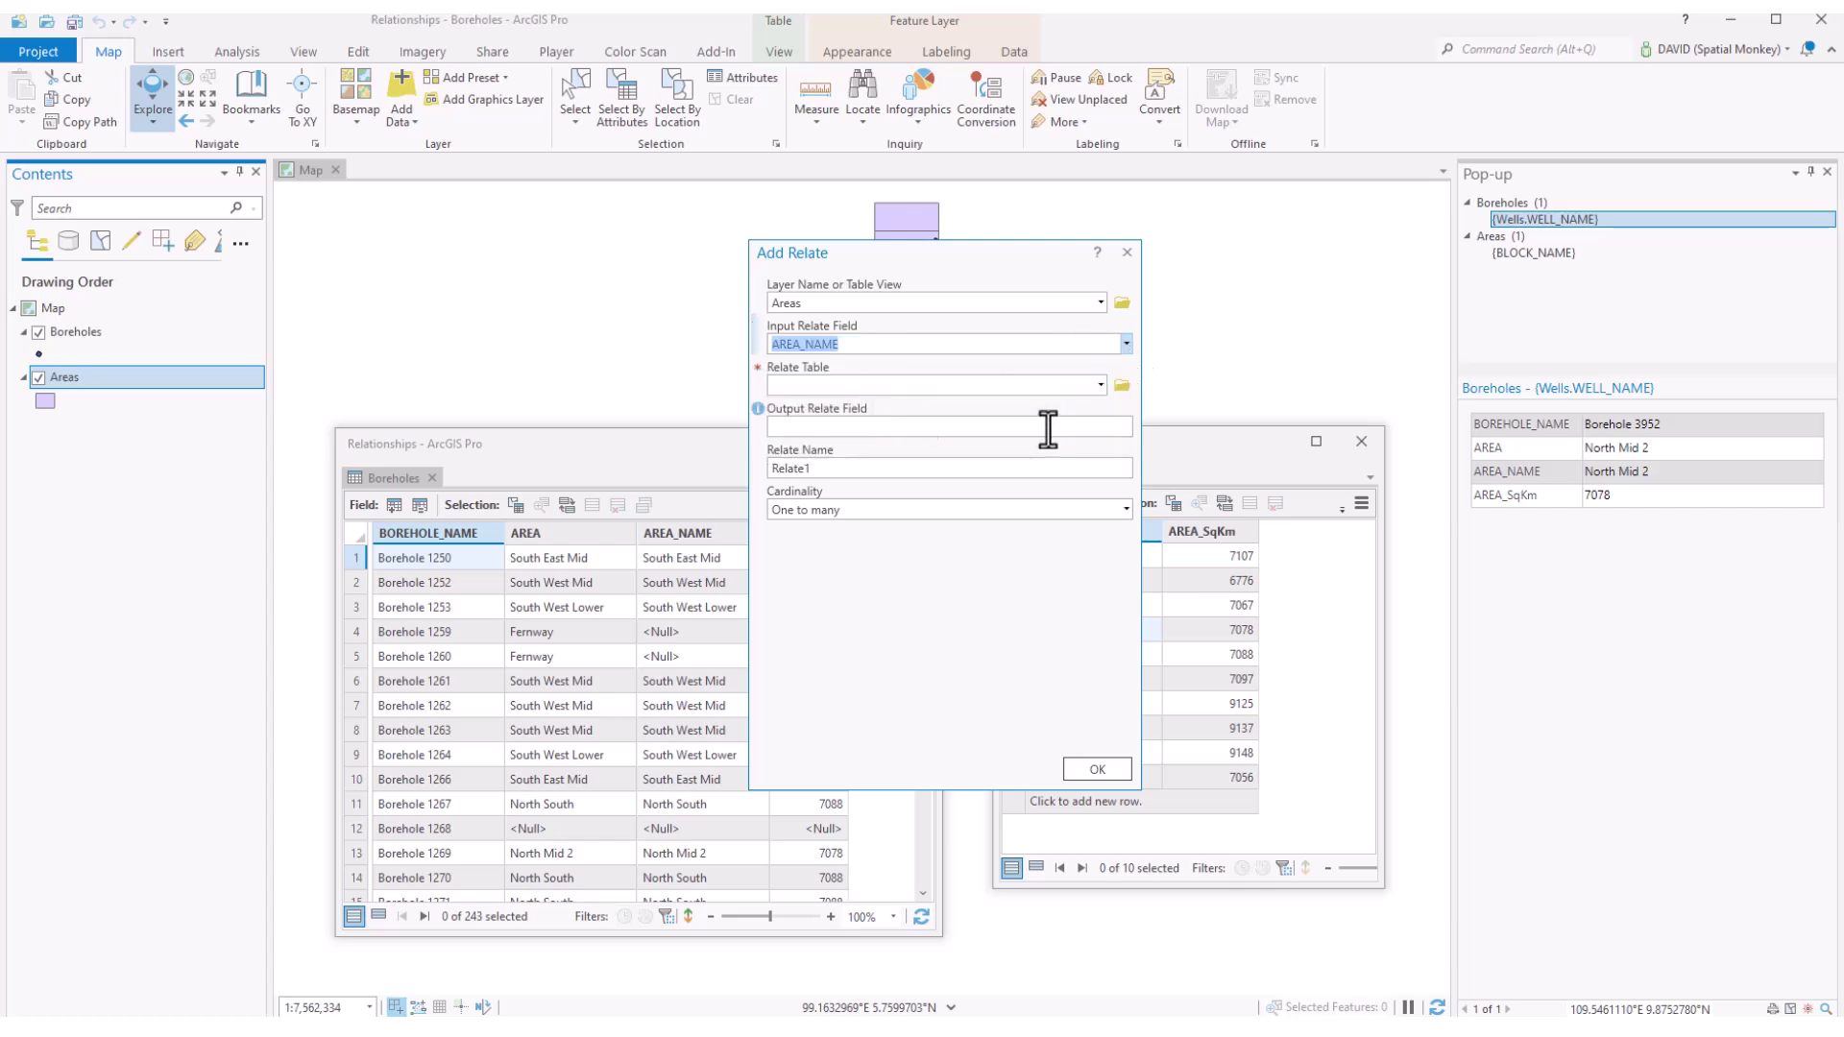
click(1101, 385)
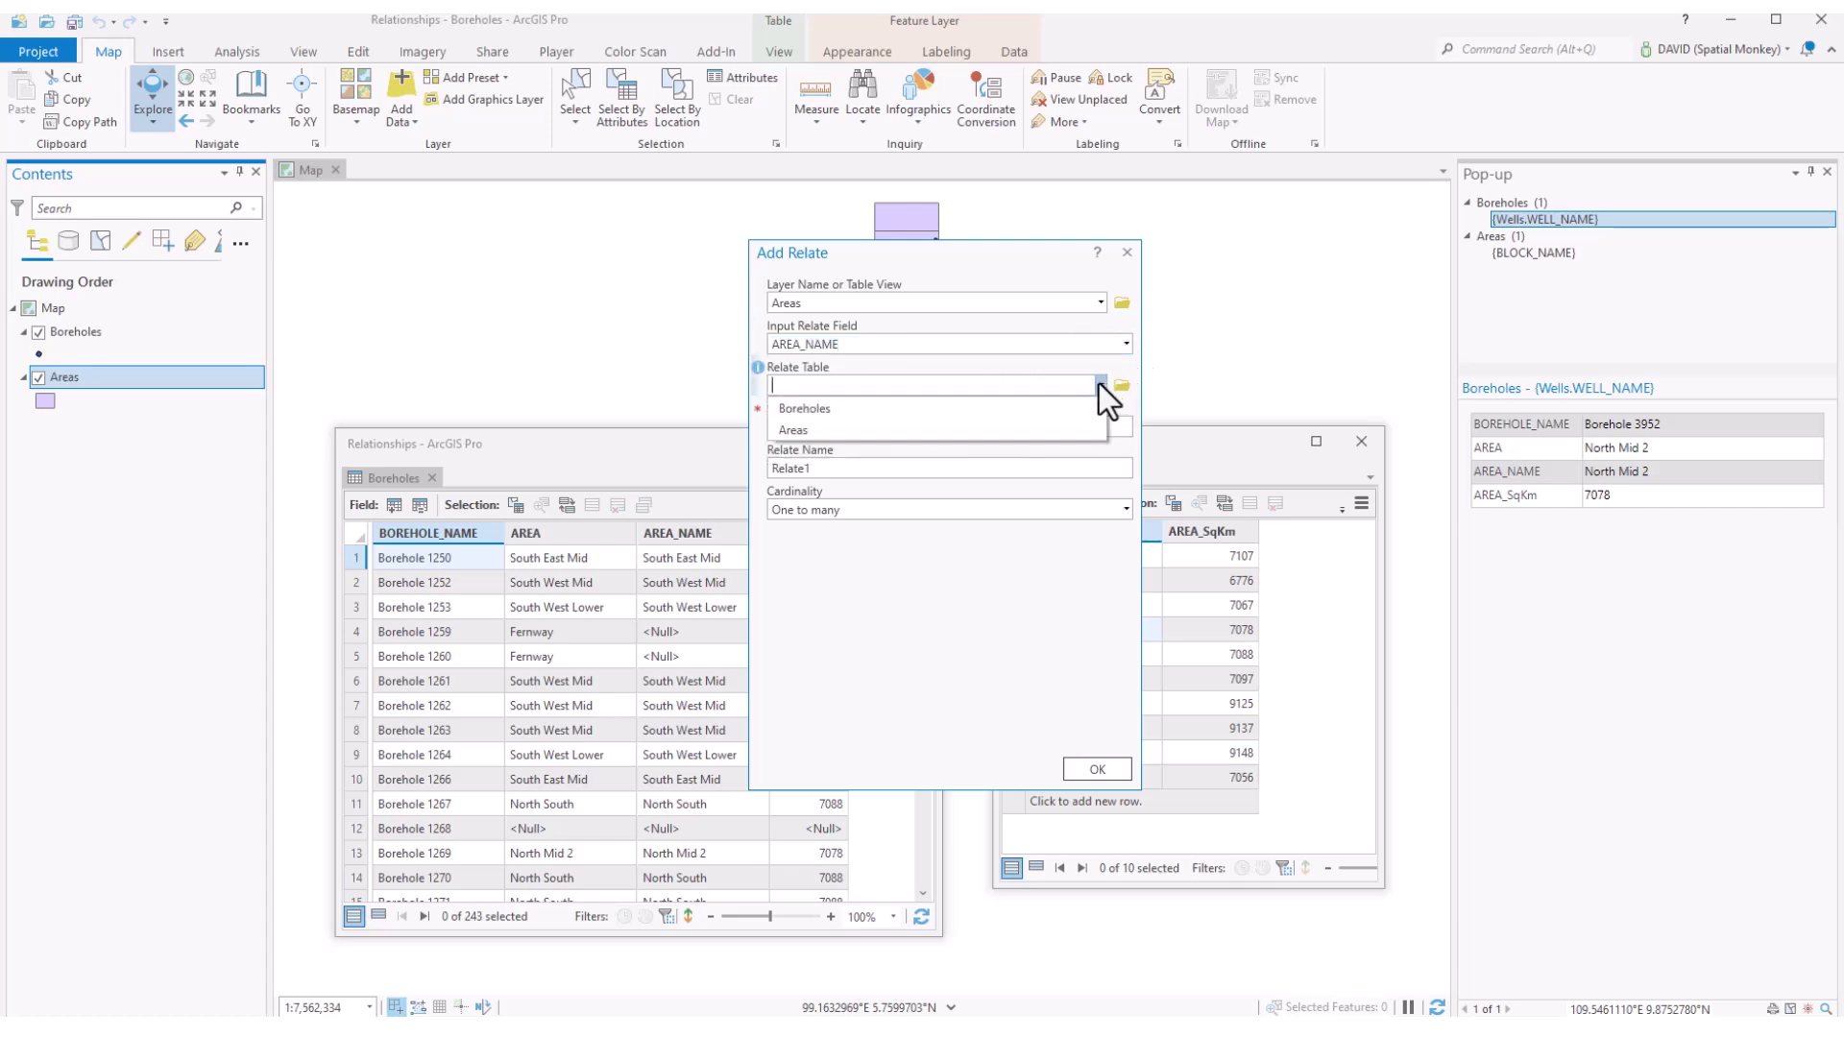
click(826, 408)
click(1127, 427)
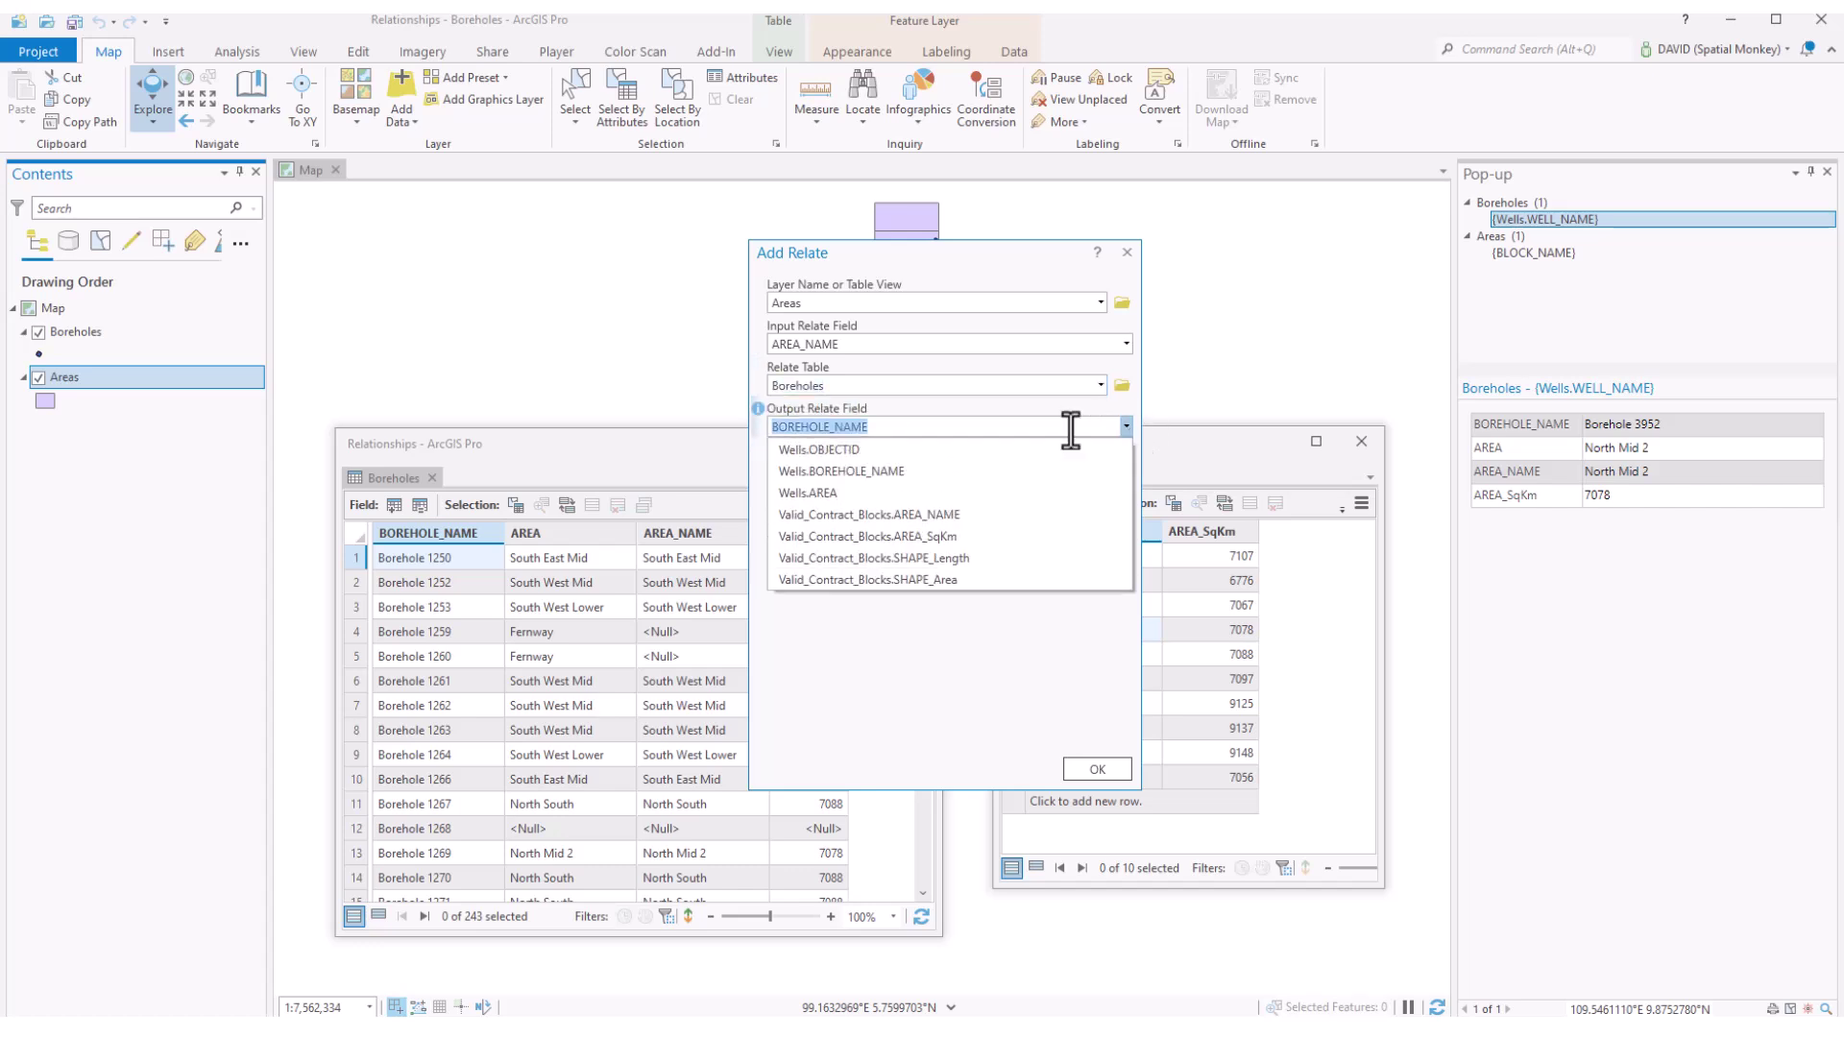
click(818, 492)
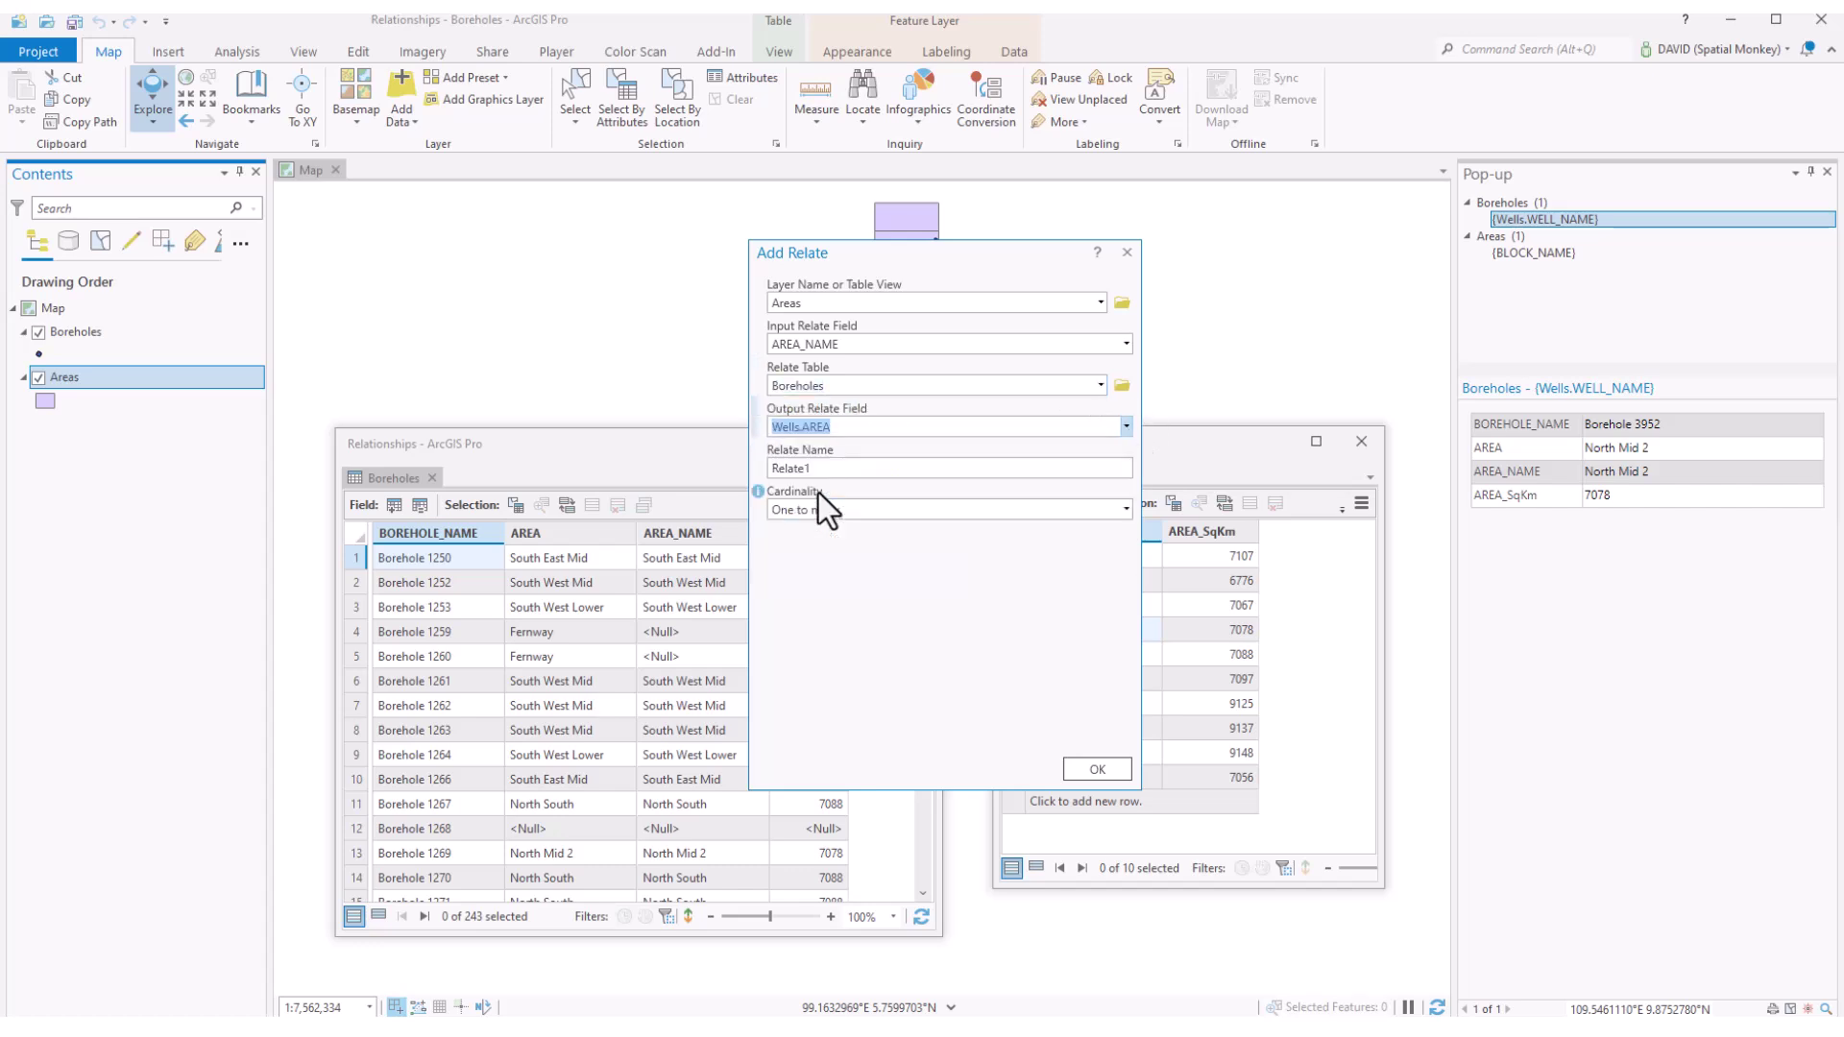
click(1126, 512)
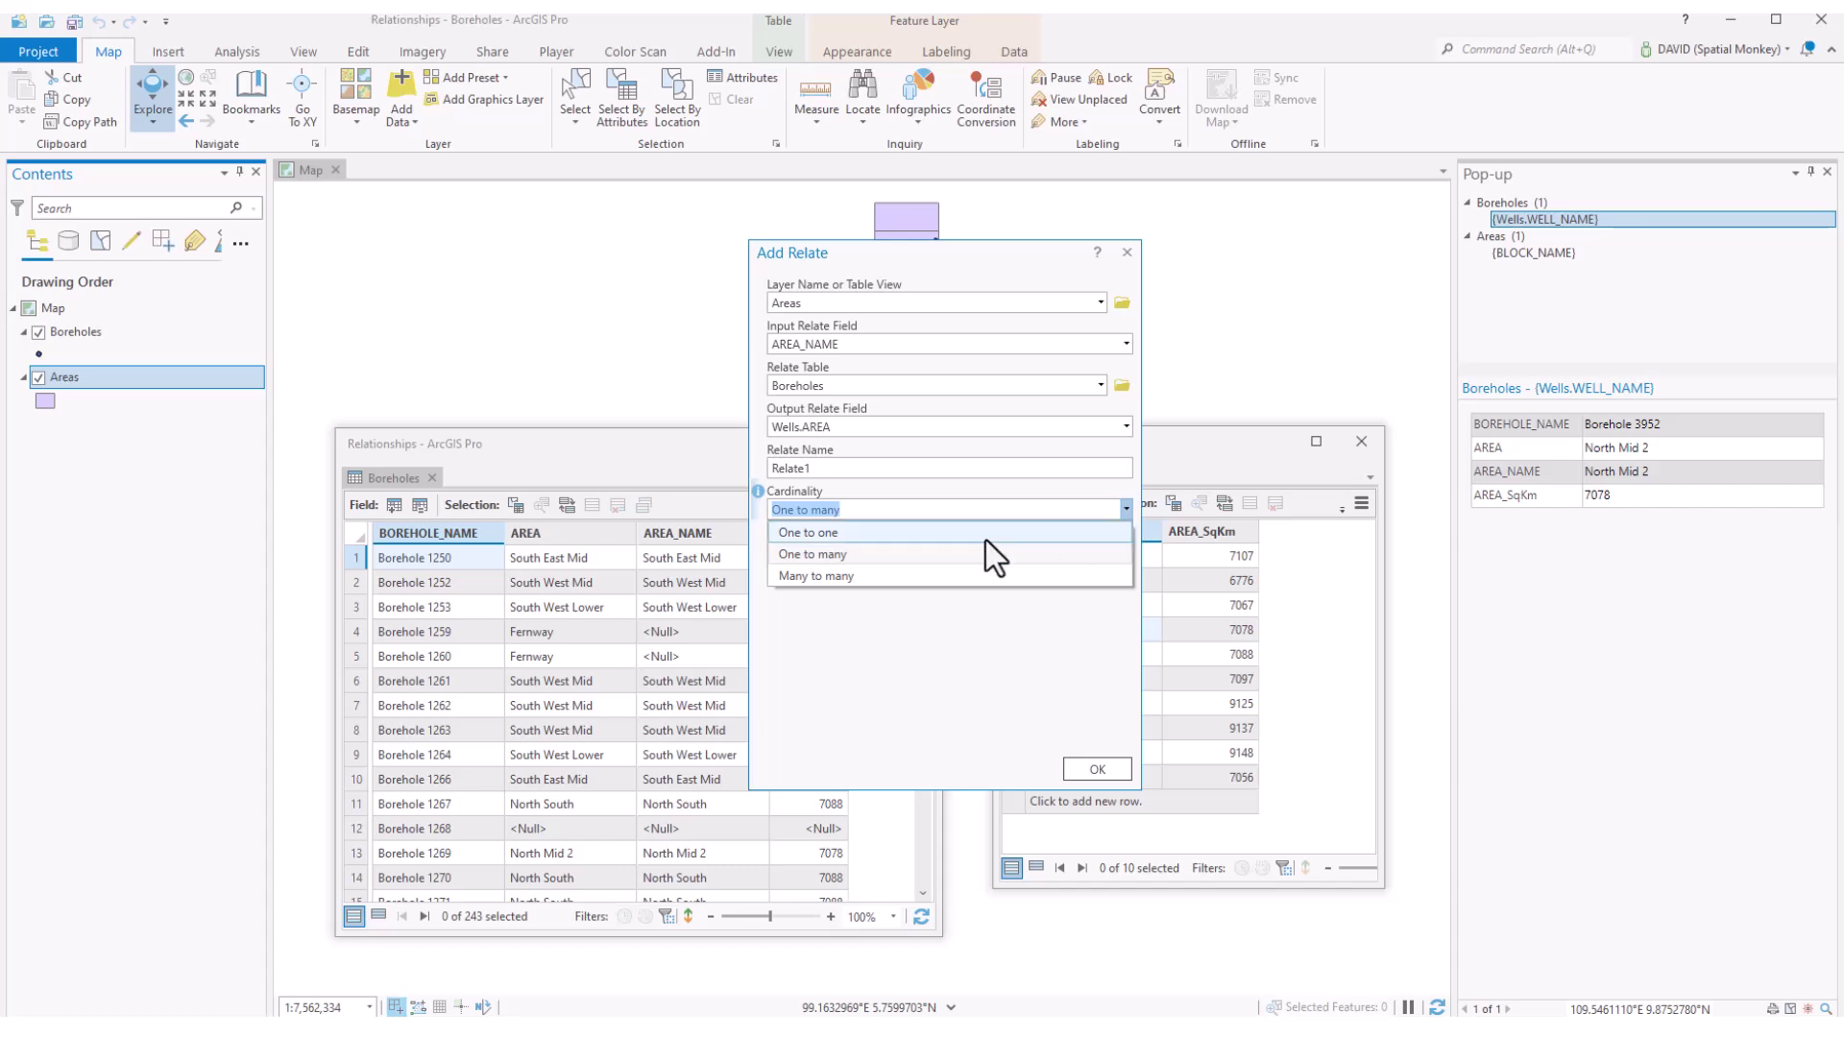
click(821, 557)
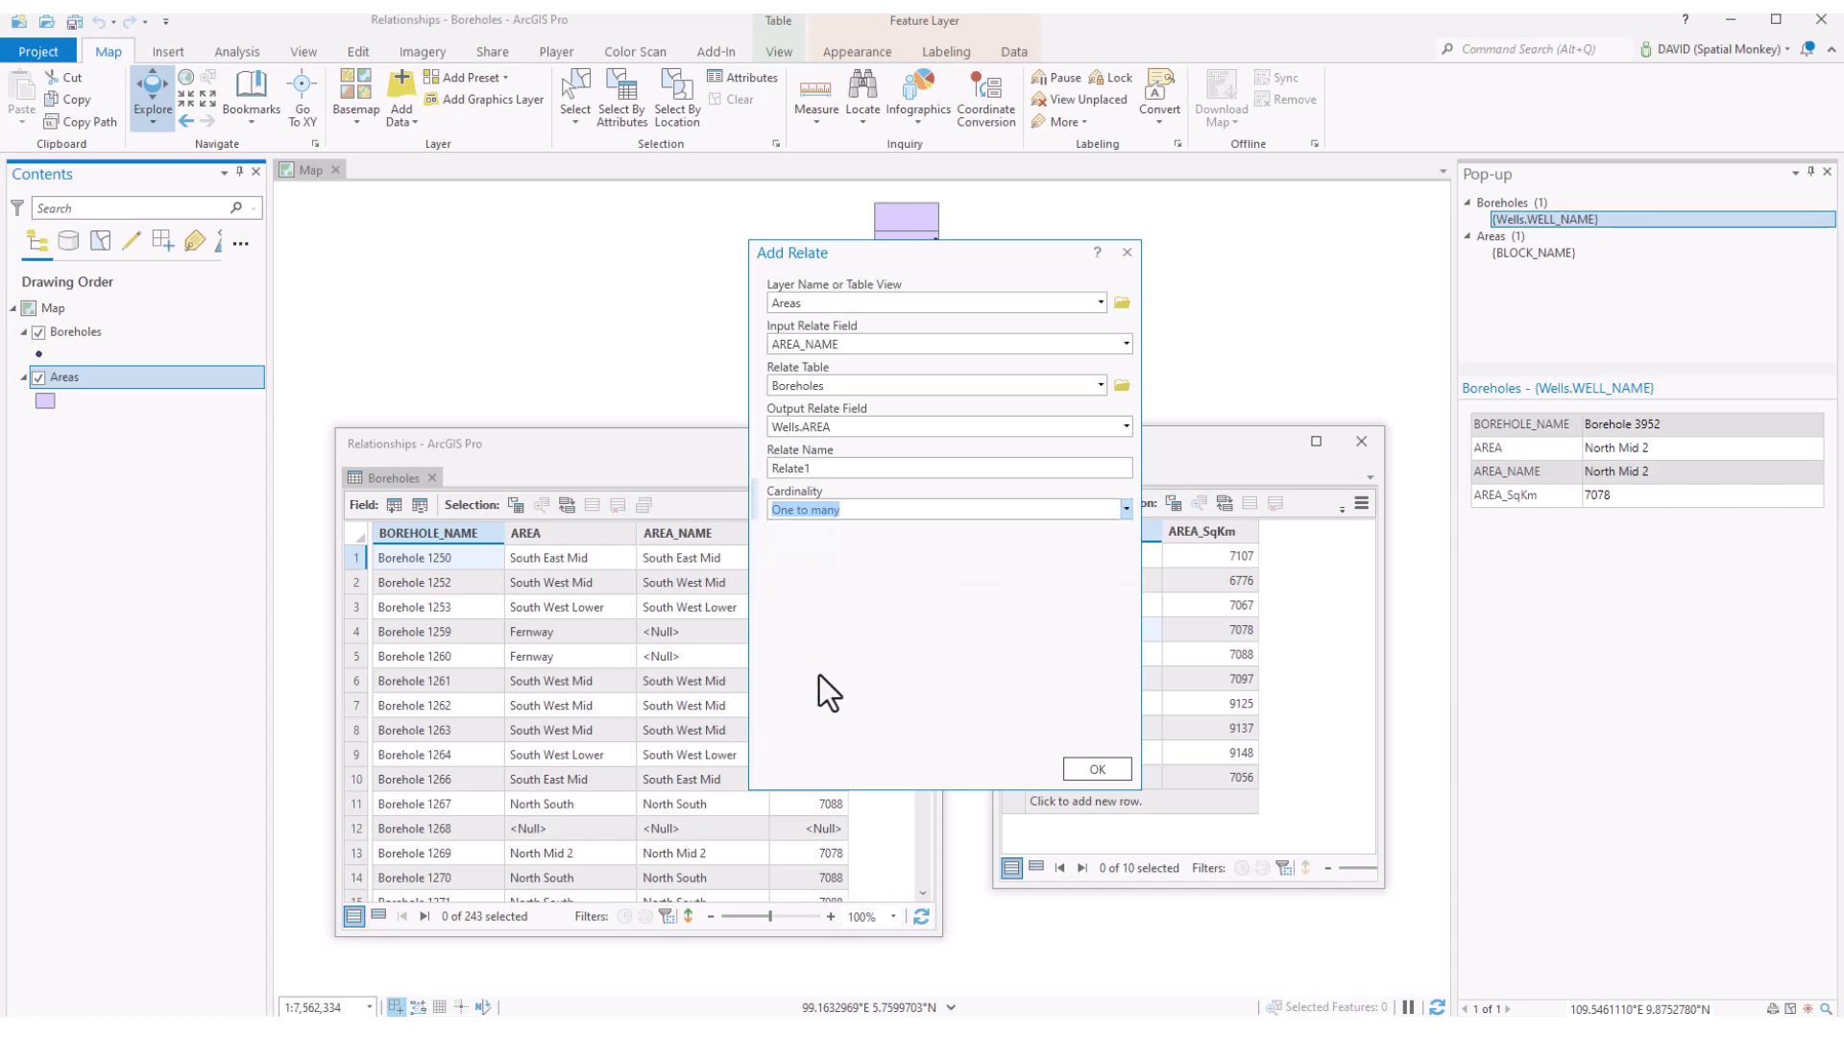
click(1091, 773)
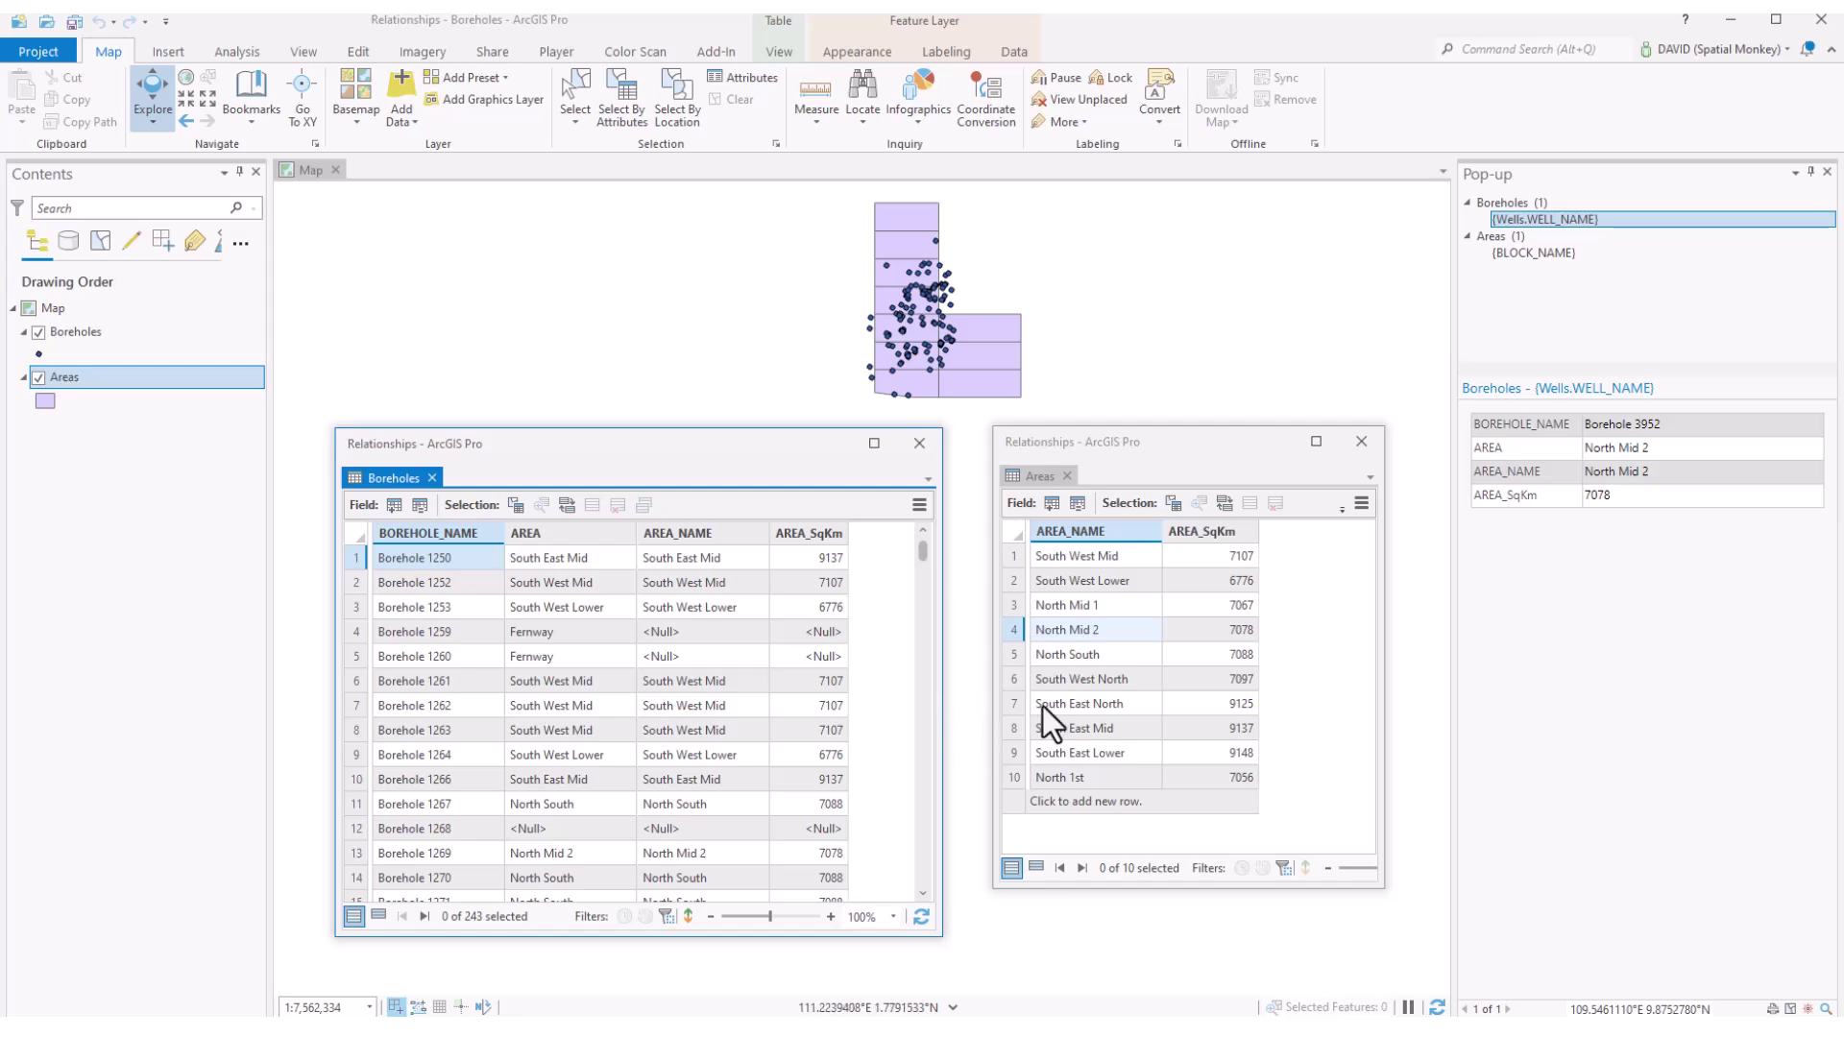
Step: Show South West Lower's four related boreholes, then restore all records and select Borehole 1261
click(1016, 582)
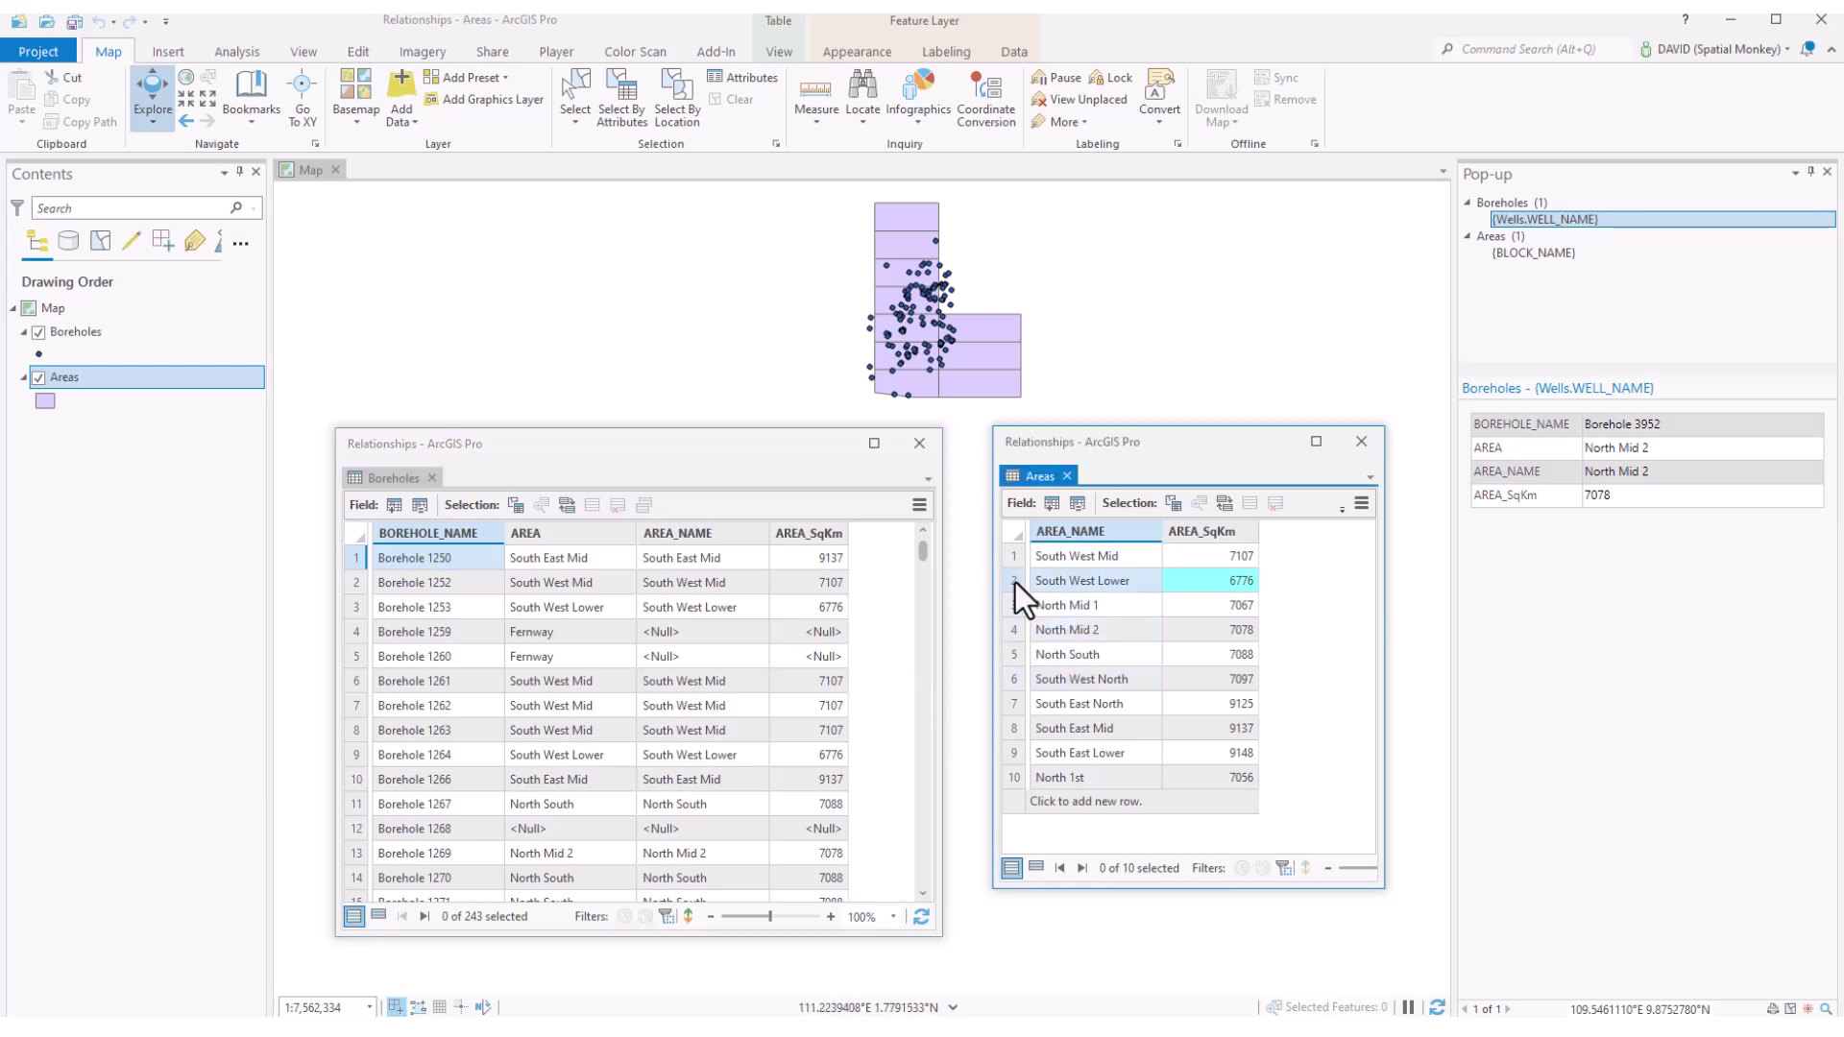
click(1362, 504)
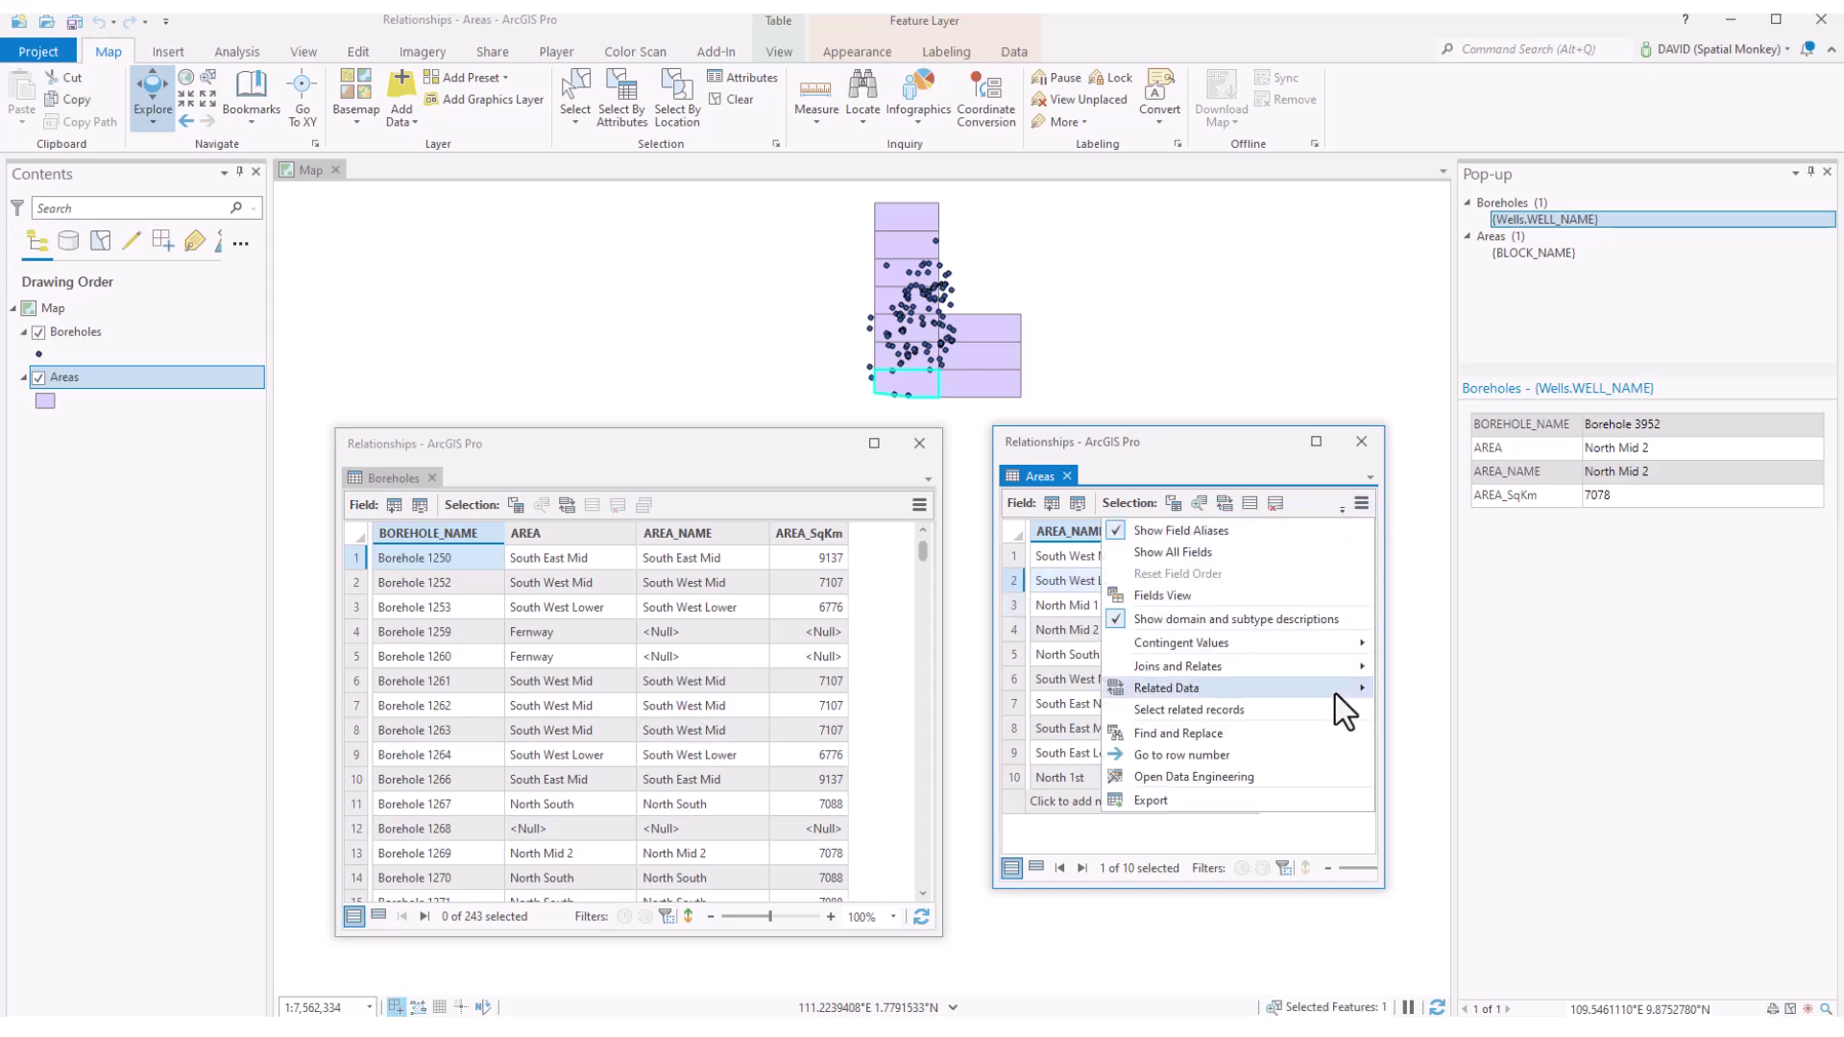
mouse_move(1335, 690)
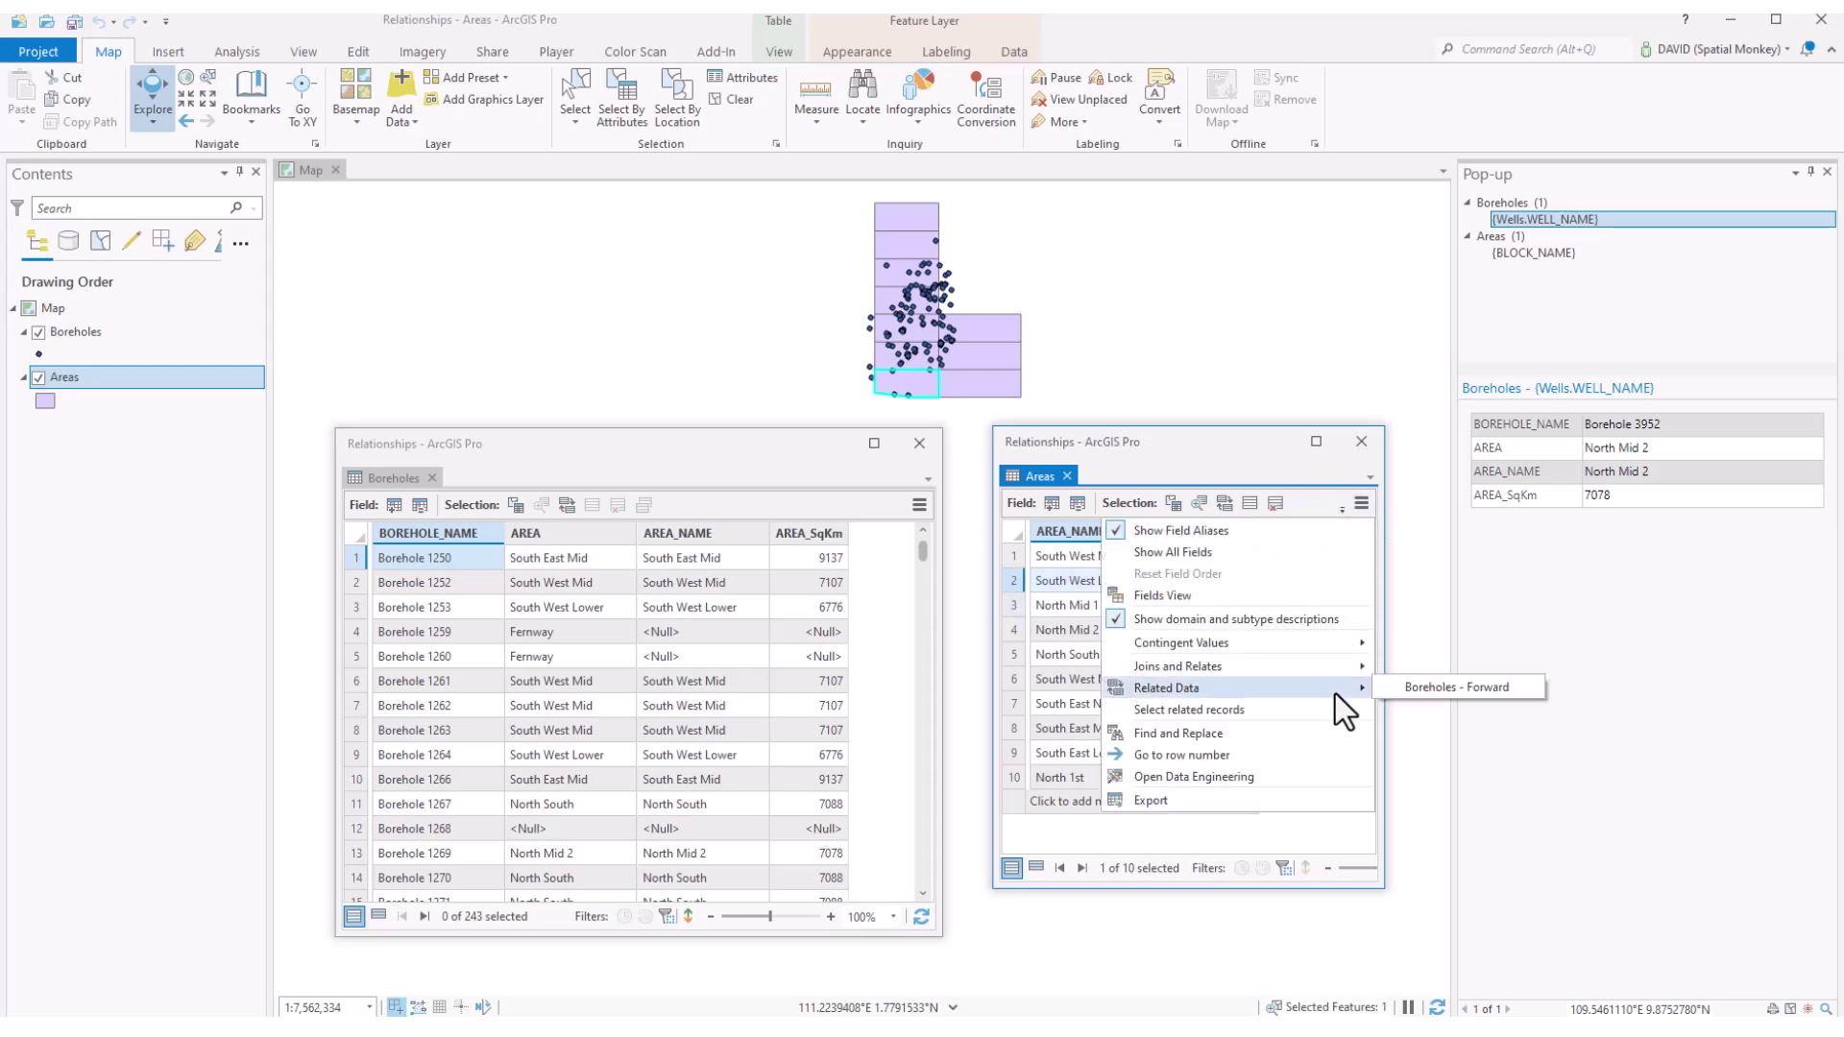
click(1477, 689)
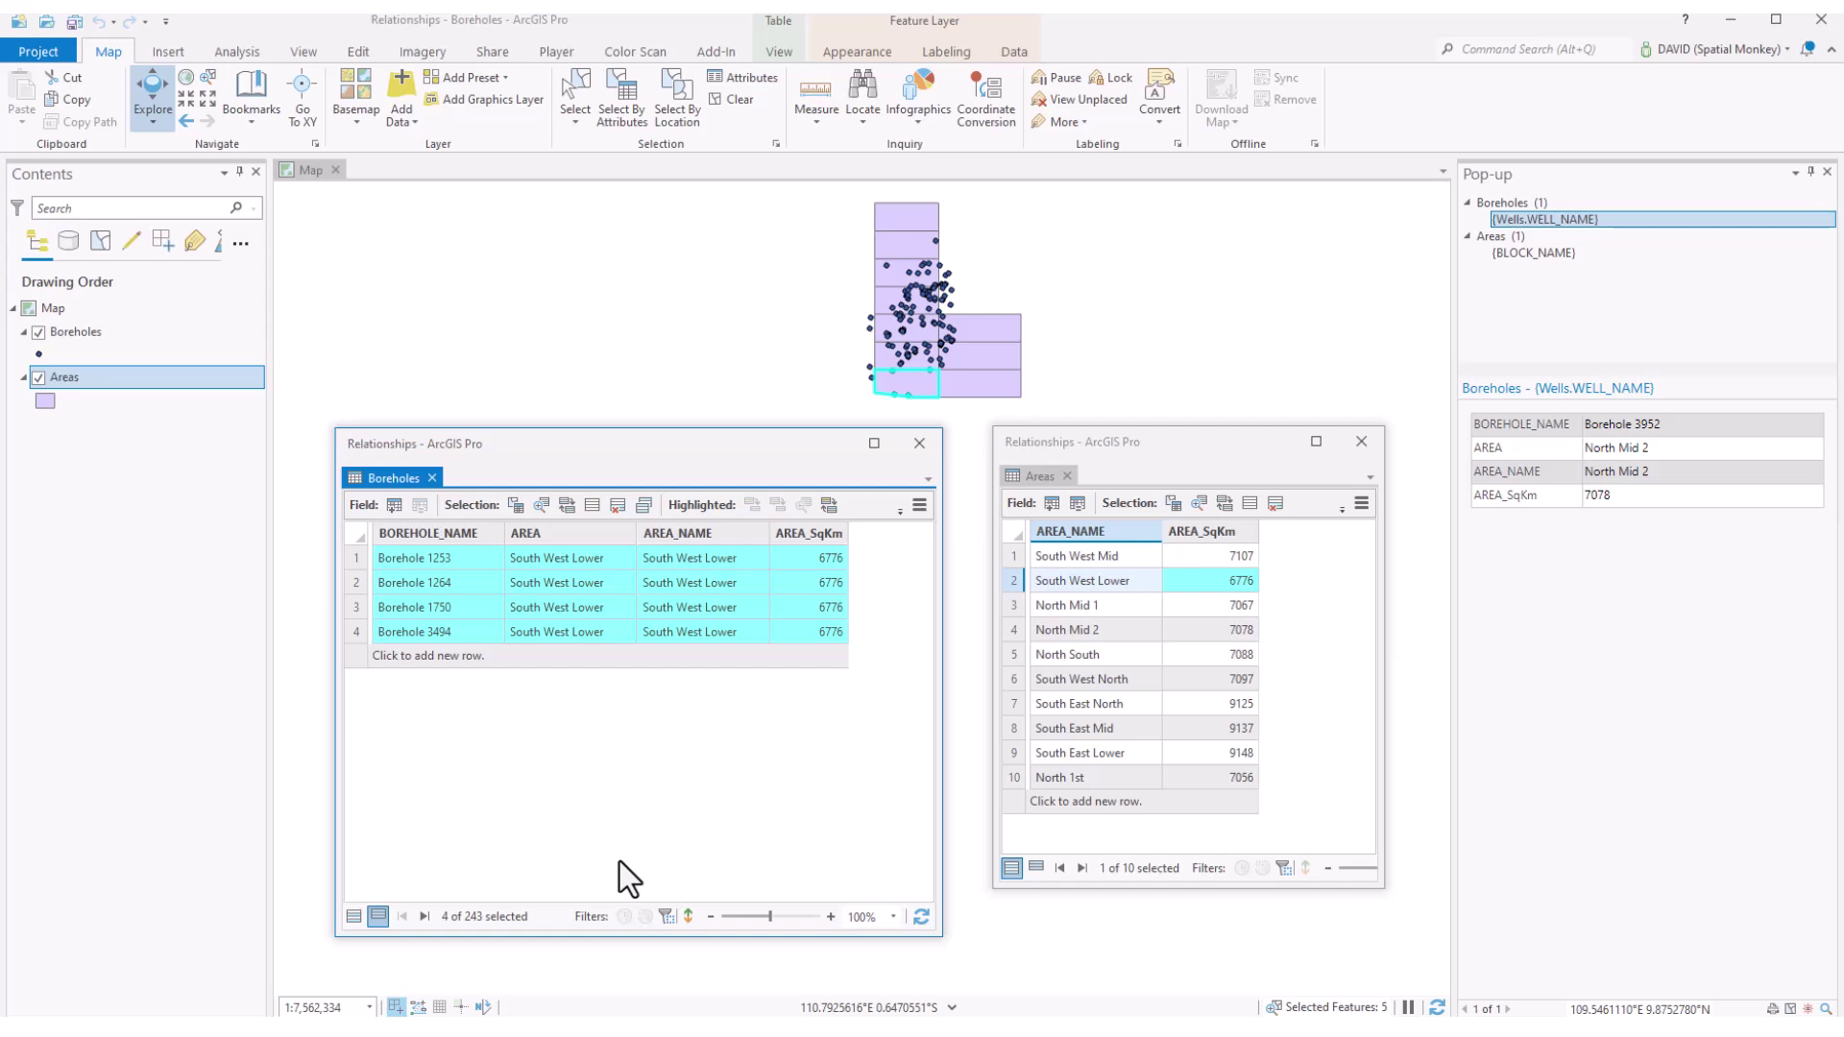
click(353, 917)
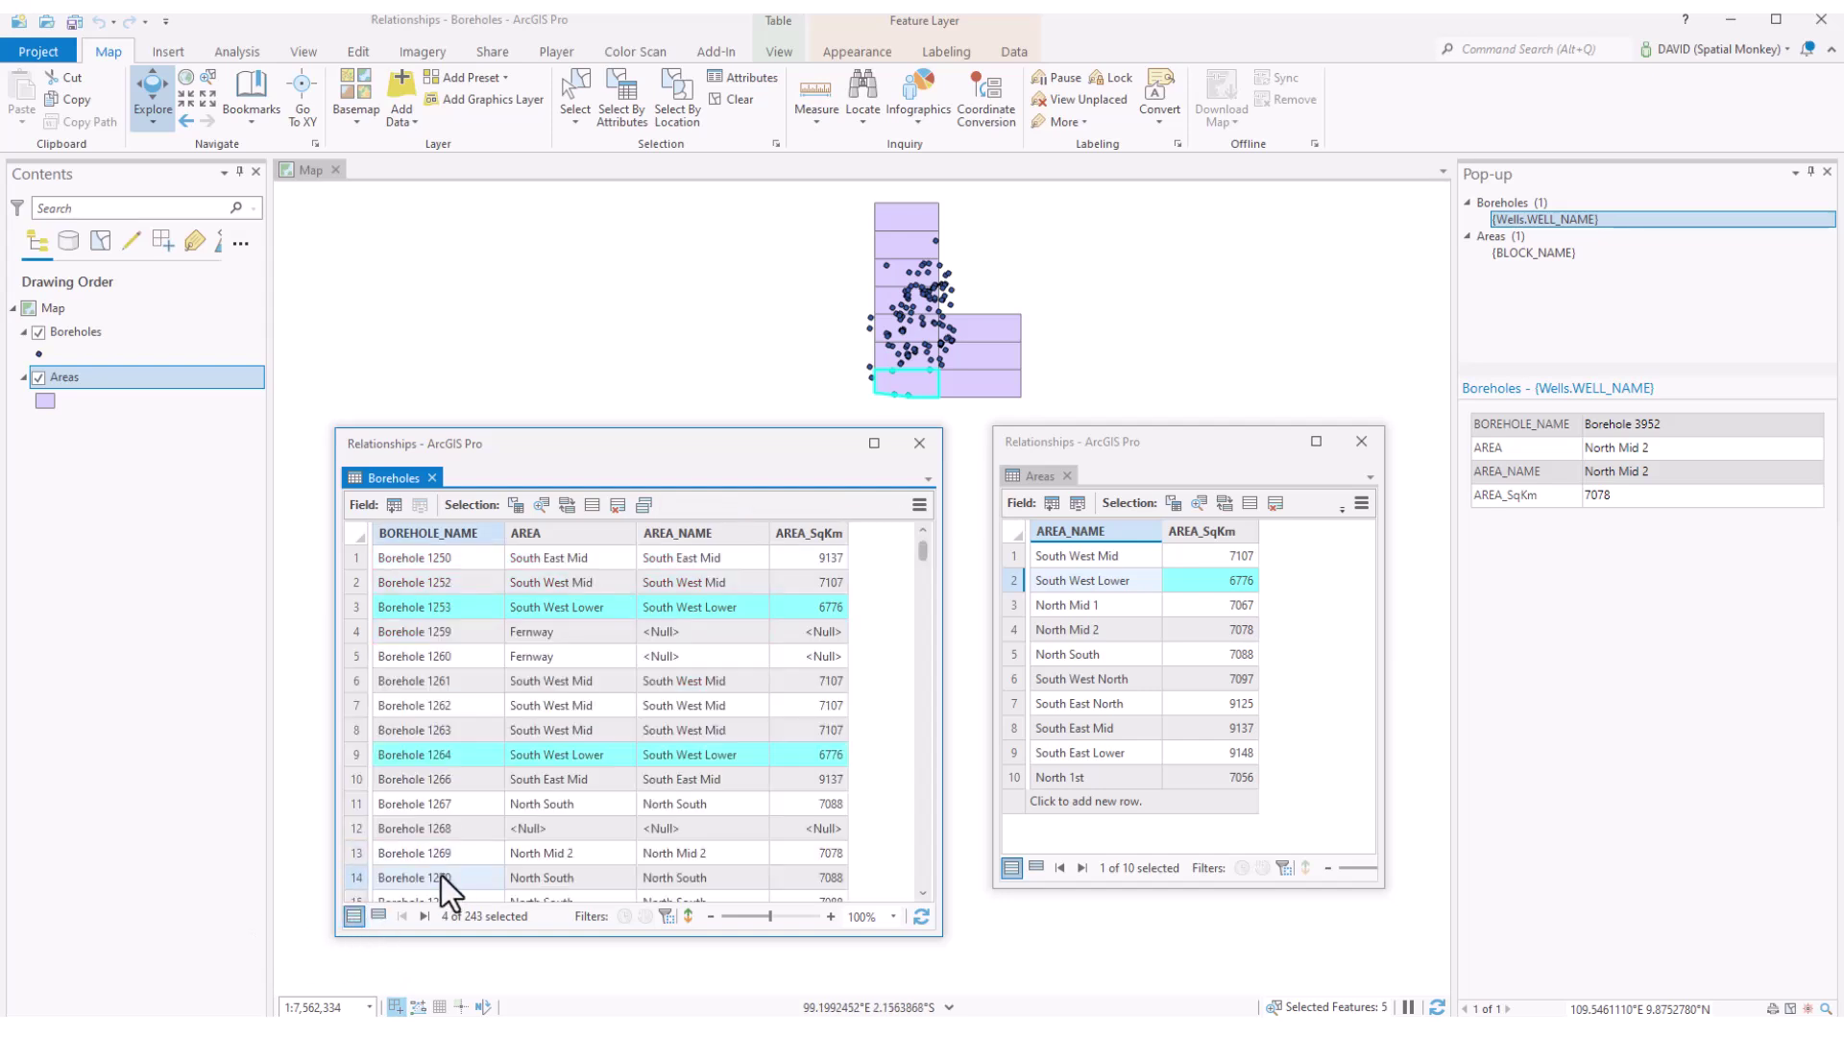
click(356, 680)
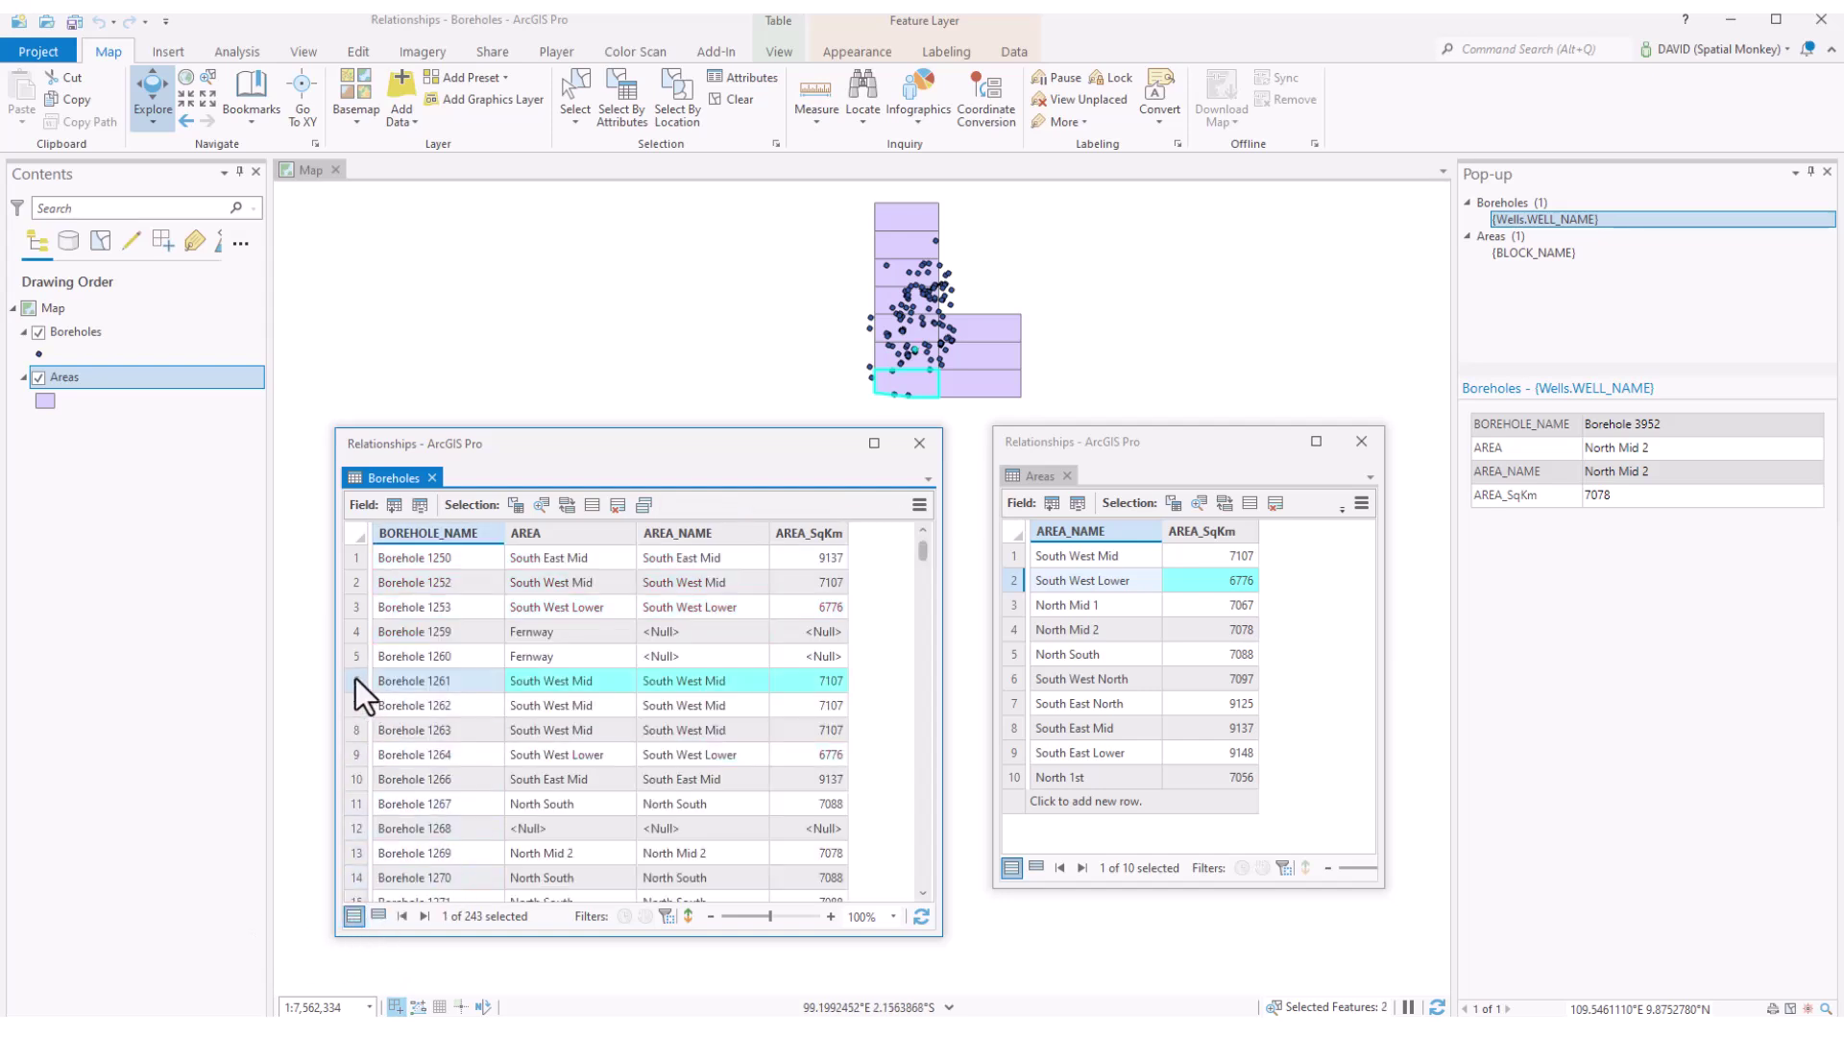
Step: Look up Borehole 1261's related area, South West Mid, through Related Data
click(917, 505)
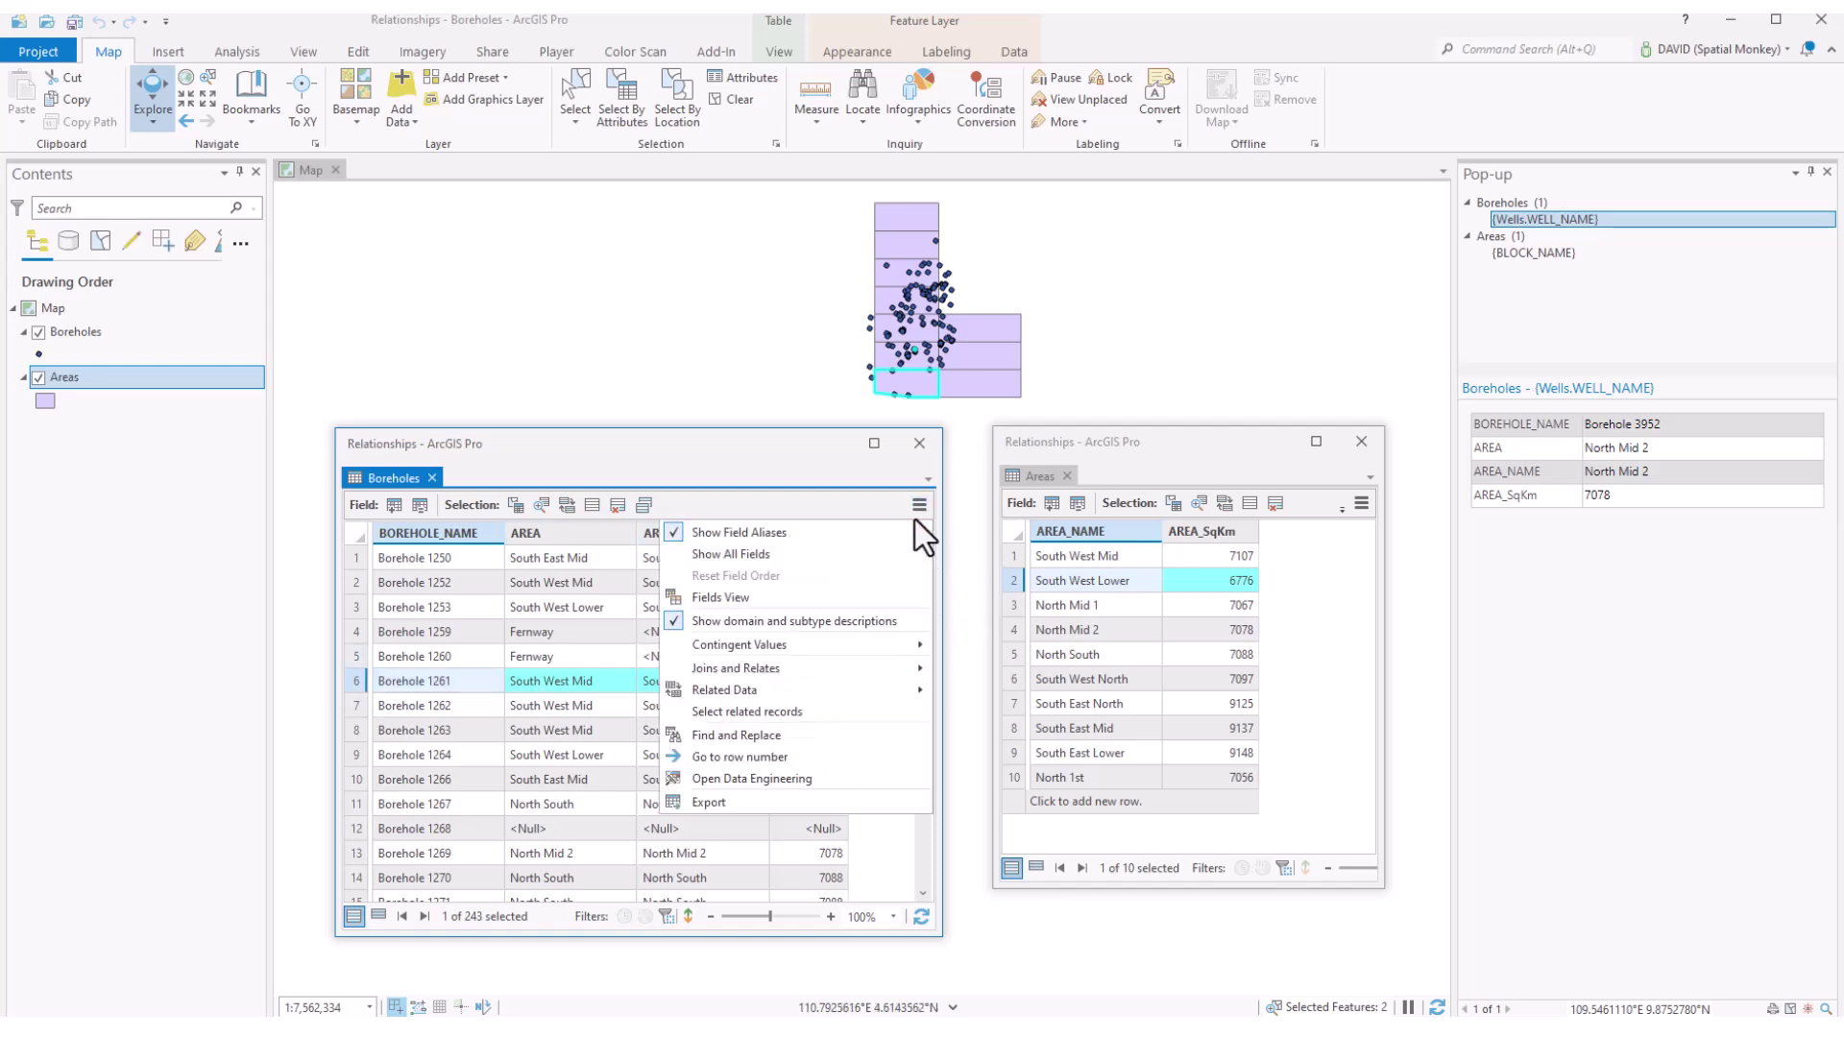
mouse_move(884, 684)
click(972, 688)
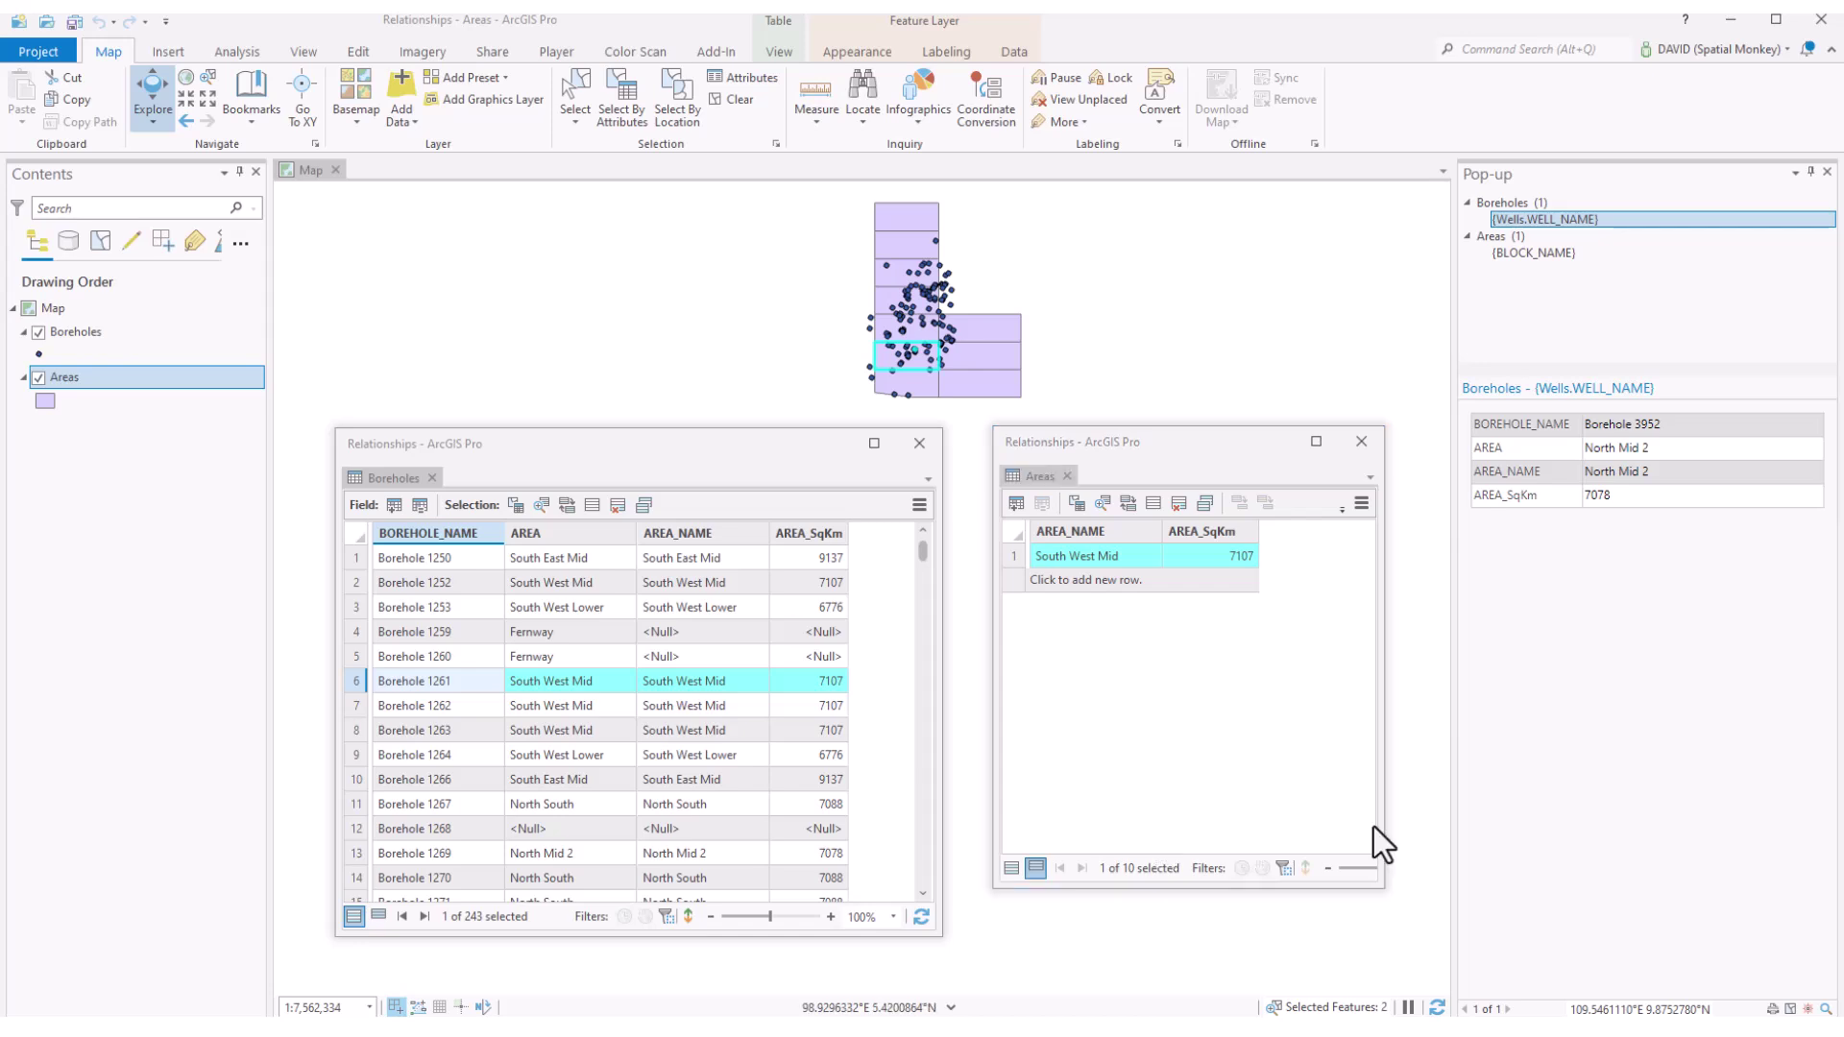
Step: Browse South East North's 30 related boreholes in its pop-up, including Borehole 1683, then clear the selection
click(981, 332)
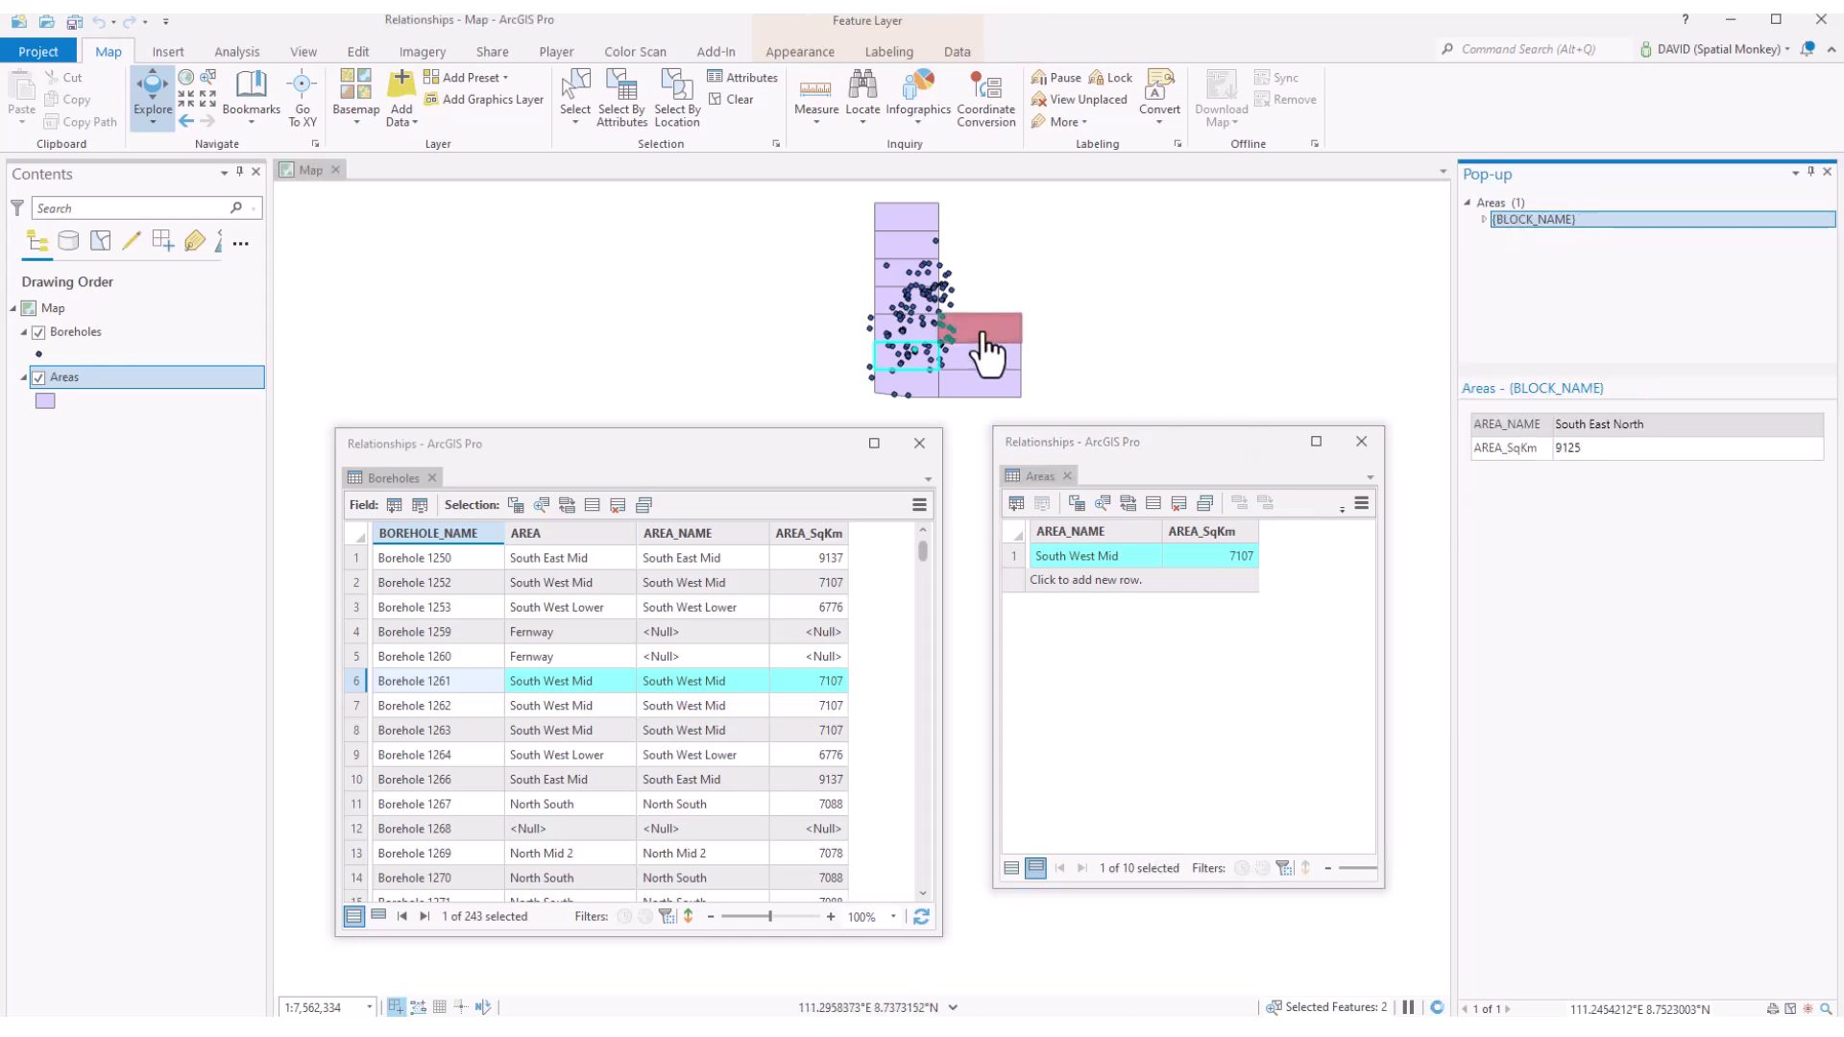
click(1484, 219)
click(1554, 238)
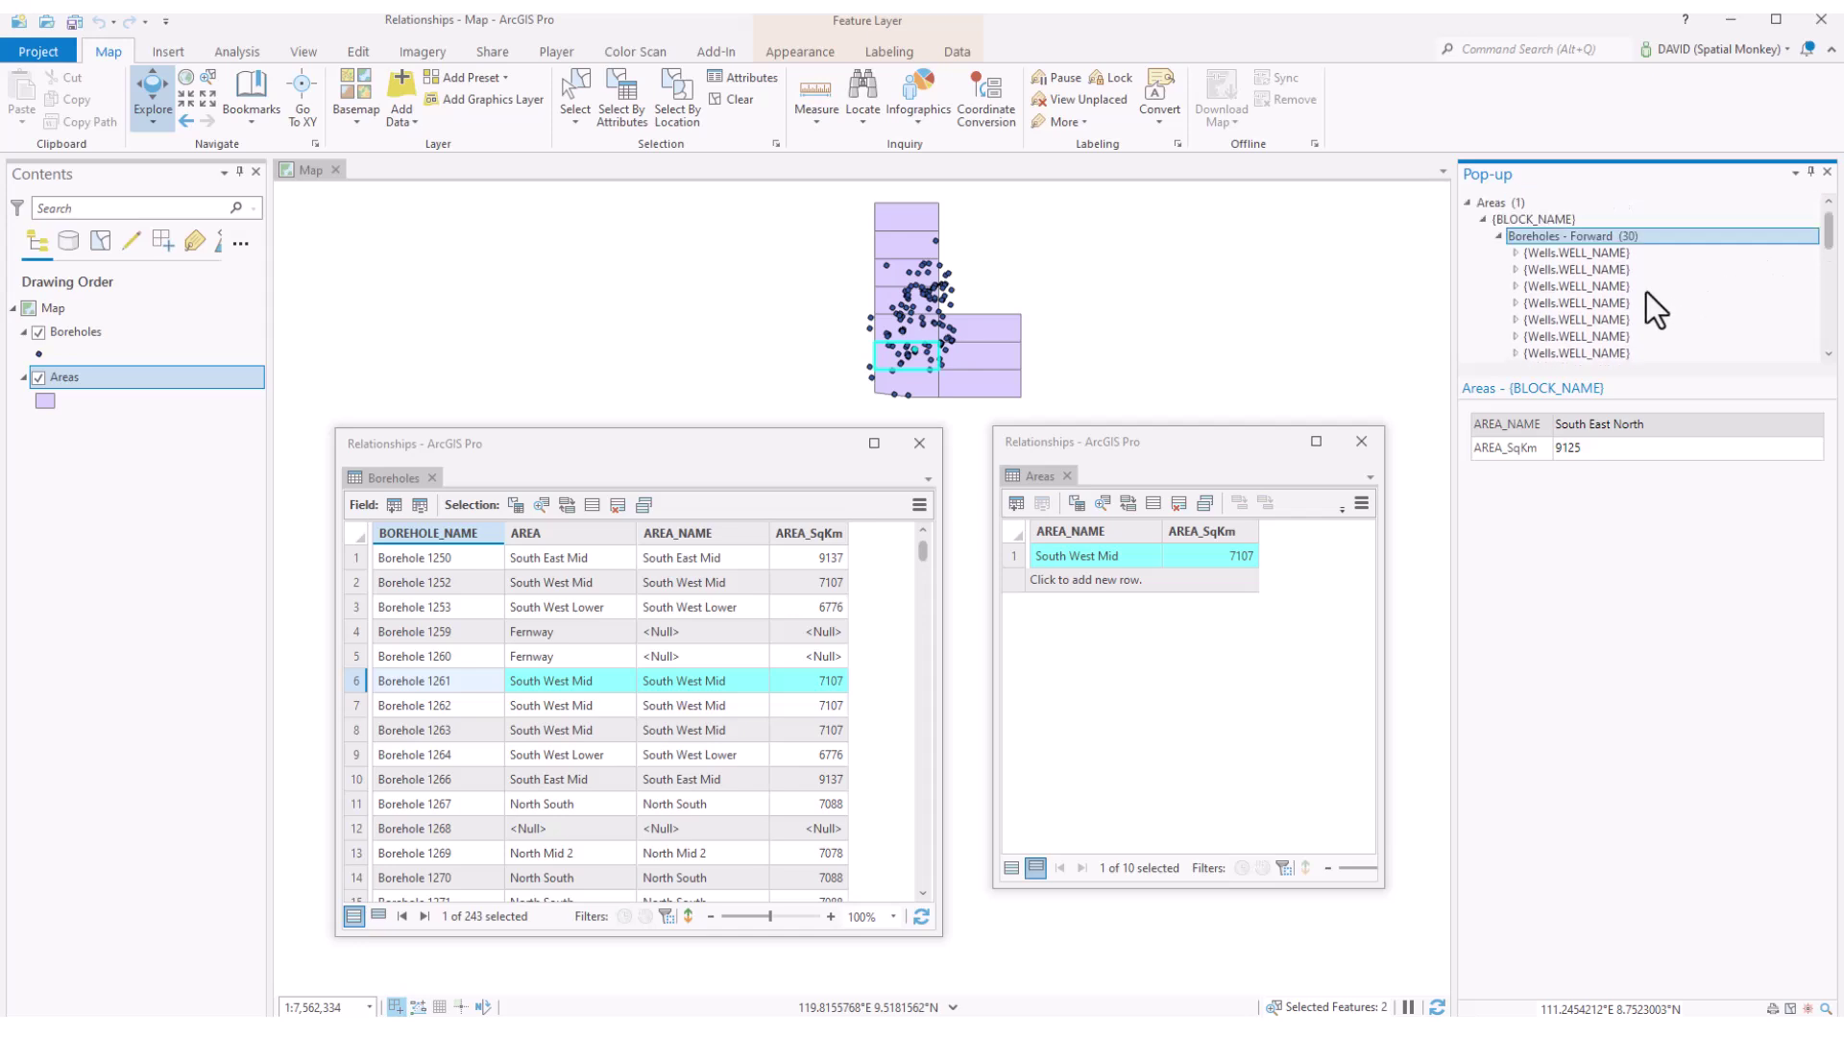
click(1599, 286)
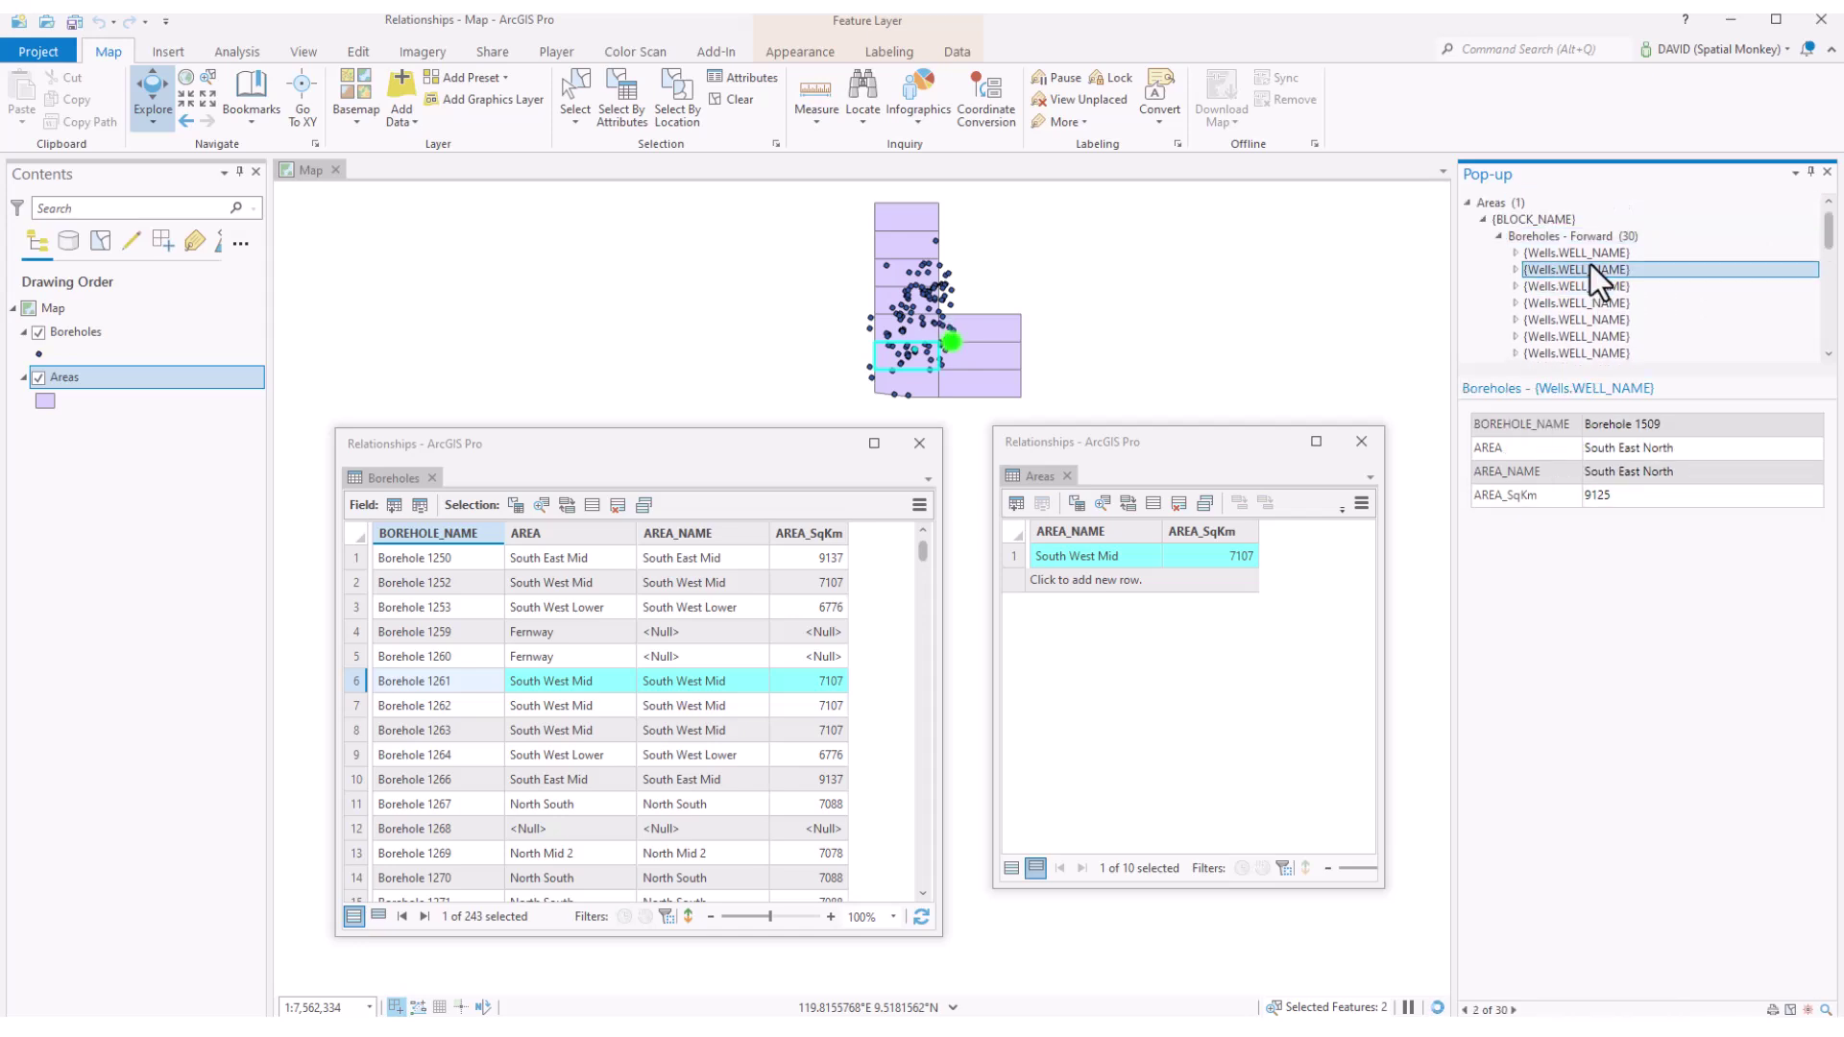
click(1602, 340)
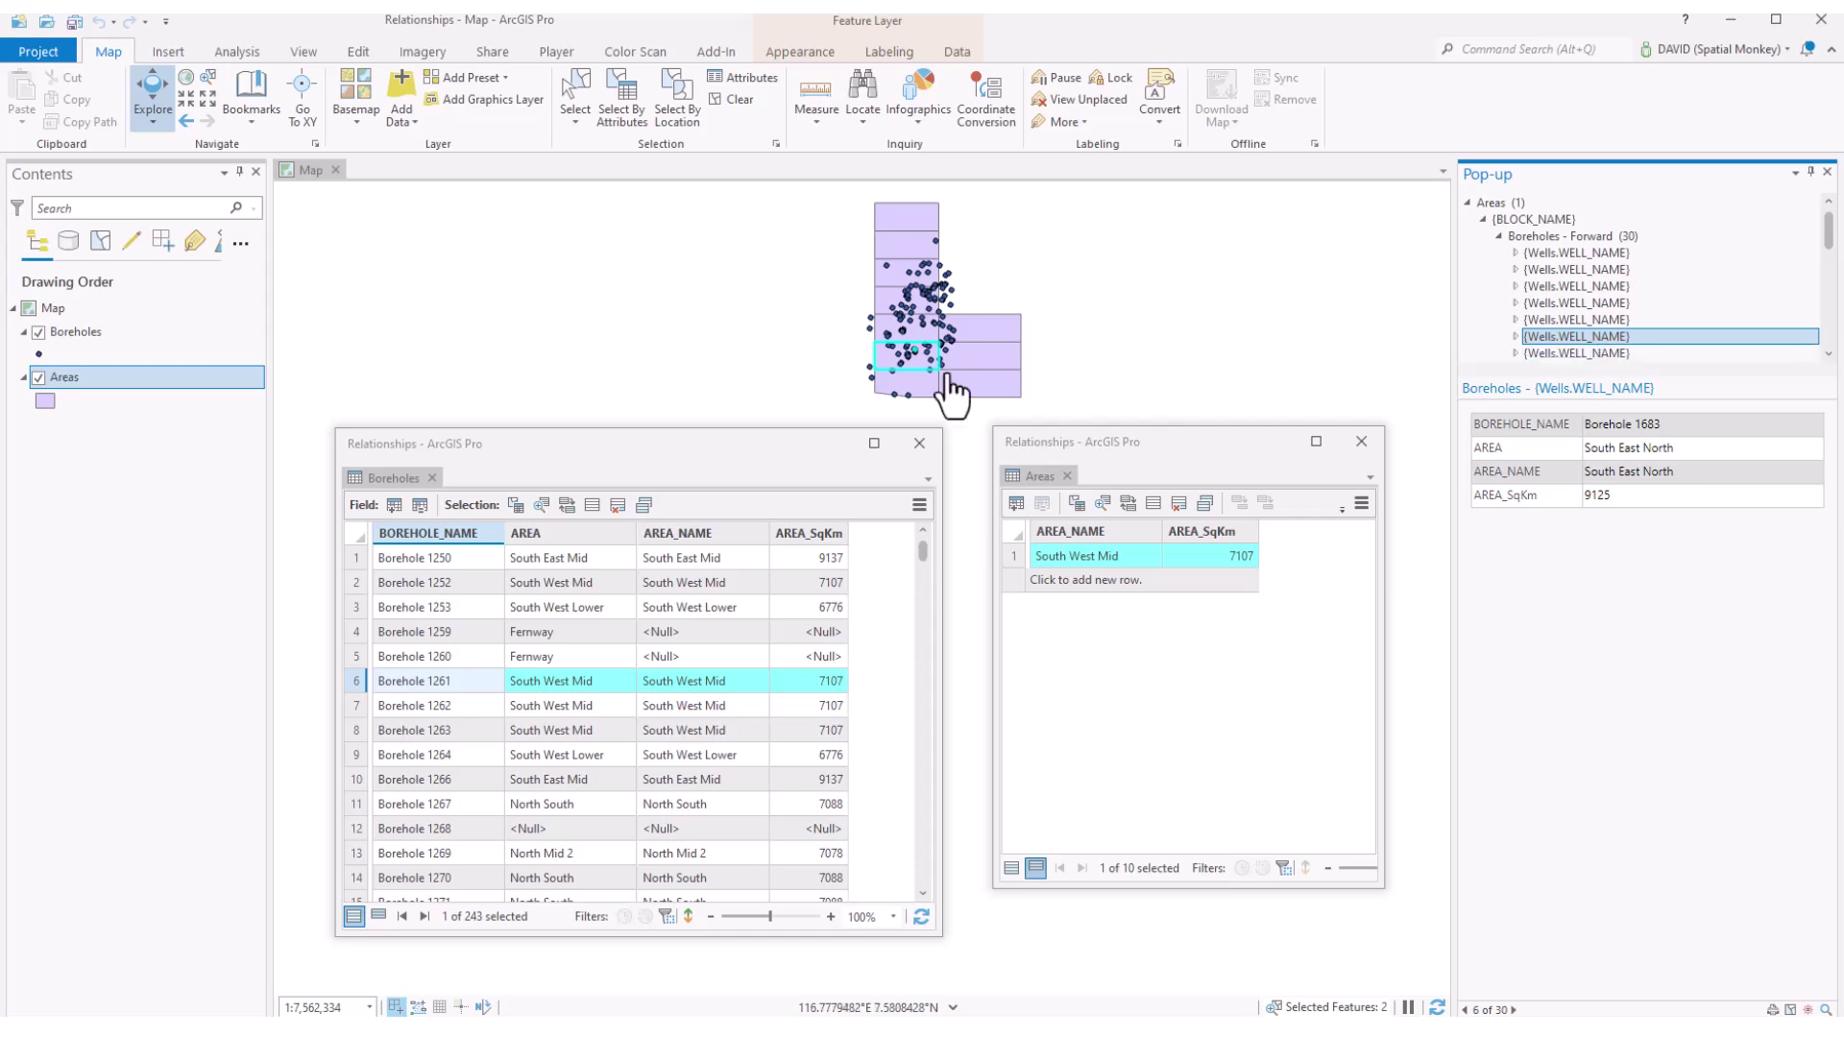
click(745, 106)
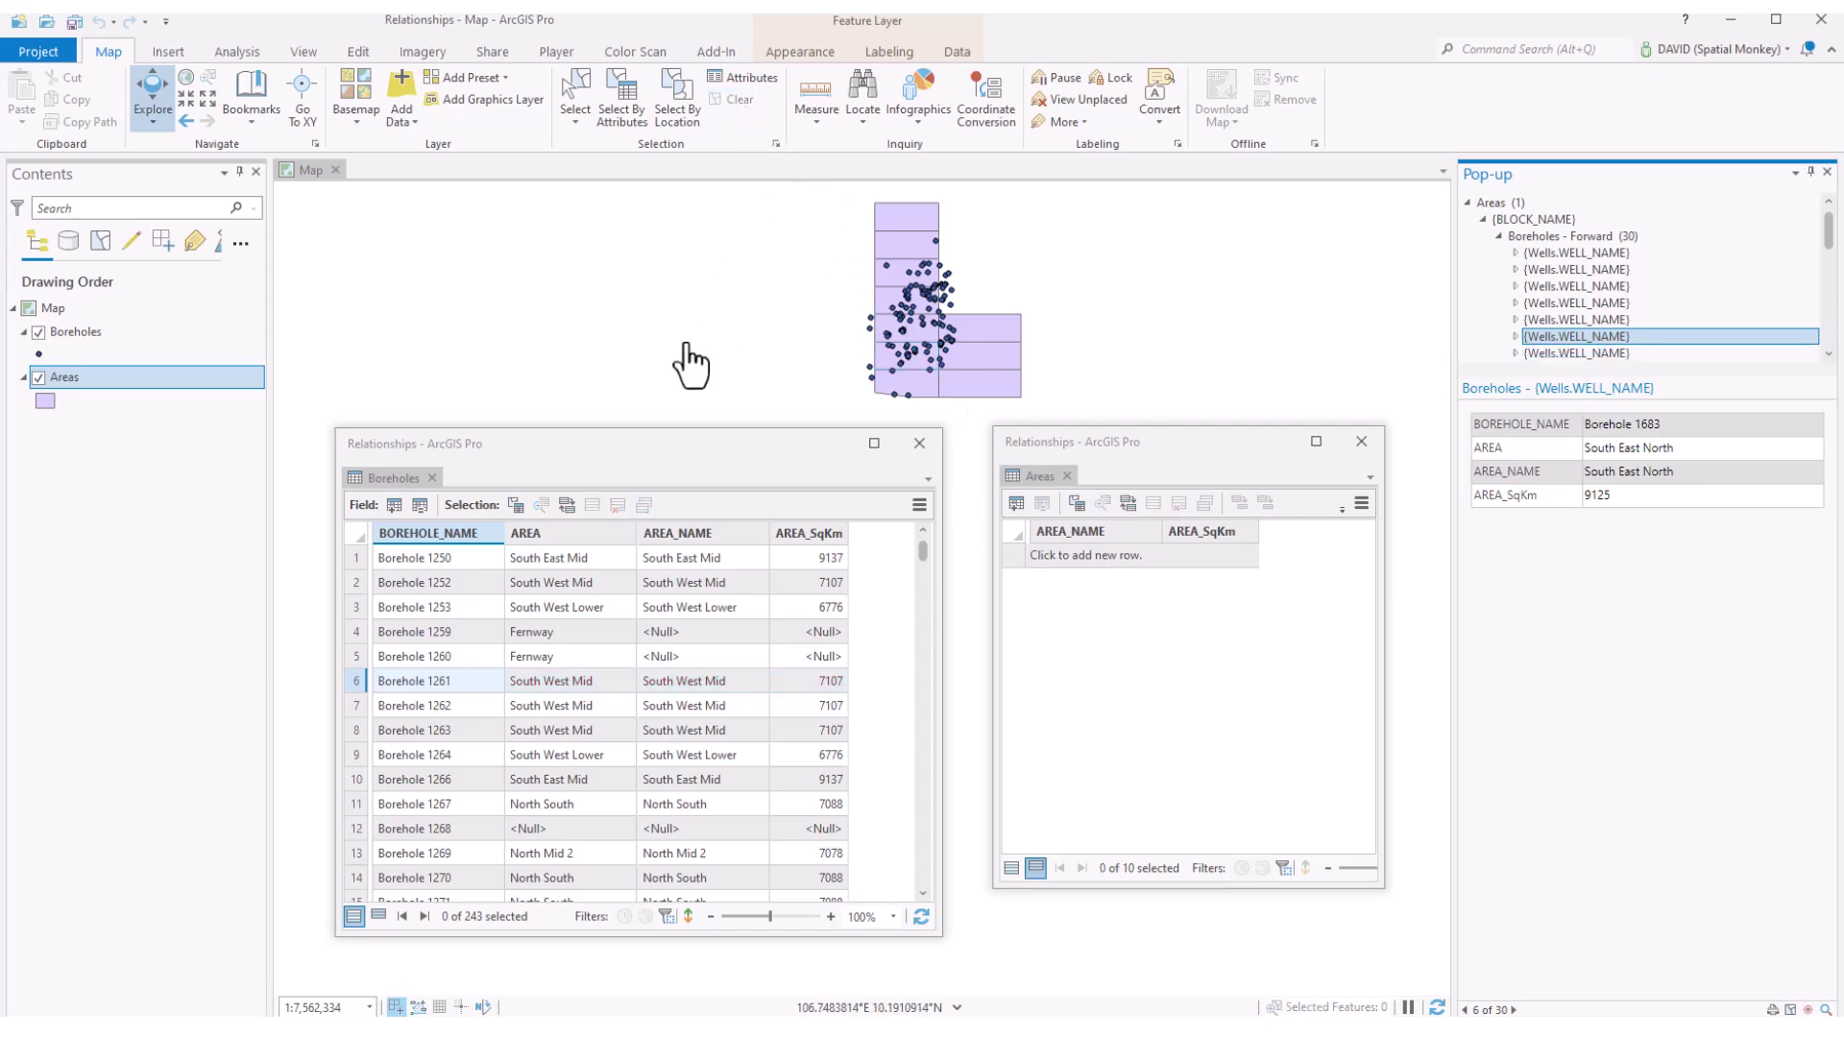
Step: Run Remove All Relates on the Areas layer and confirm with Yes
right_click(63, 379)
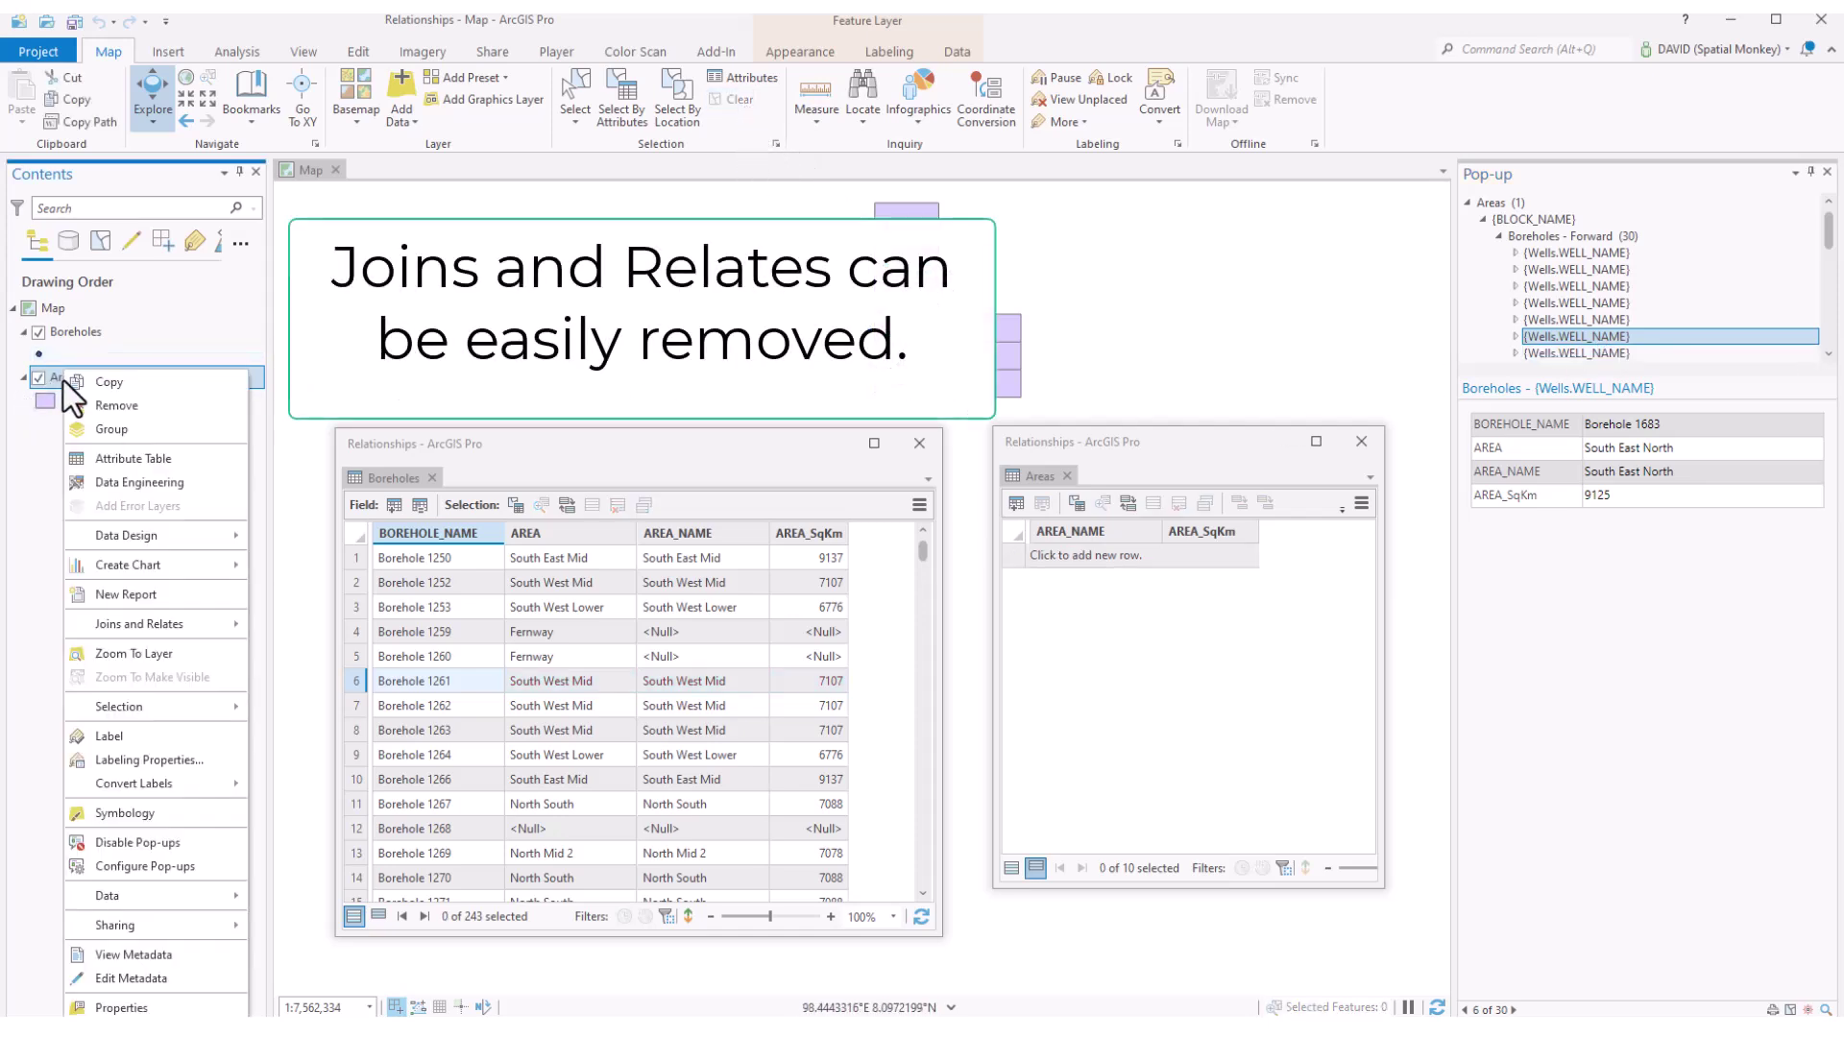
mouse_move(211, 634)
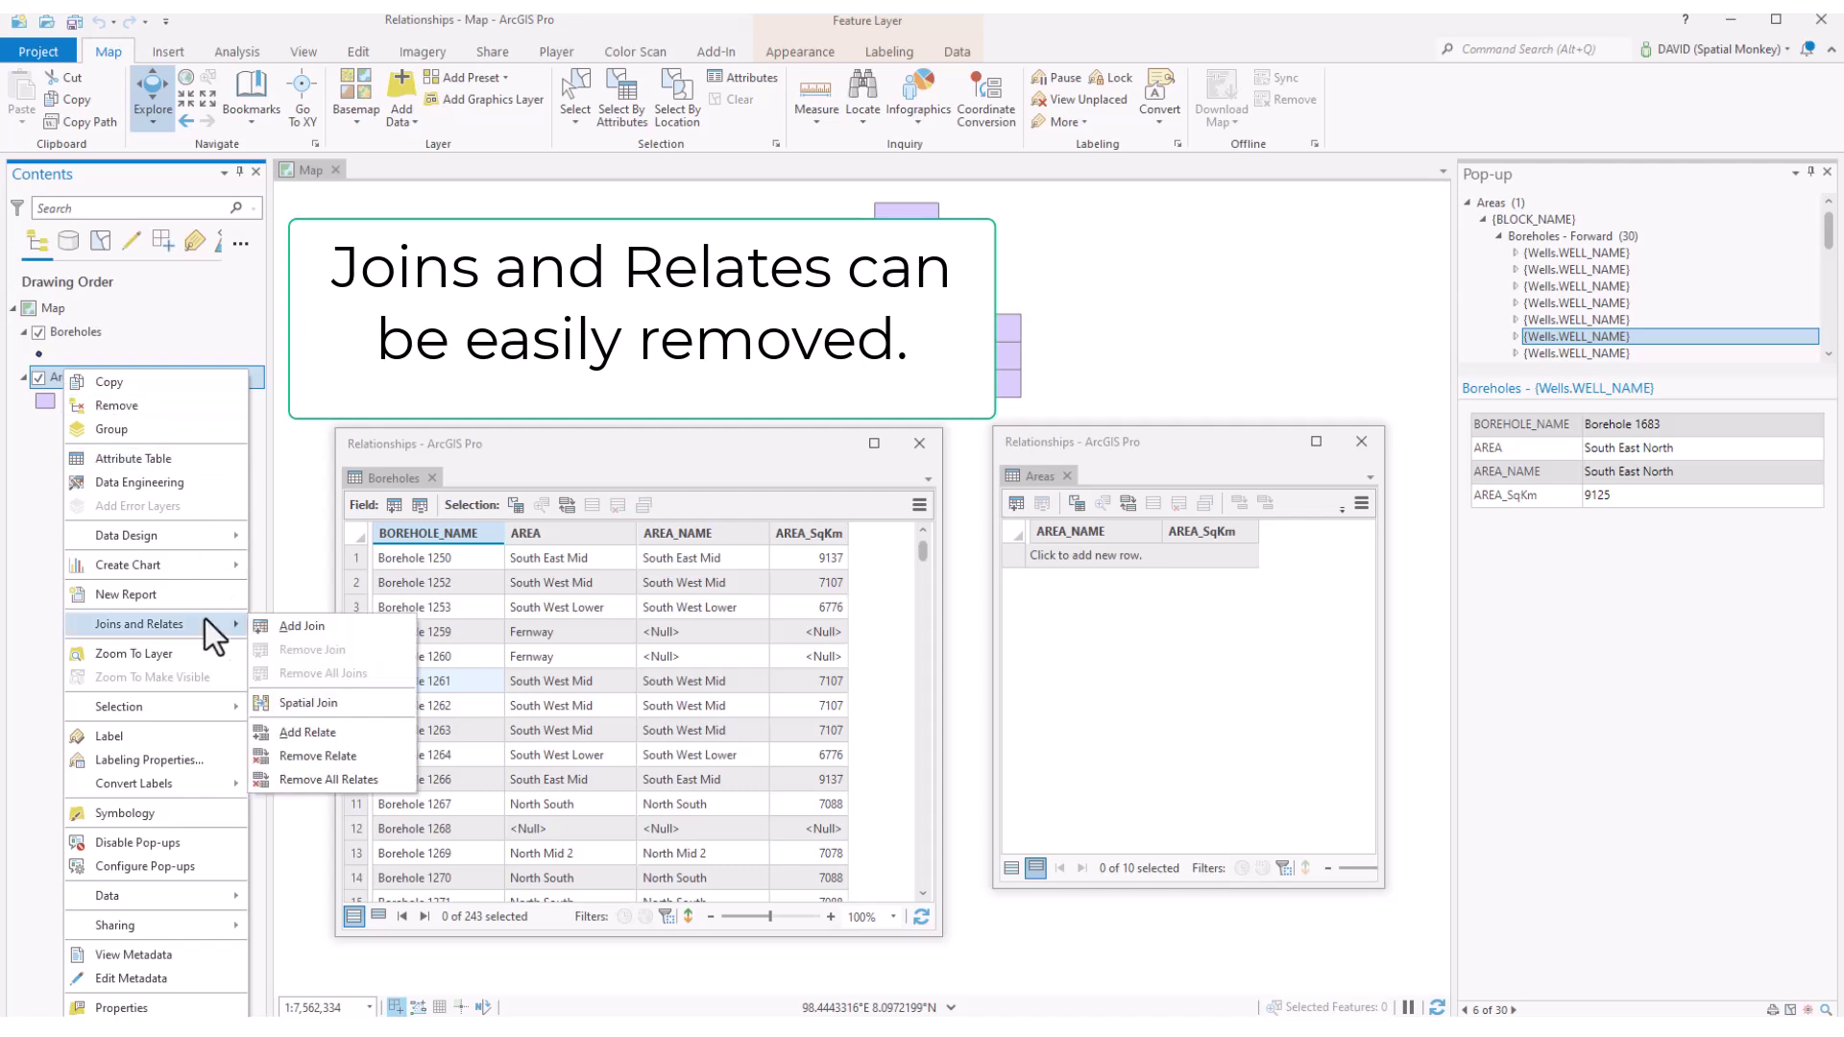
click(343, 781)
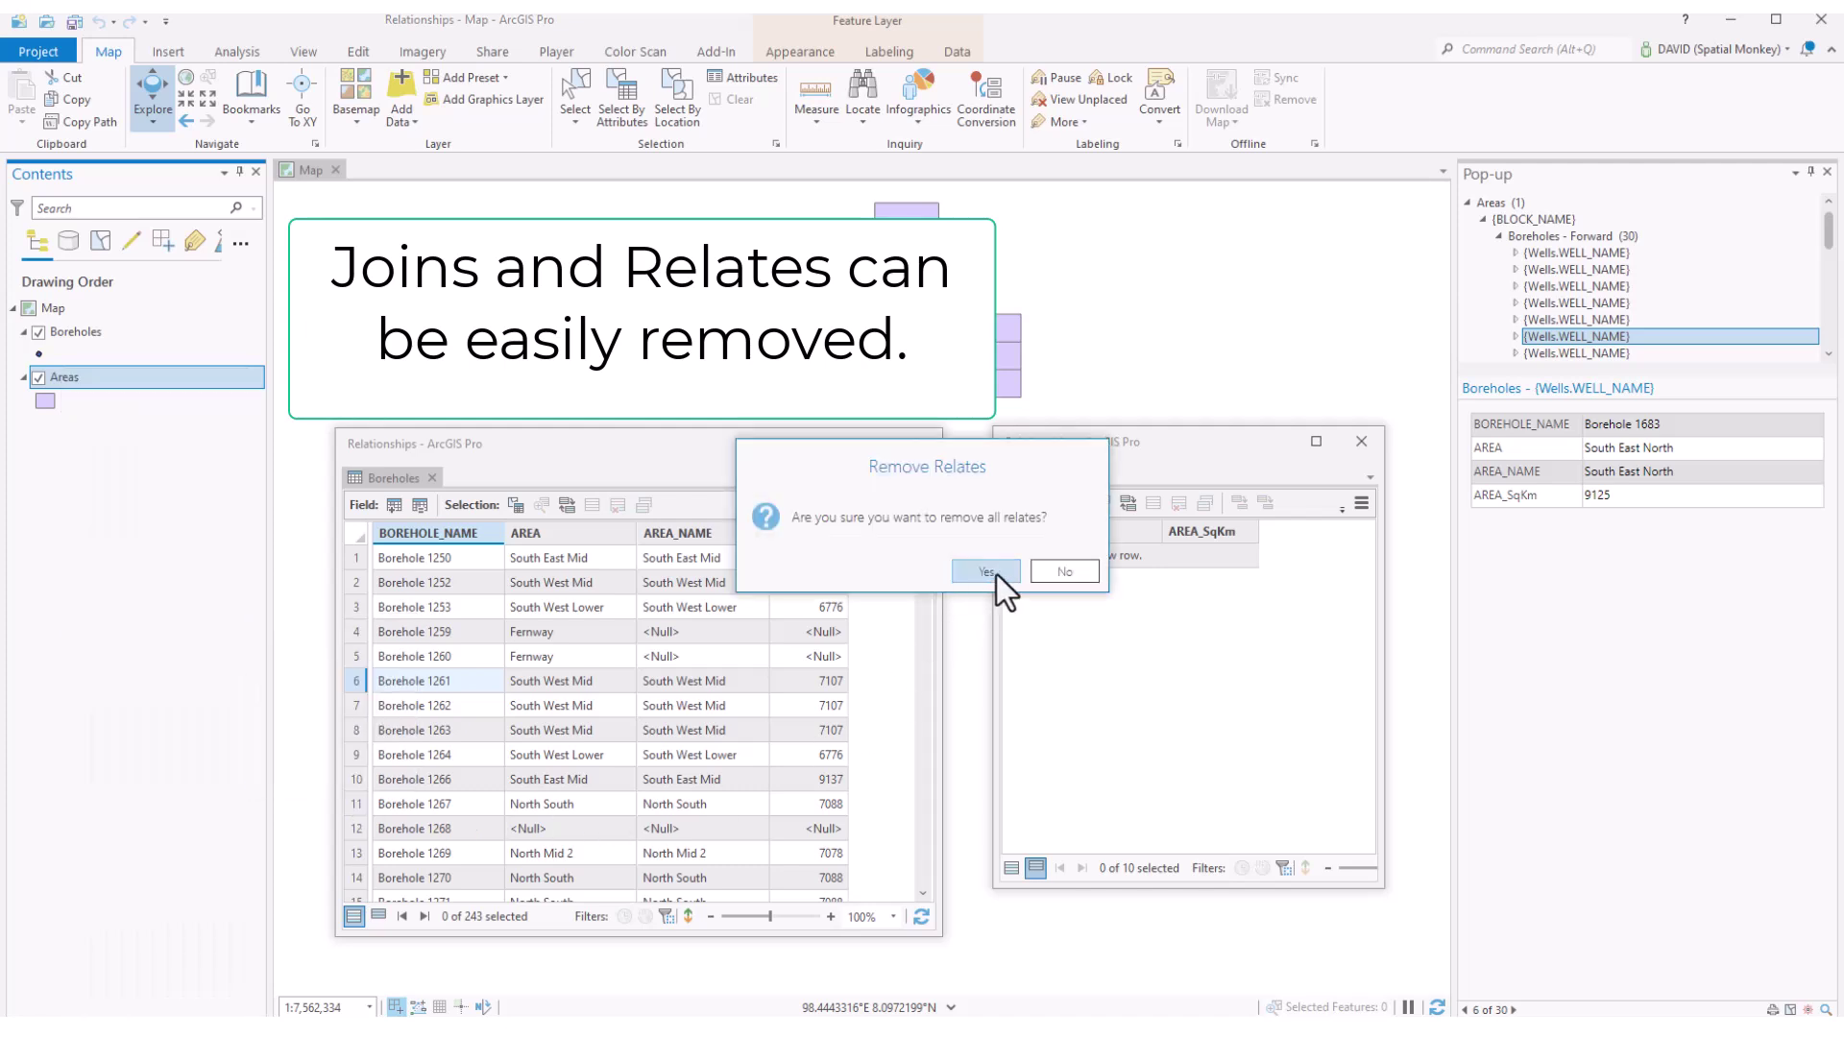
click(986, 571)
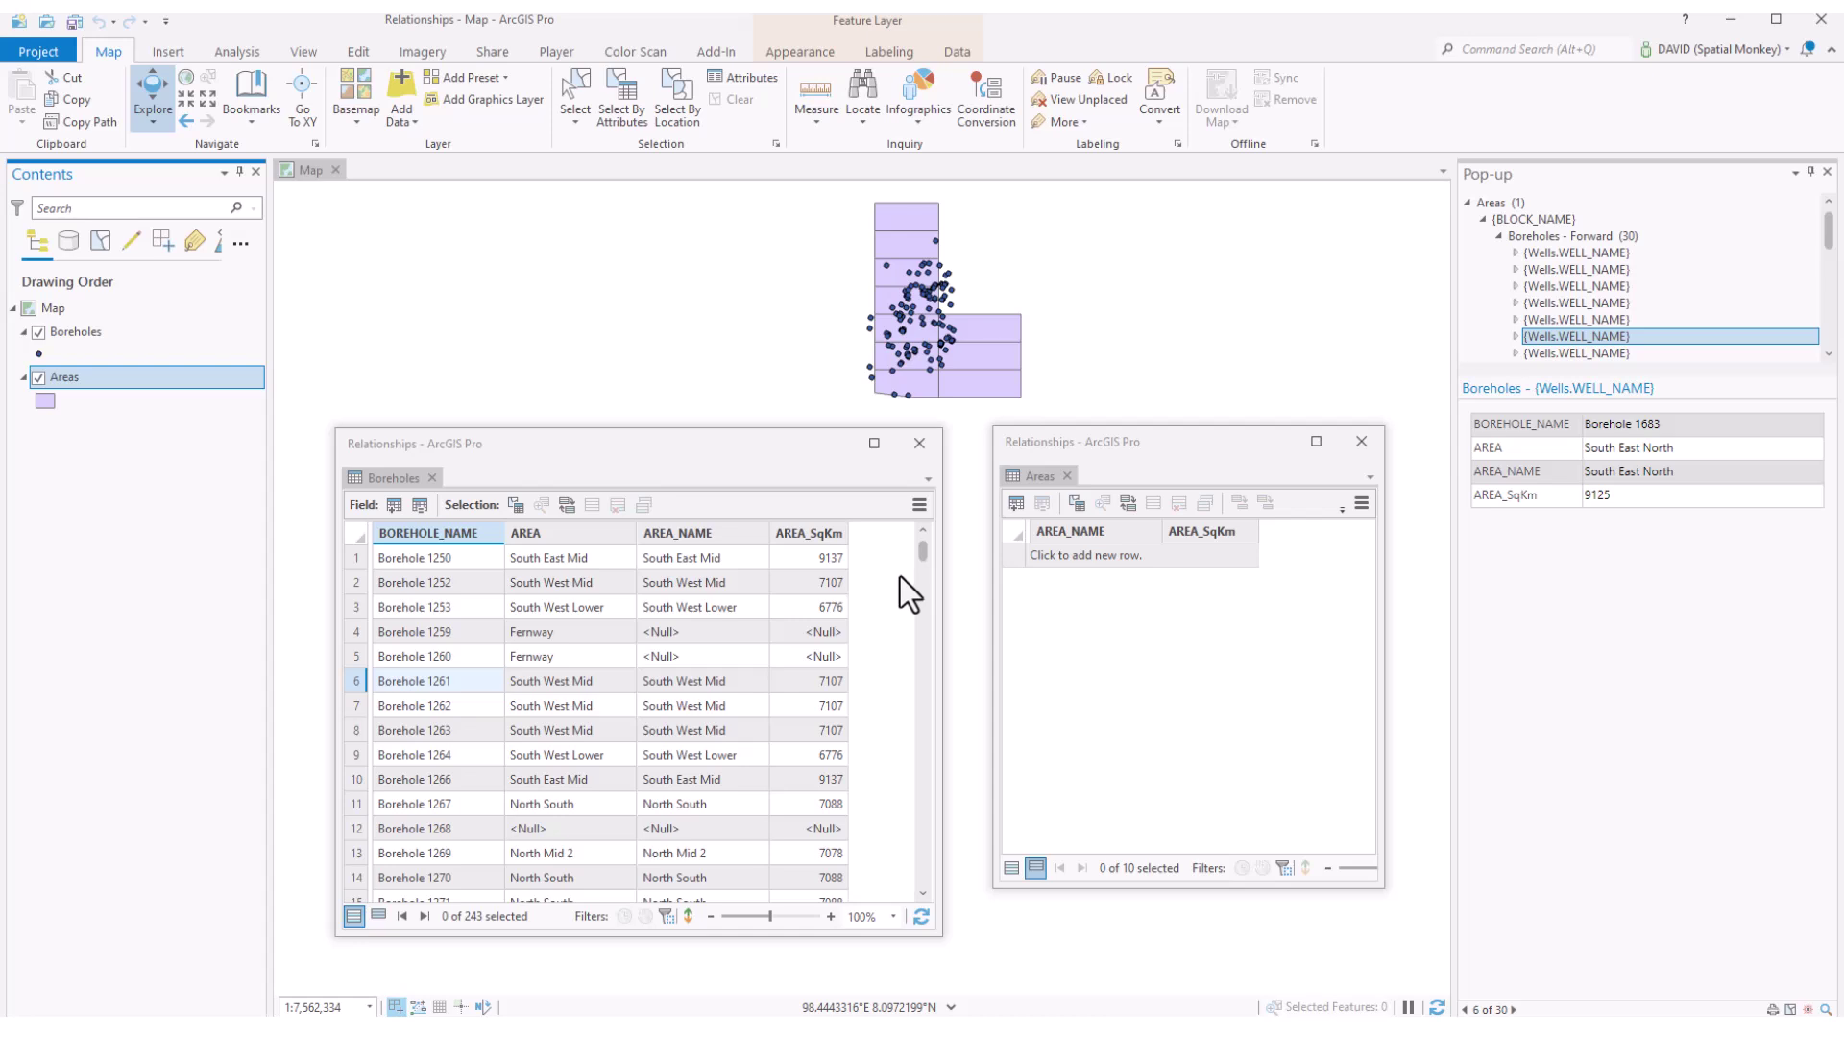
Step: Export the joined Boreholes features to Relationships.gdb as Borehole_Aeas
click(68, 332)
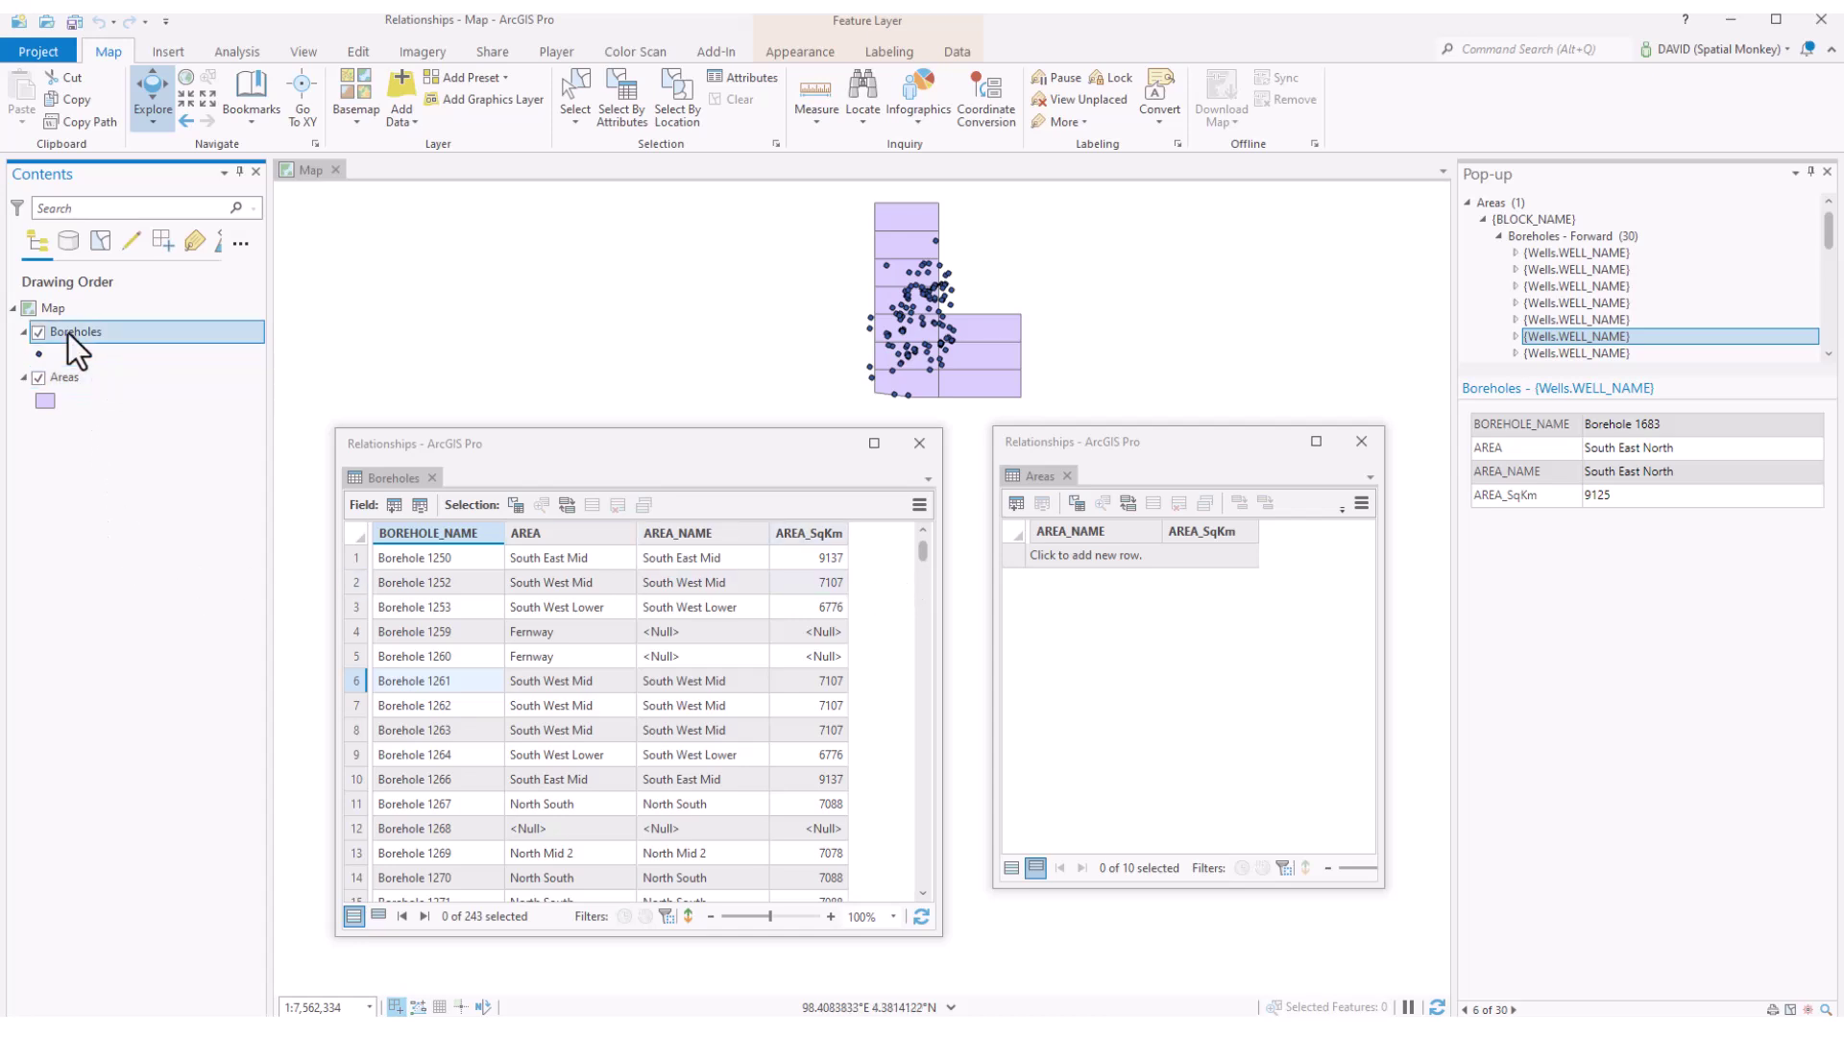
right_click(67, 332)
mouse_move(67, 332)
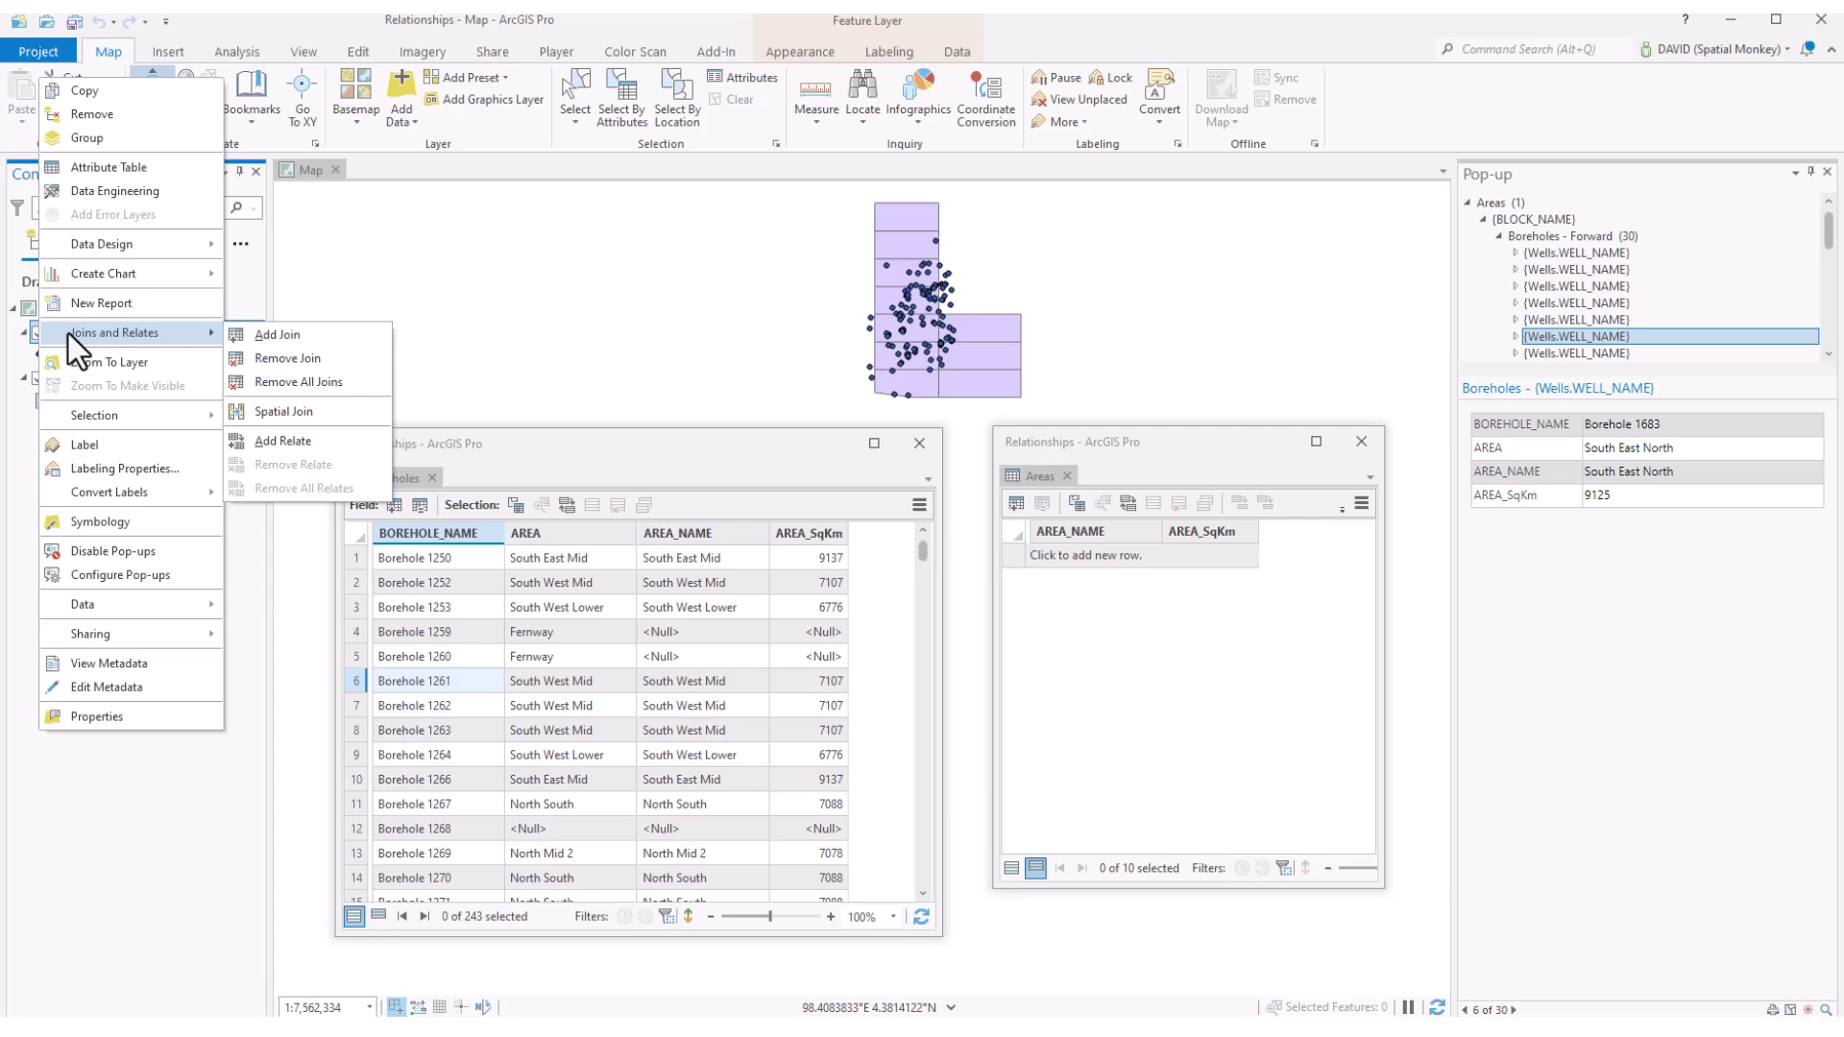
mouse_move(101, 603)
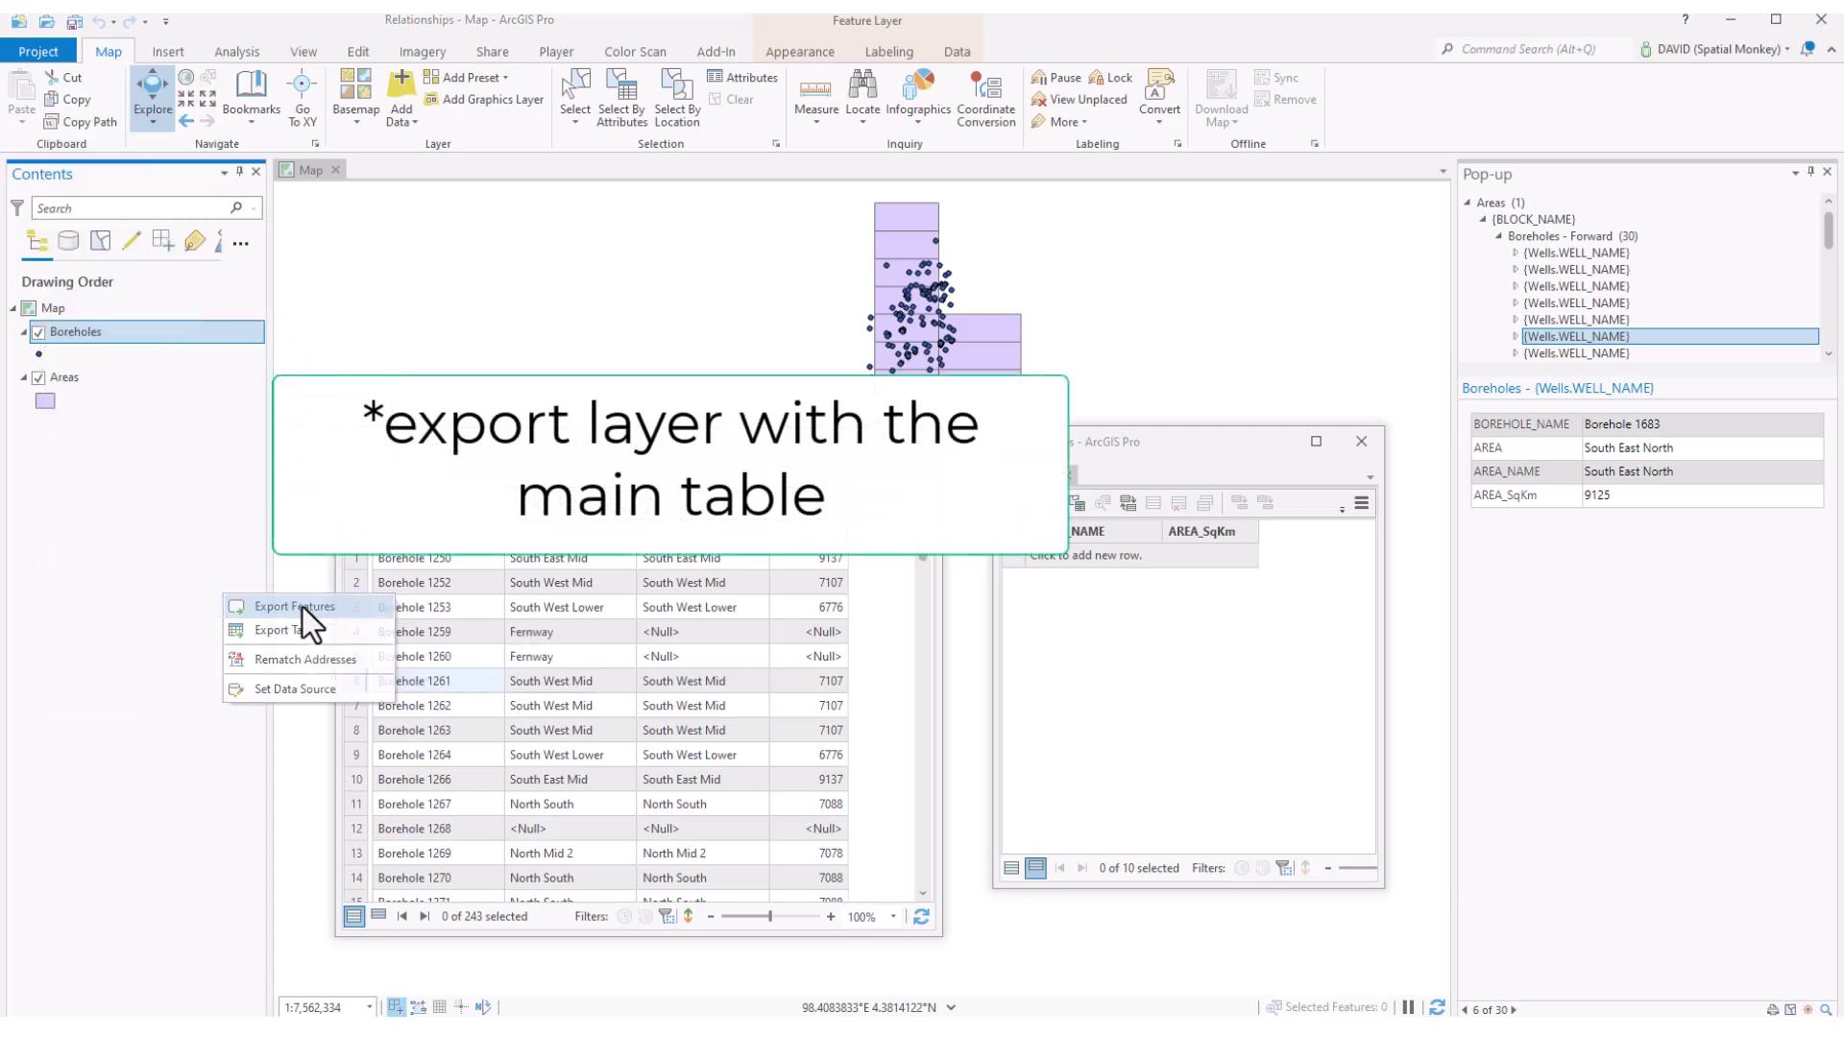
click(912, 416)
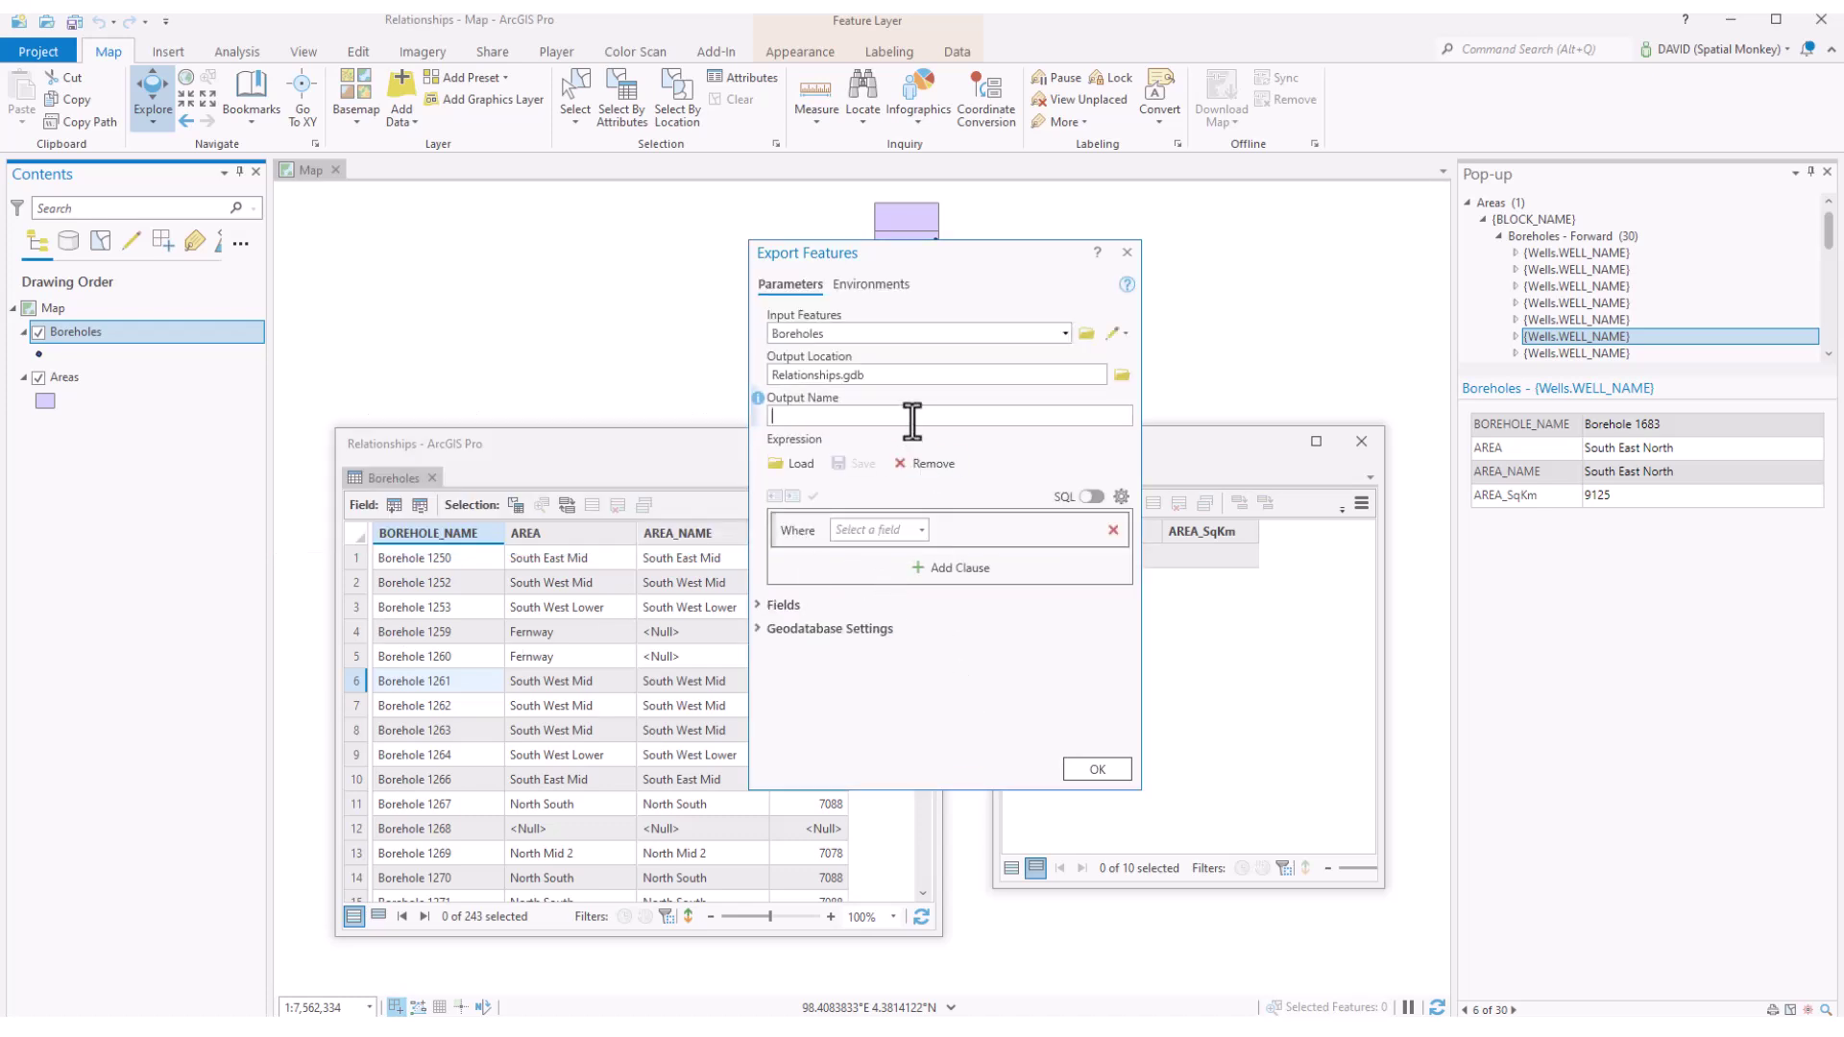
text(Borehole_Aeas)
click(1100, 770)
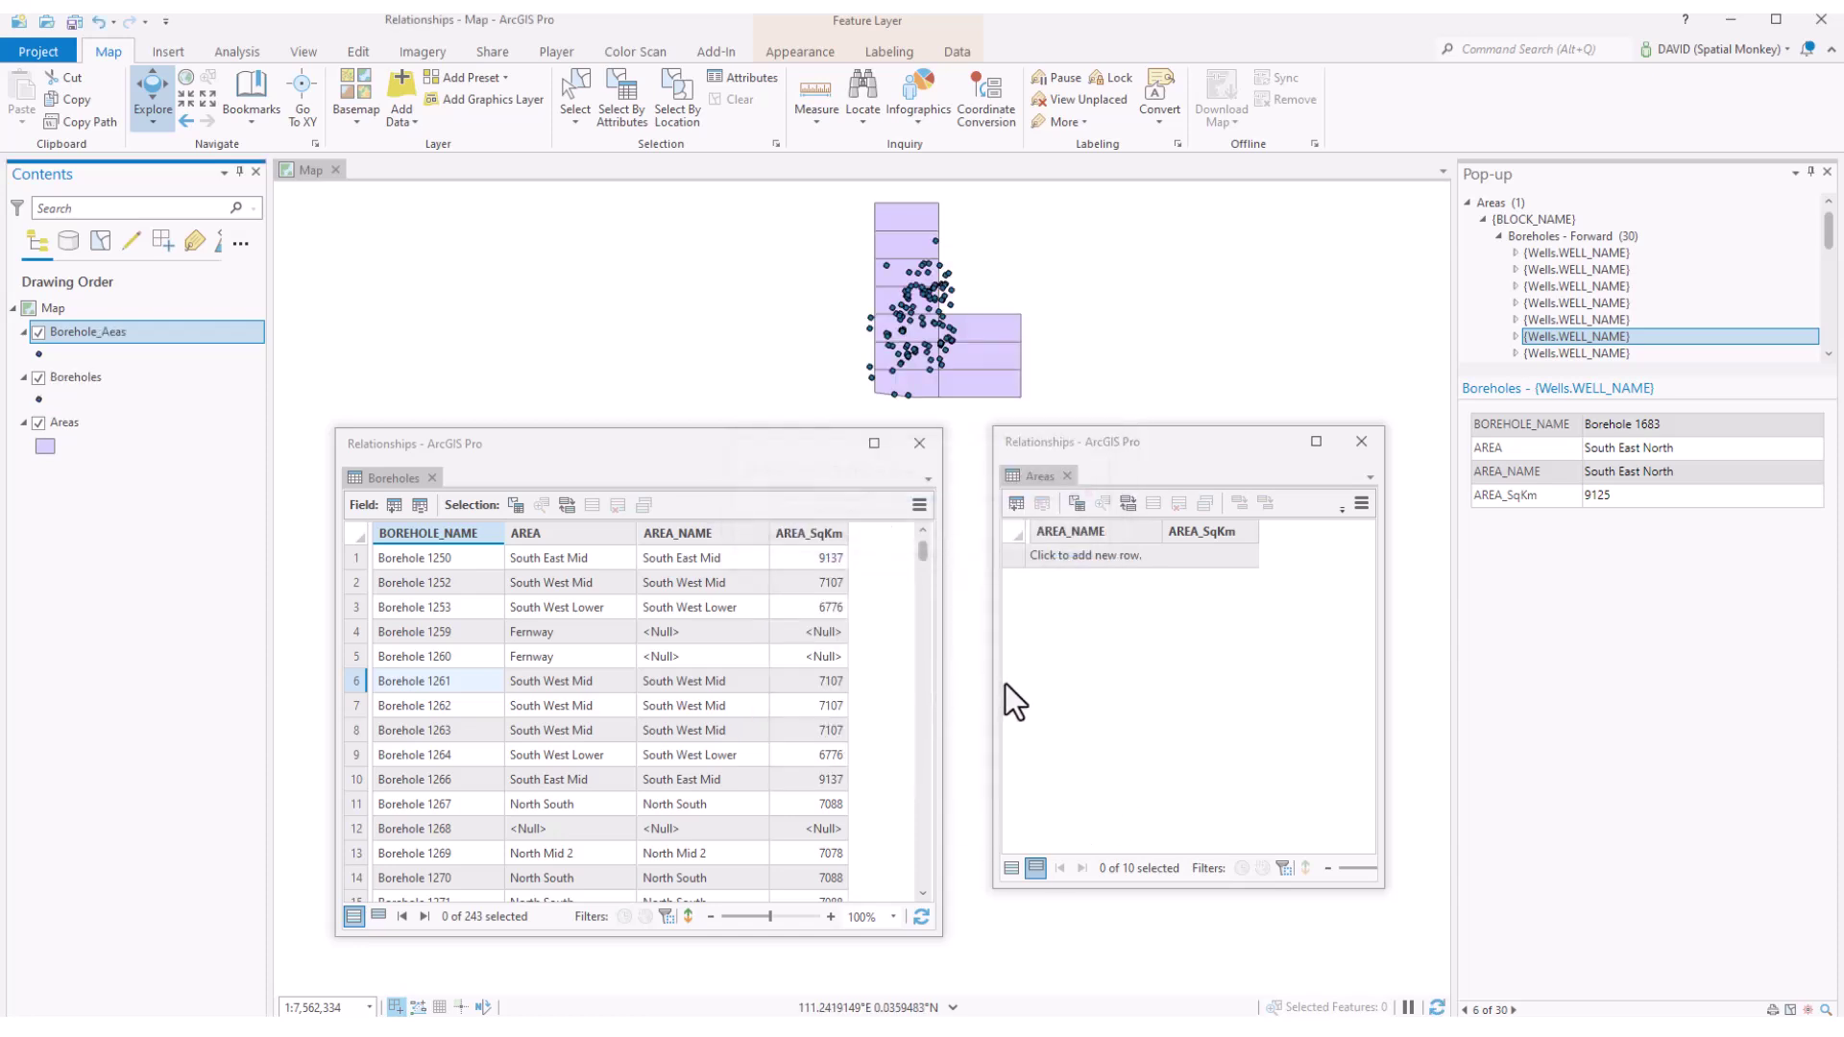
Step: Open the Borehole_Aeas attribute table, reposition and enlarge it for review, then close it
right_click(86, 328)
click(175, 418)
drag(299, 603, 639, 677)
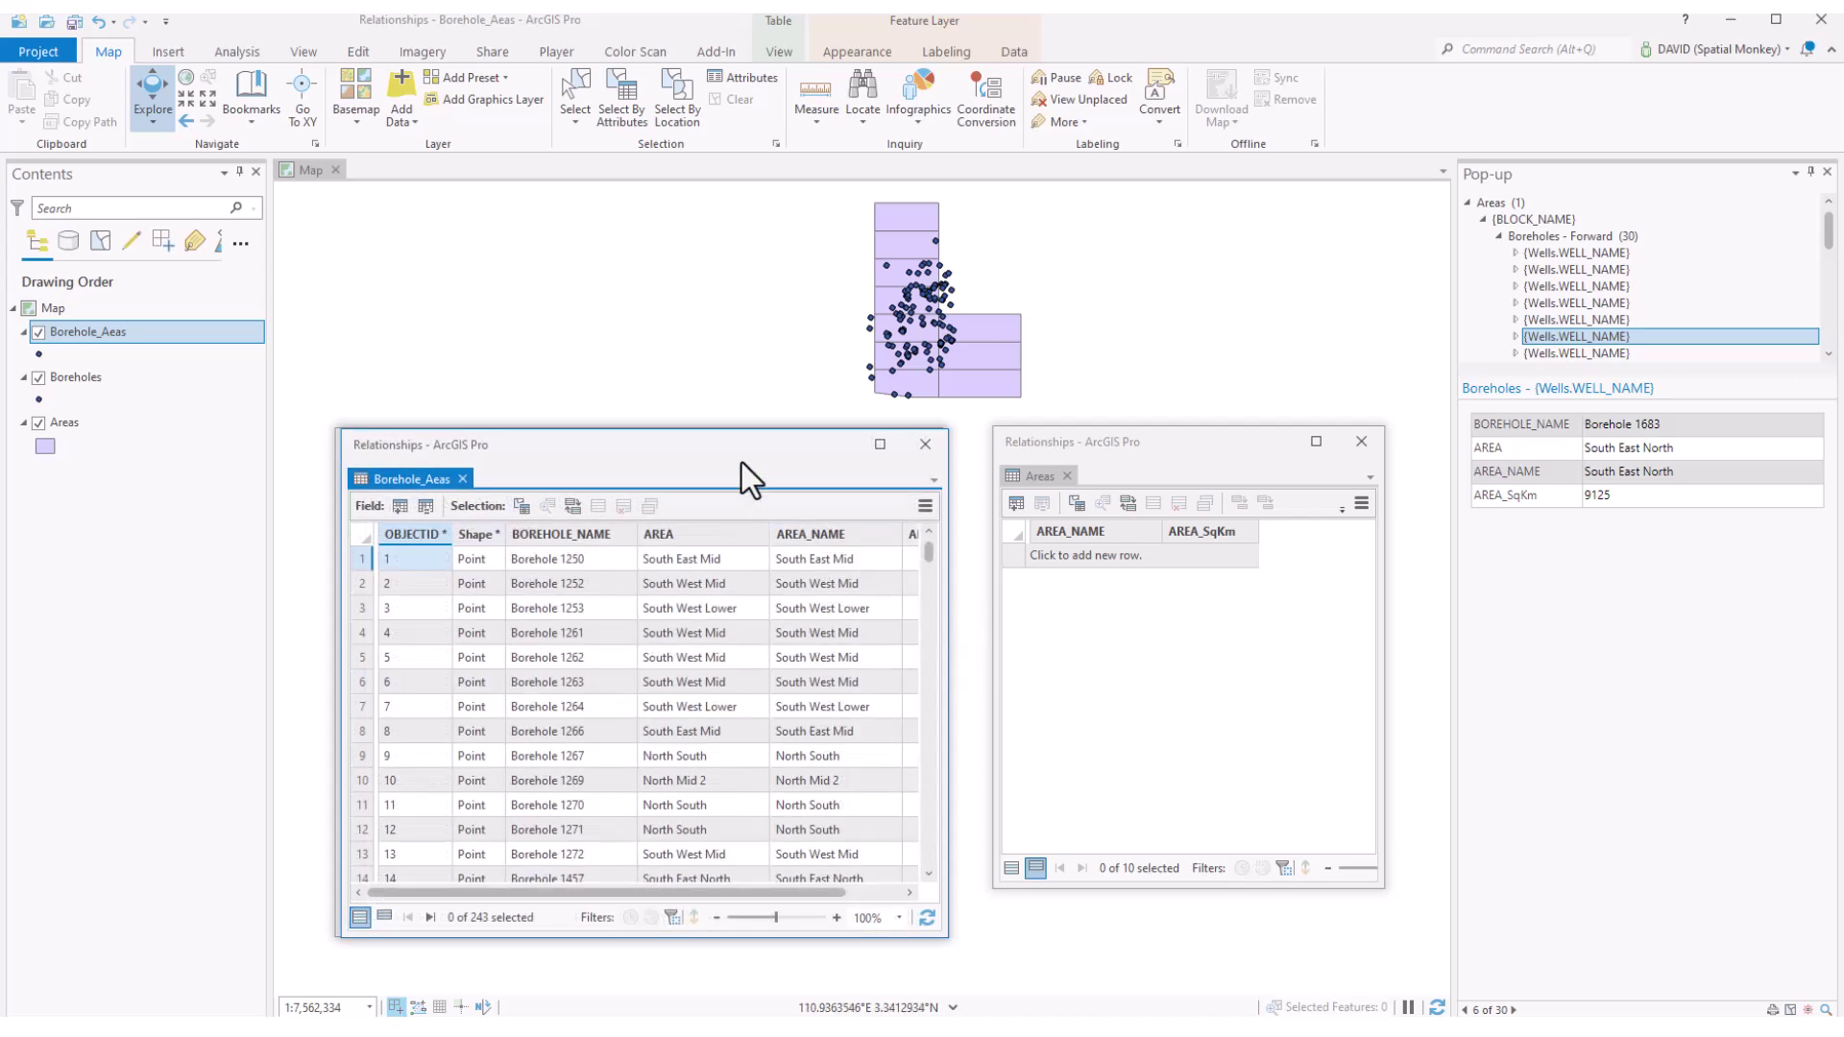
drag(777, 442, 1069, 136)
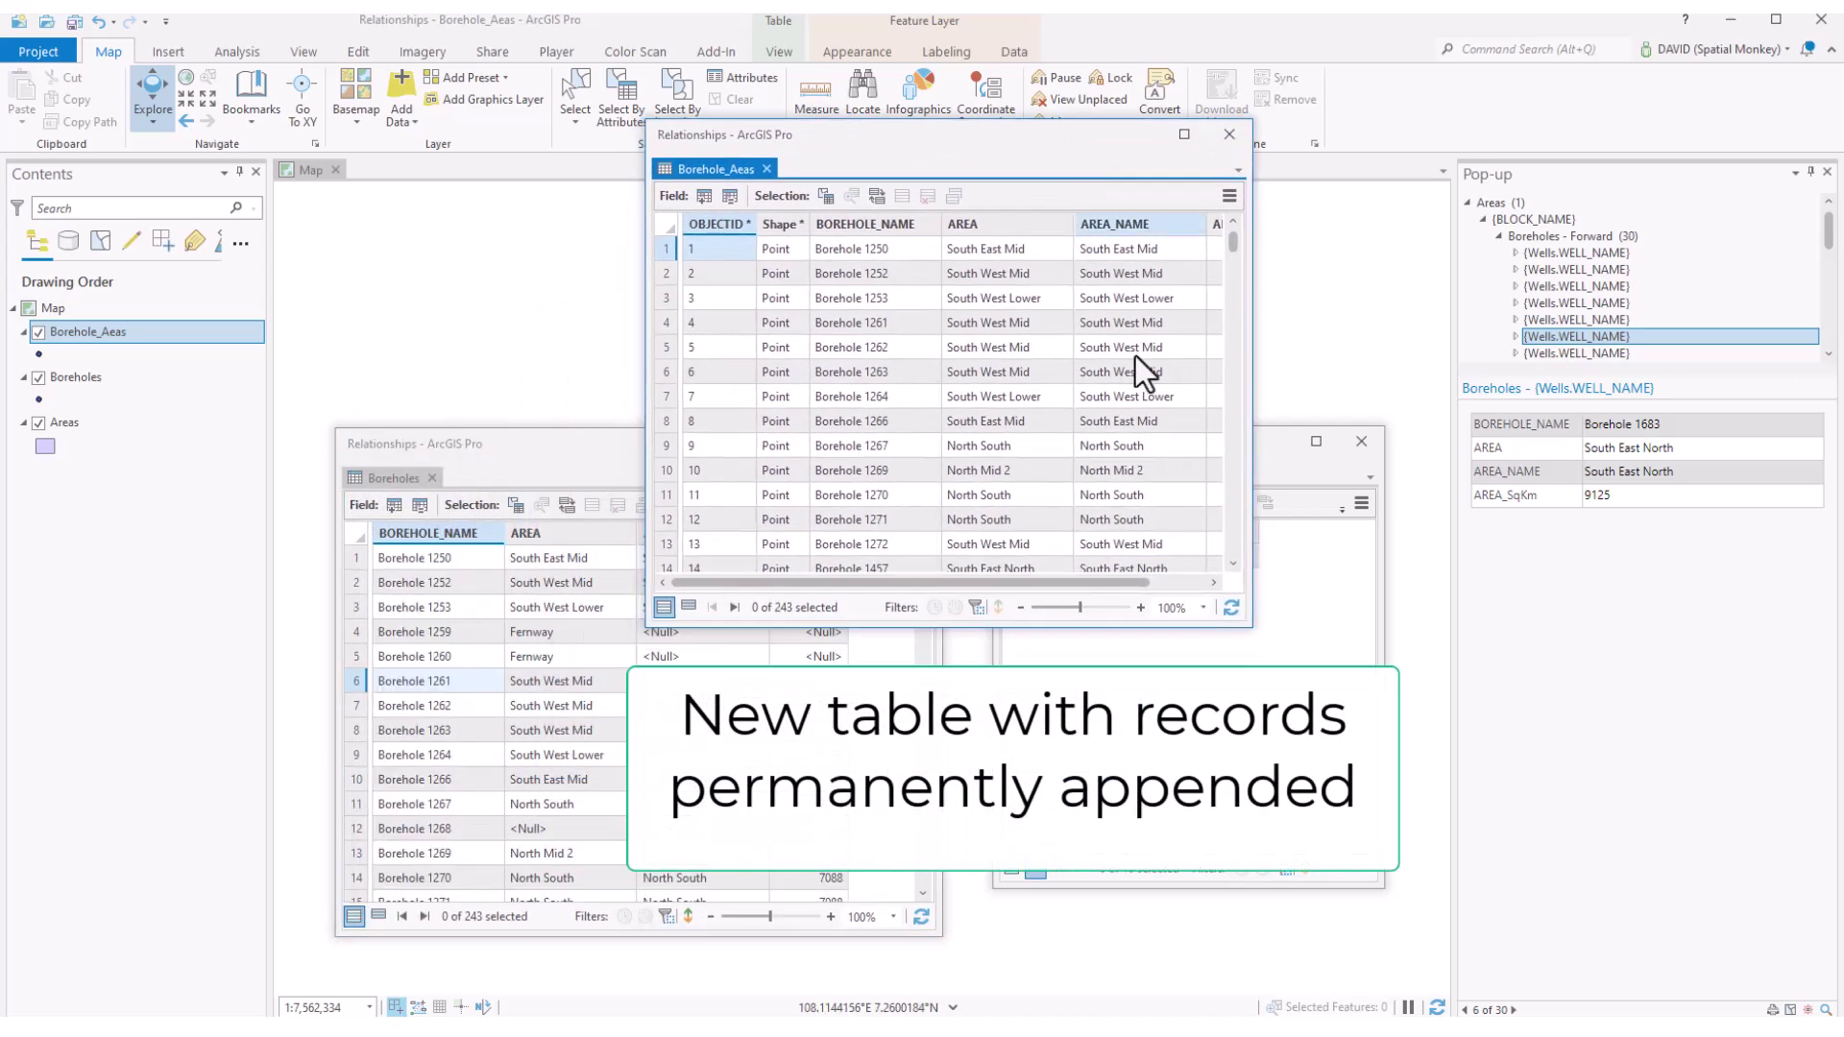
drag(1243, 611, 1373, 663)
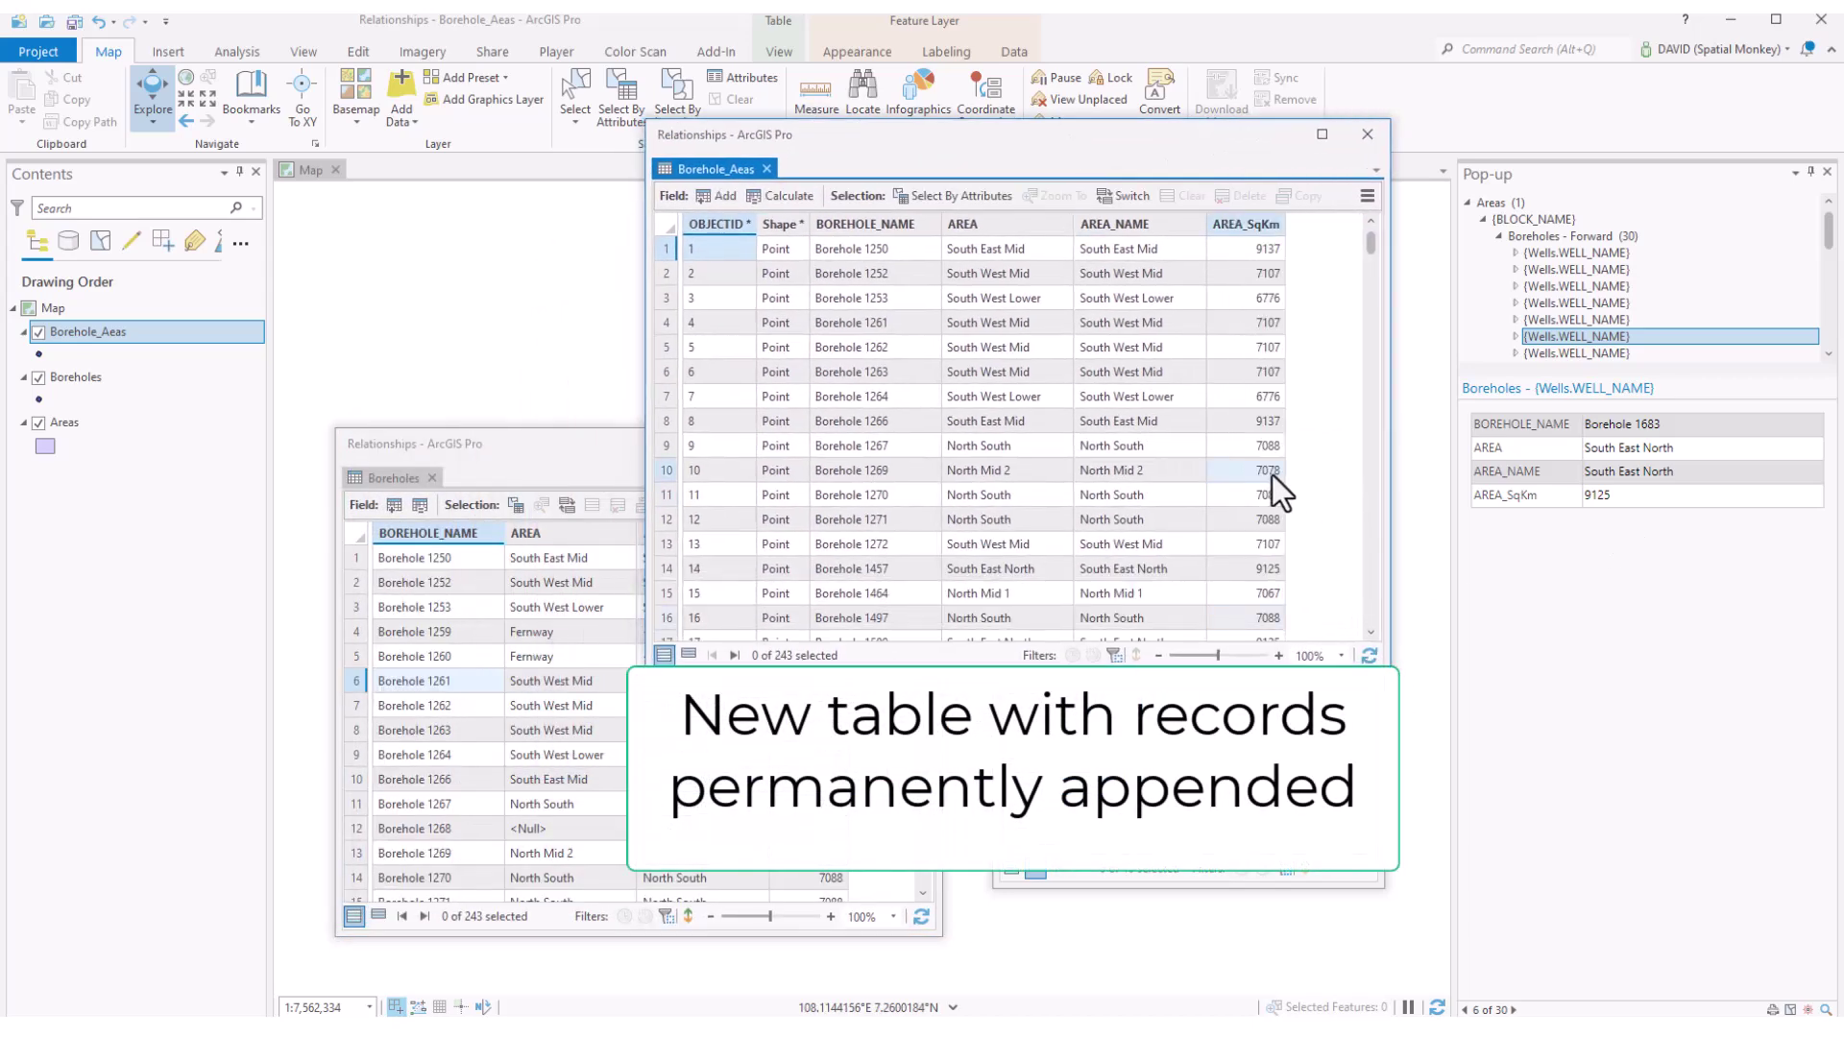
click(1369, 140)
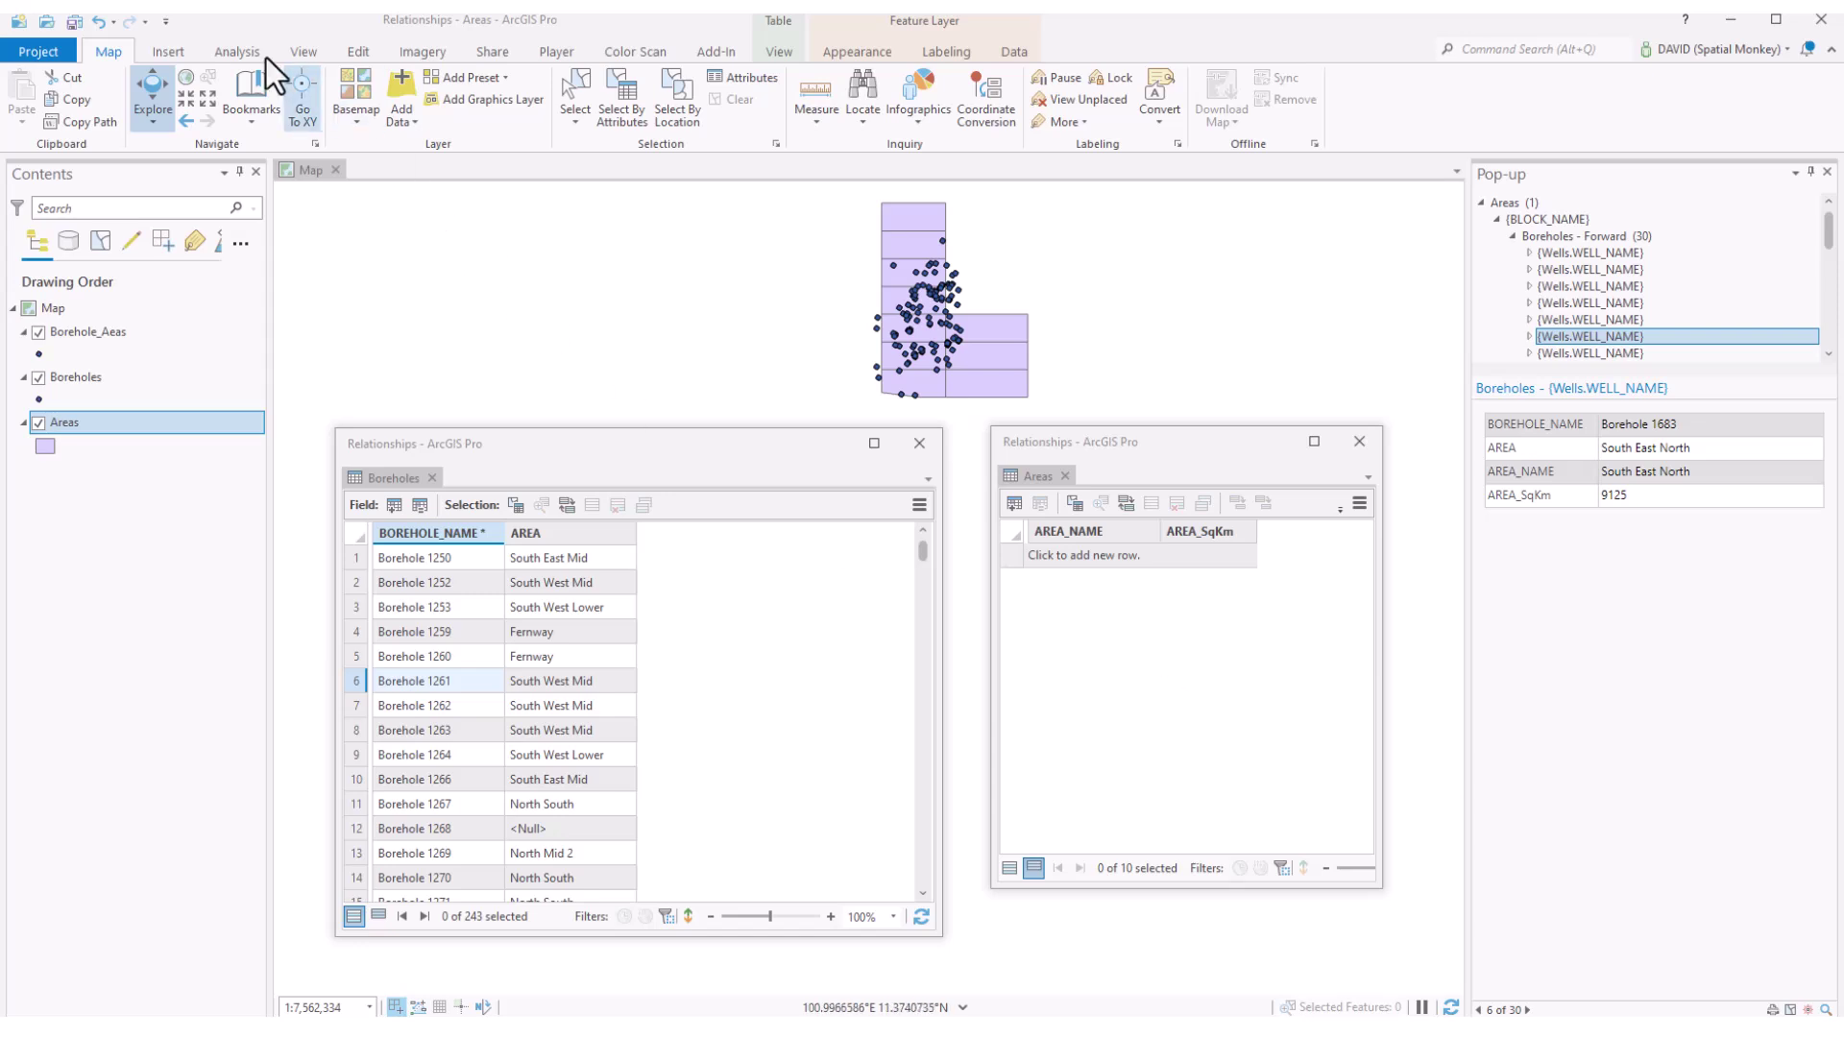
Step: Start a new Relationship Class in Relationships.gdb from the Catalog pane and show all 10 Areas records
click(302, 54)
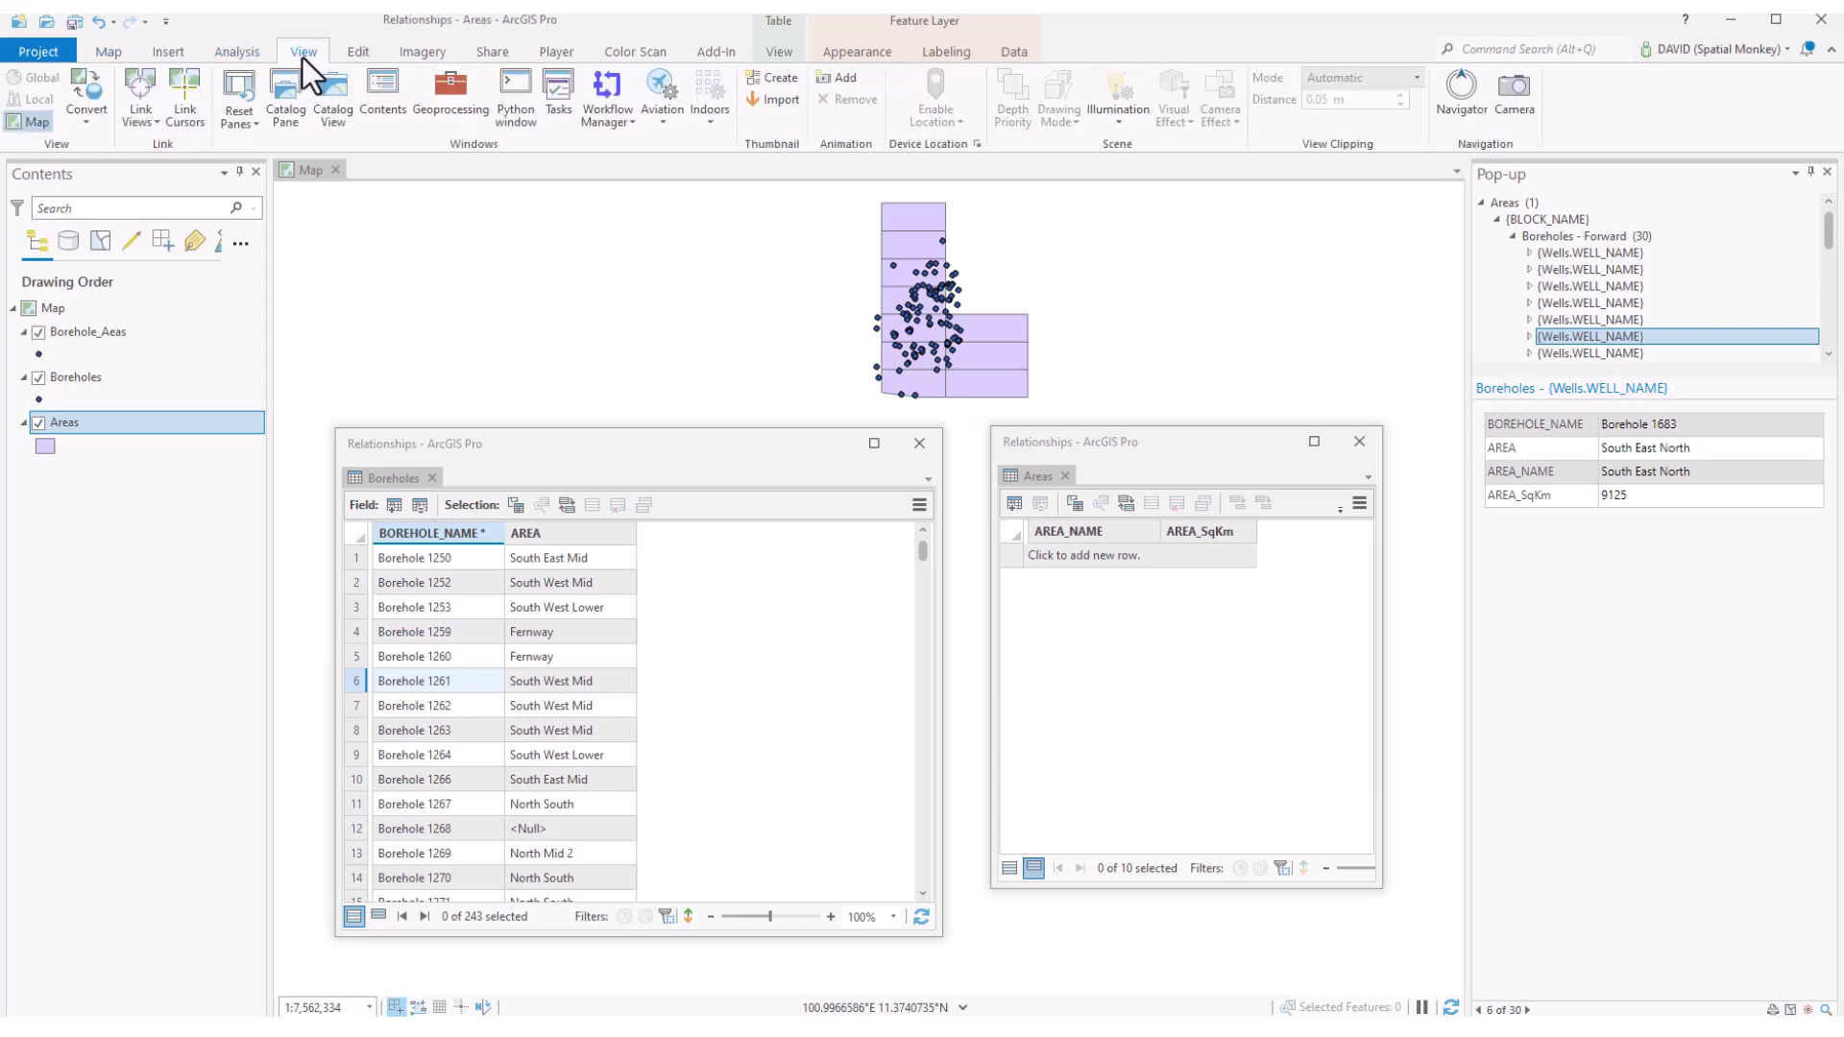
click(280, 107)
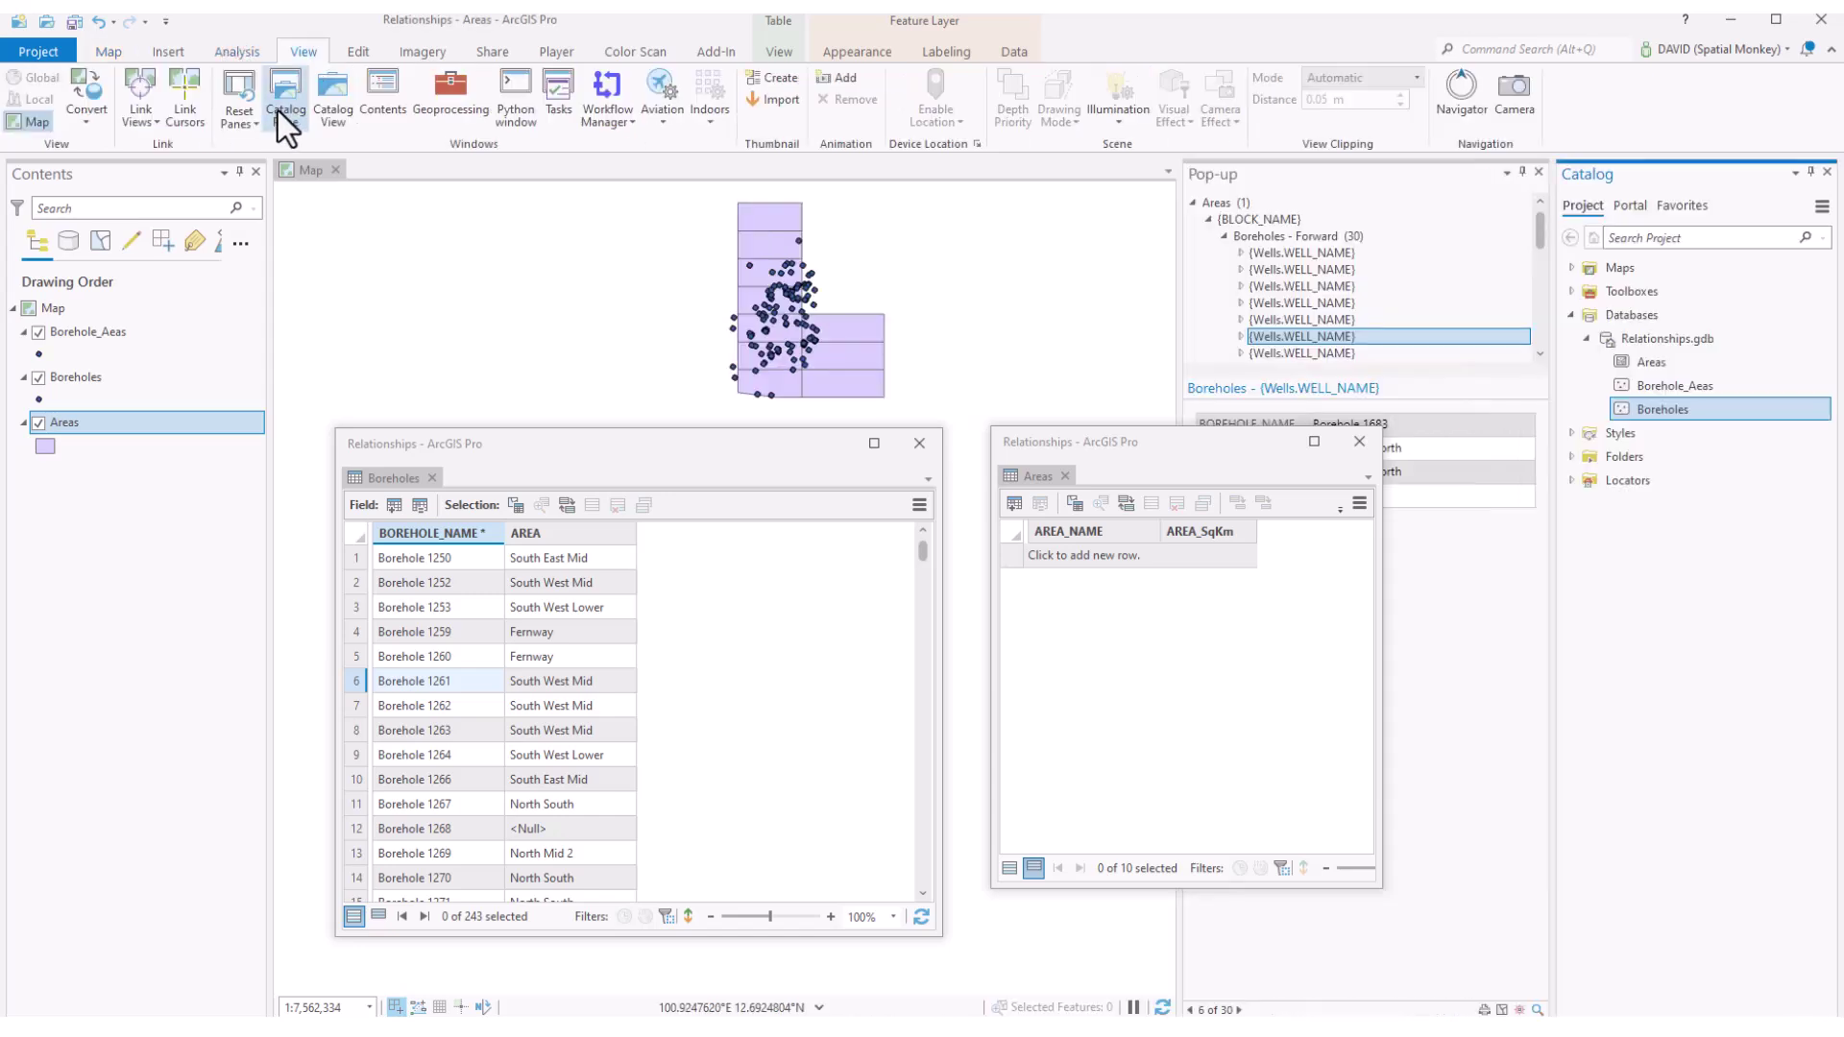
click(1661, 340)
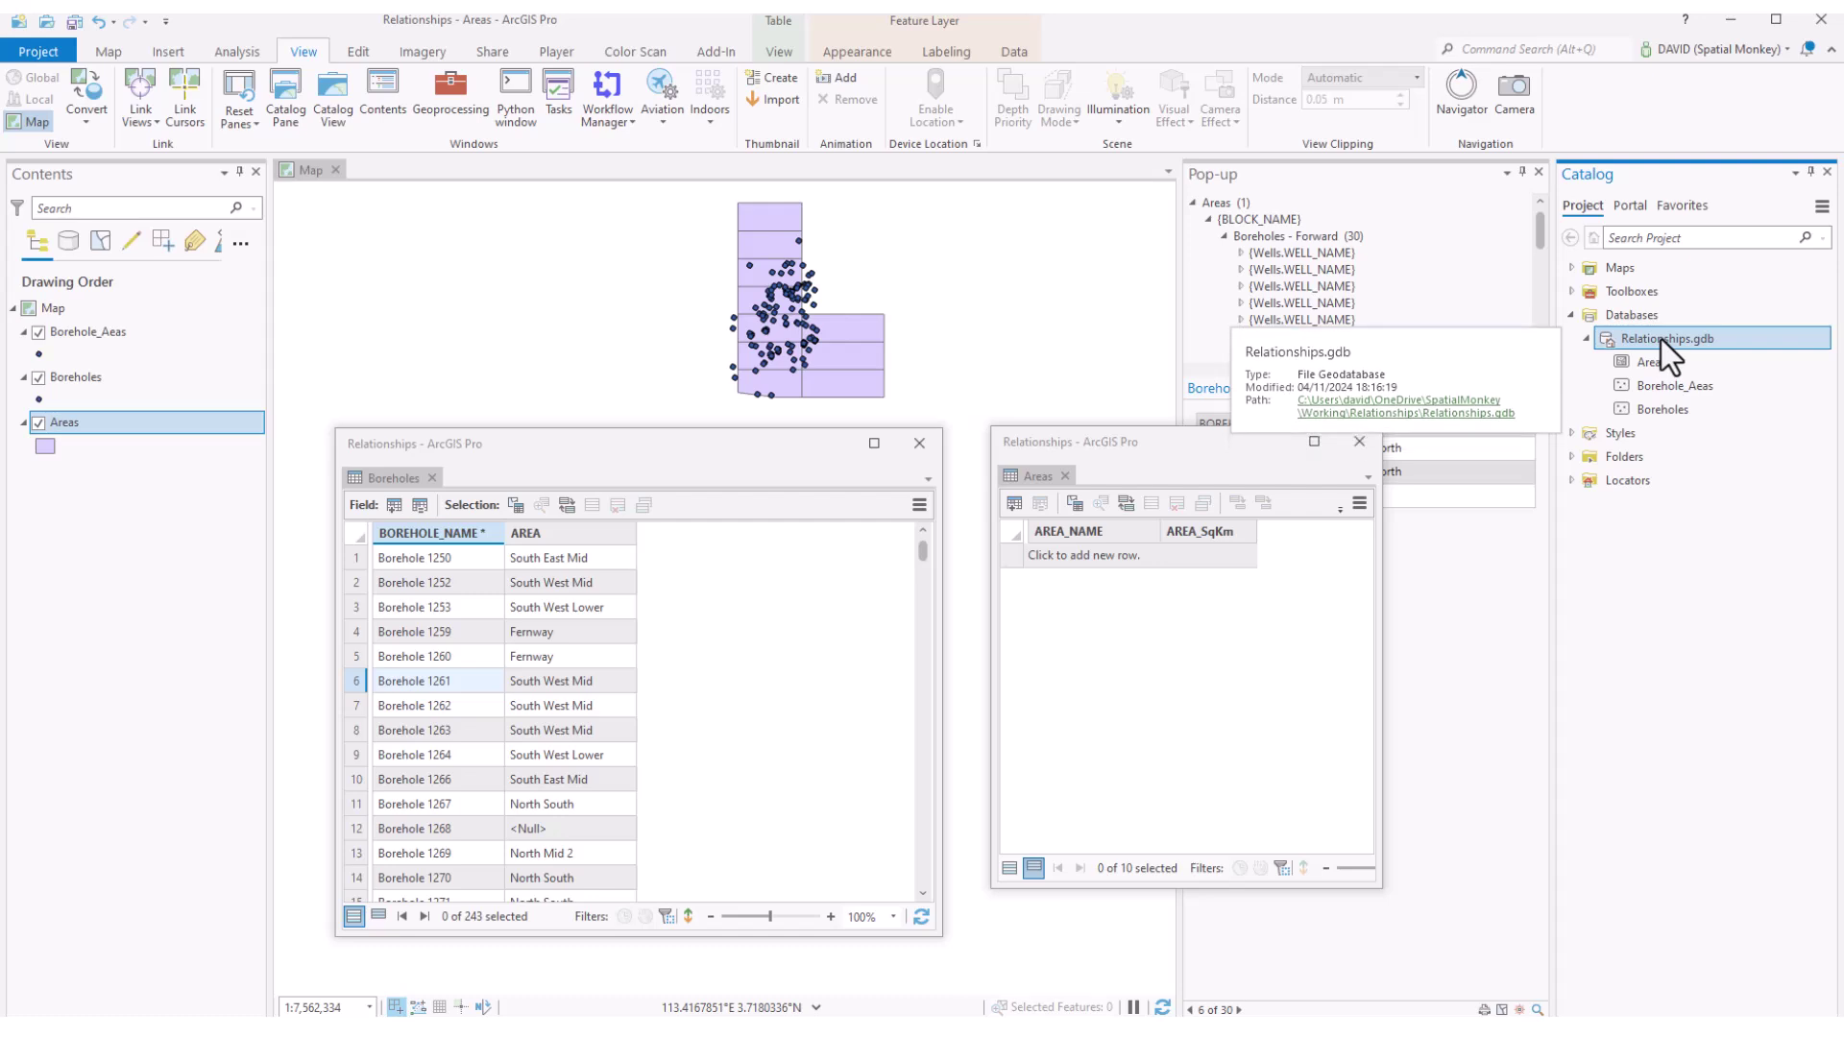
right_click(1662, 338)
mouse_move(1694, 156)
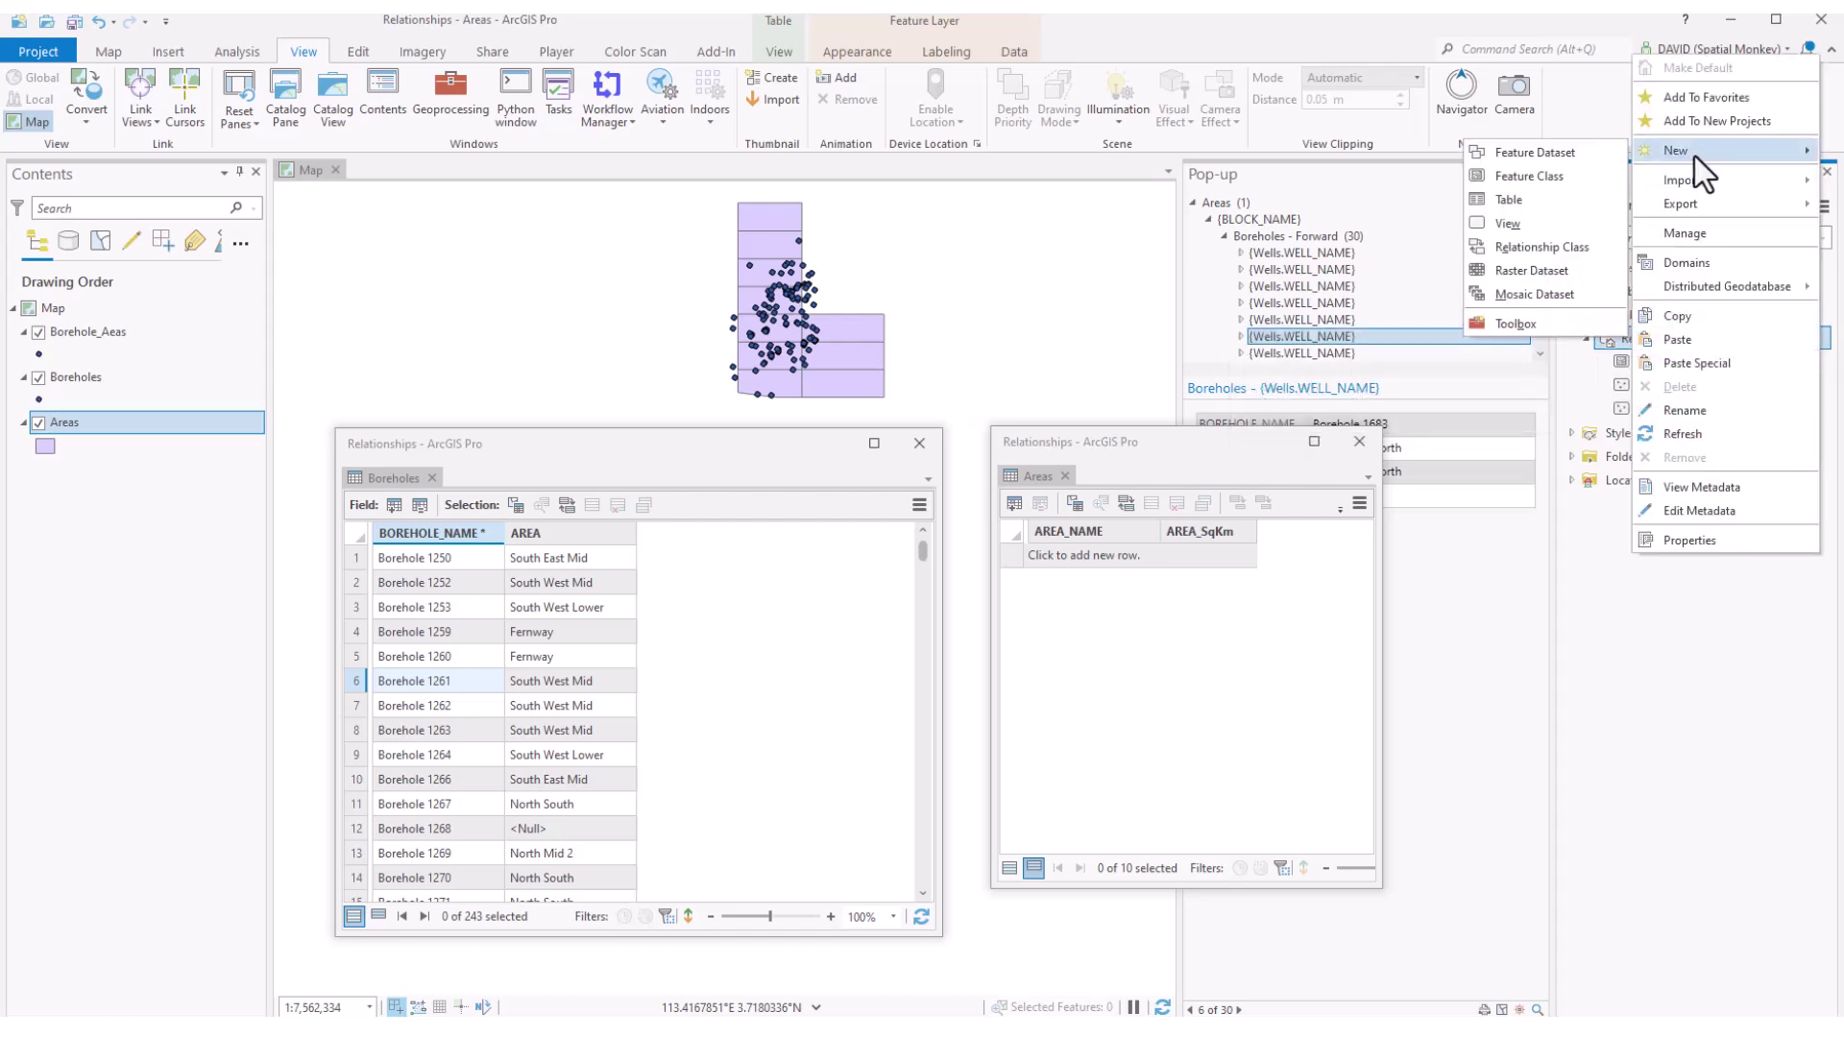
click(1540, 247)
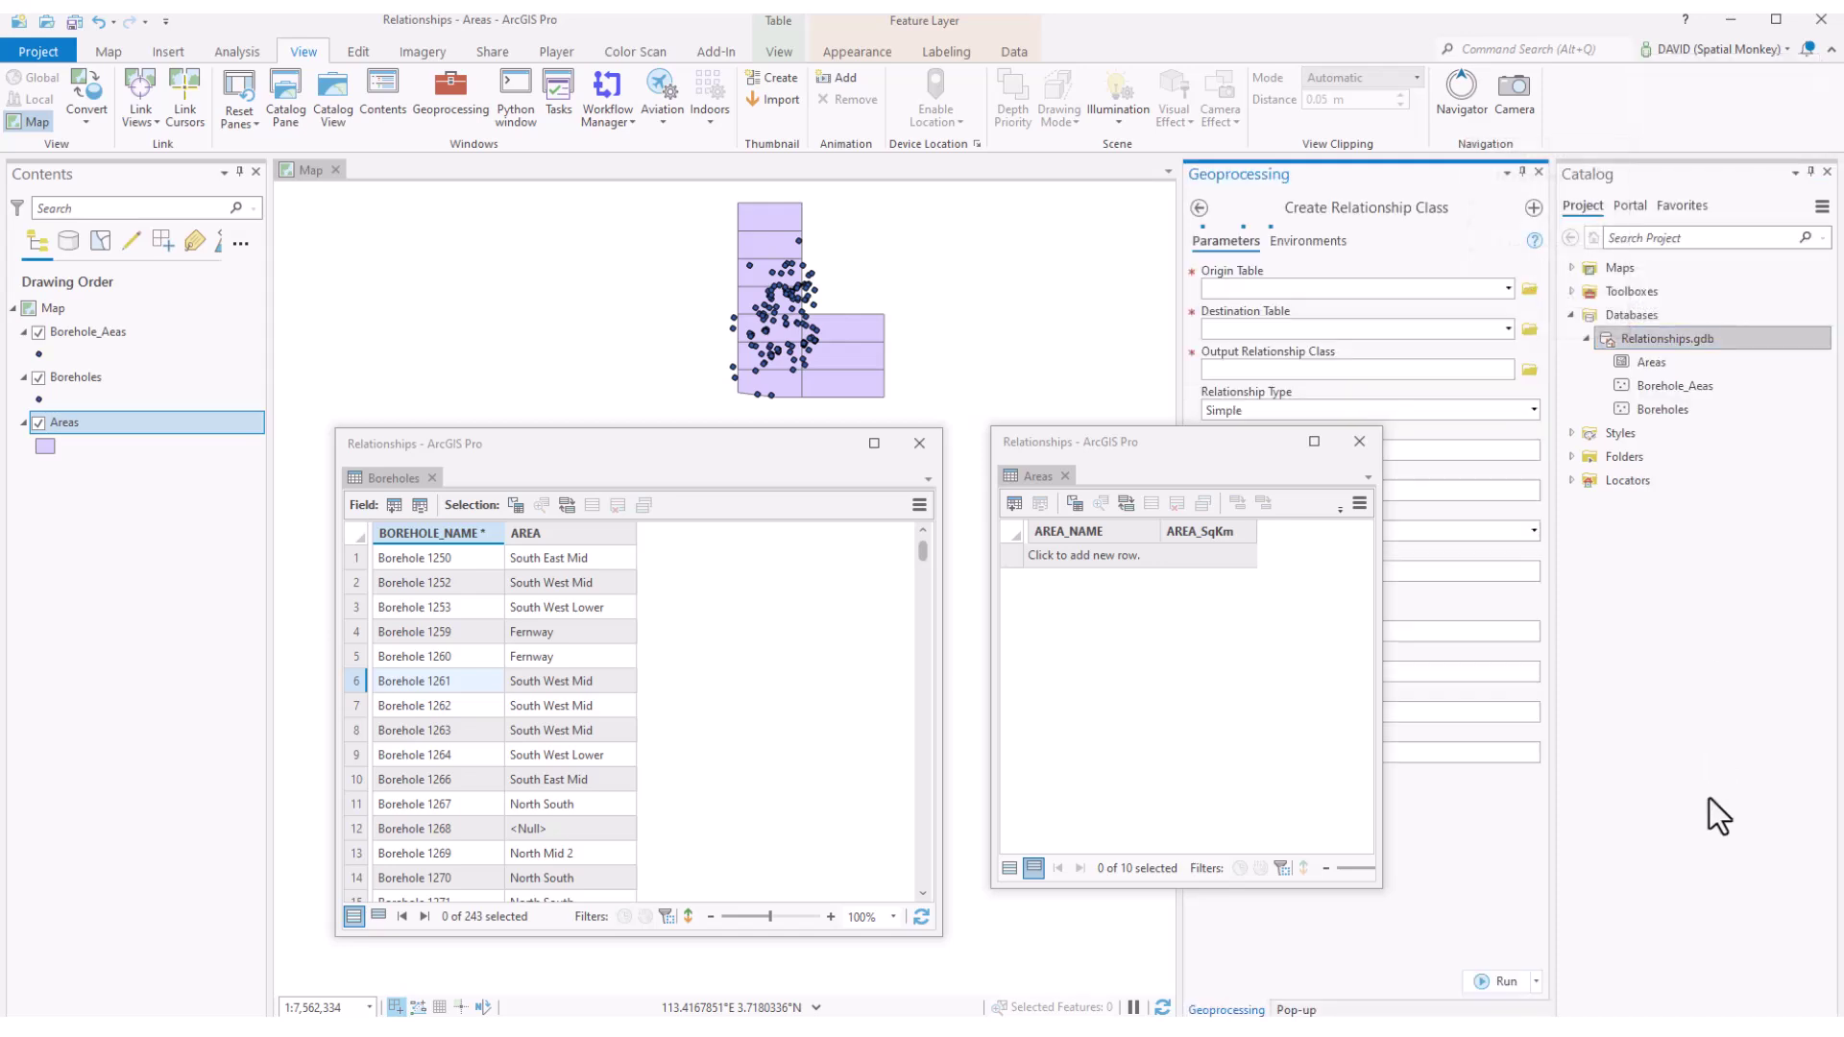
drag(1162, 440, 912, 553)
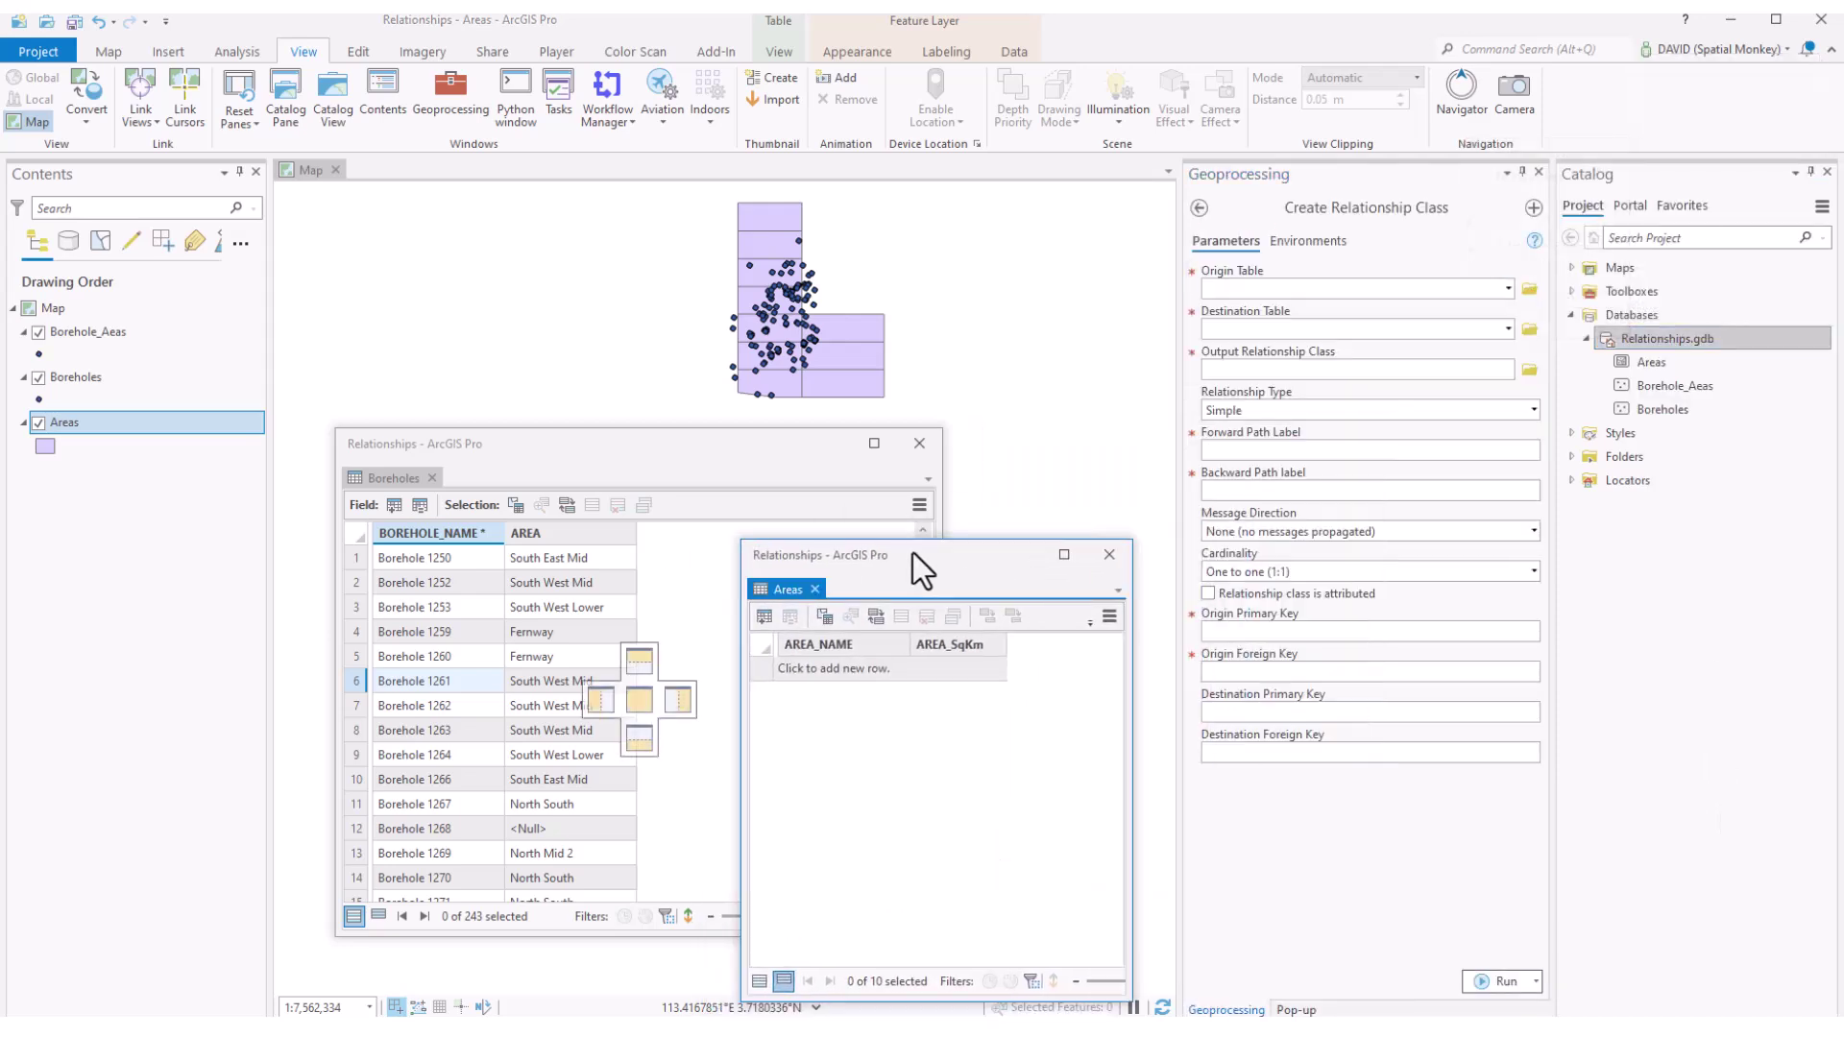
click(759, 981)
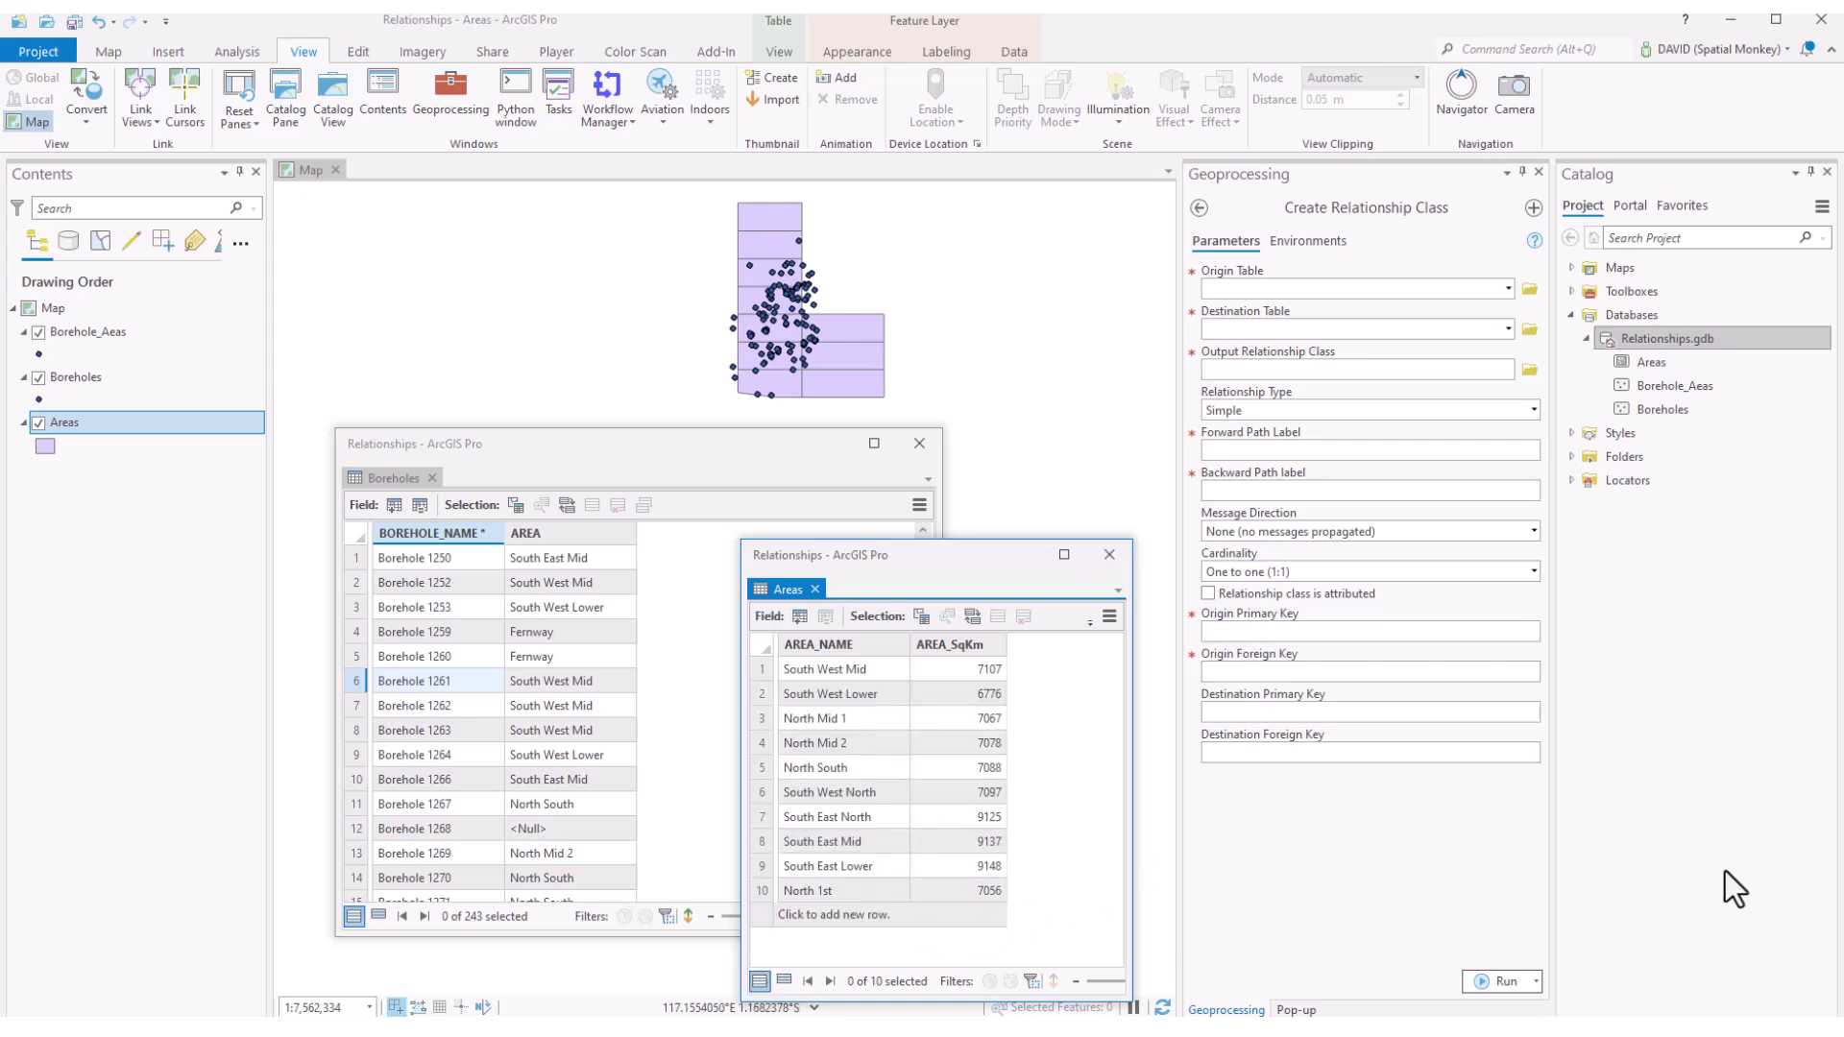
Step: Set Areas as the origin table and Boreholes as the destination, keeping the Simple relationship type
click(1507, 288)
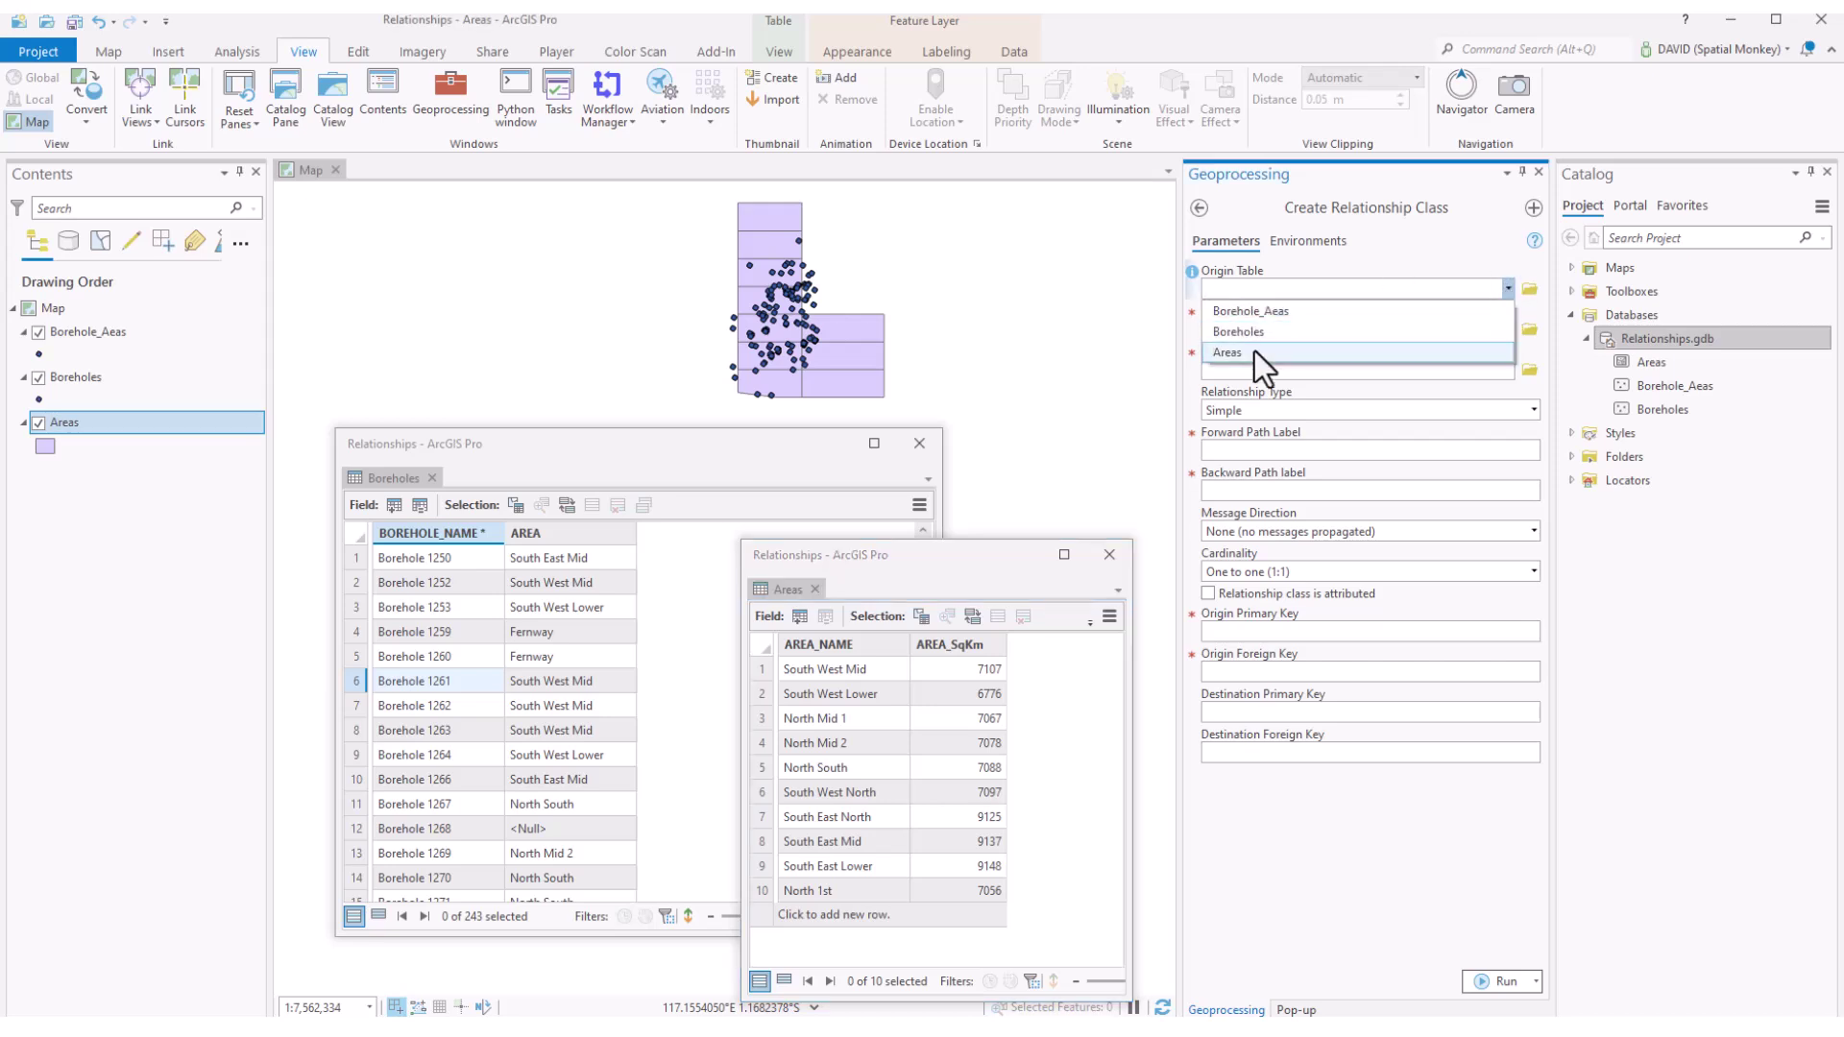
click(1248, 355)
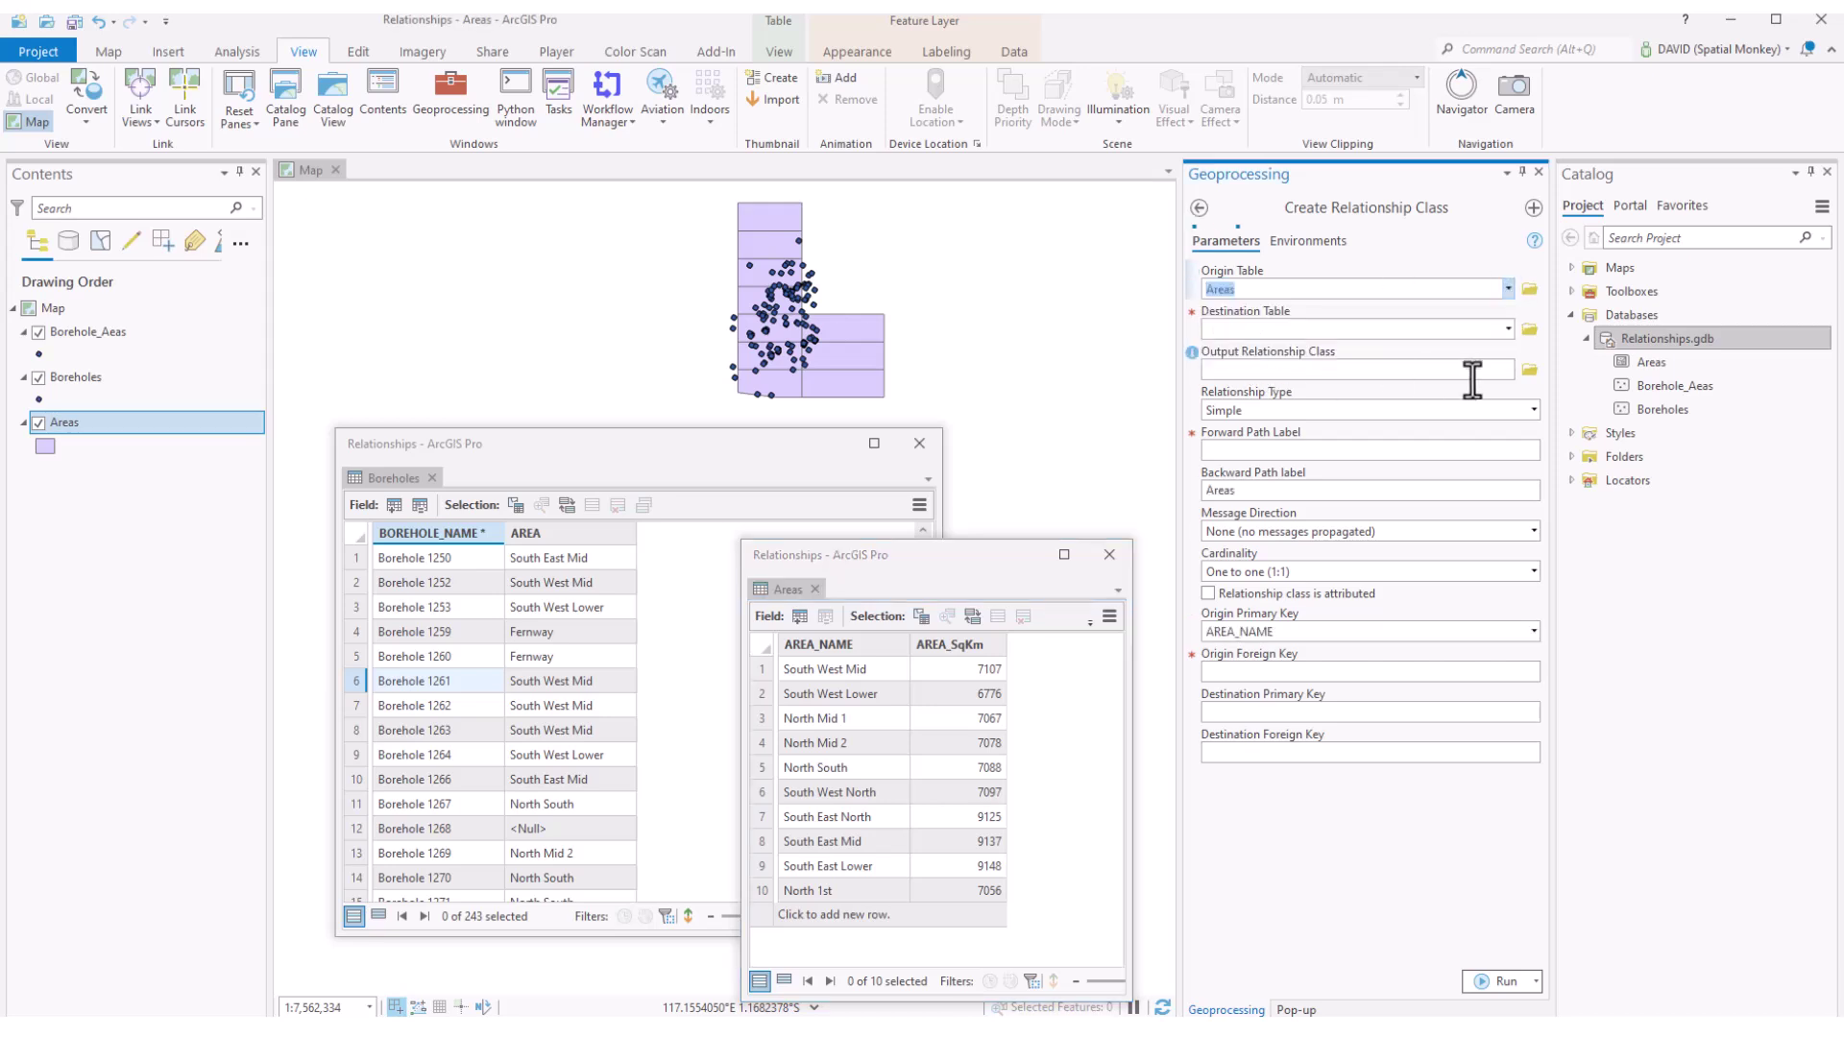
click(1510, 331)
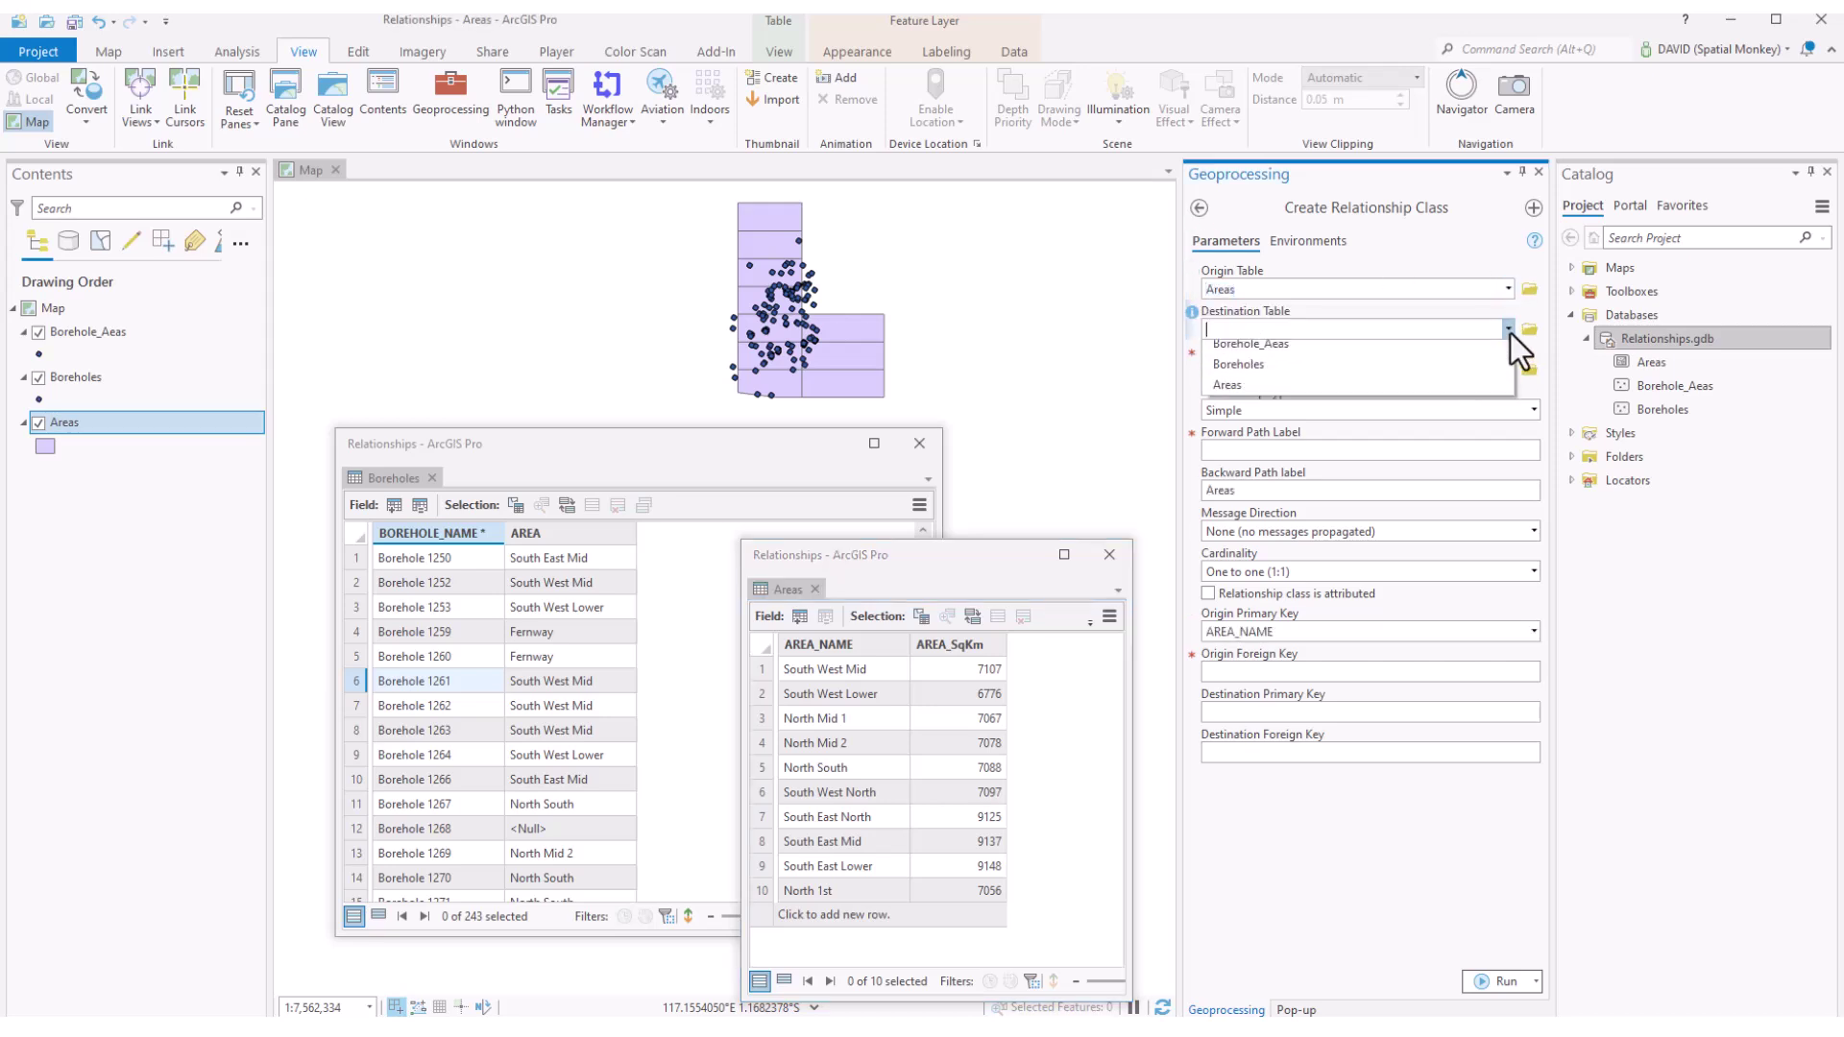
click(1231, 372)
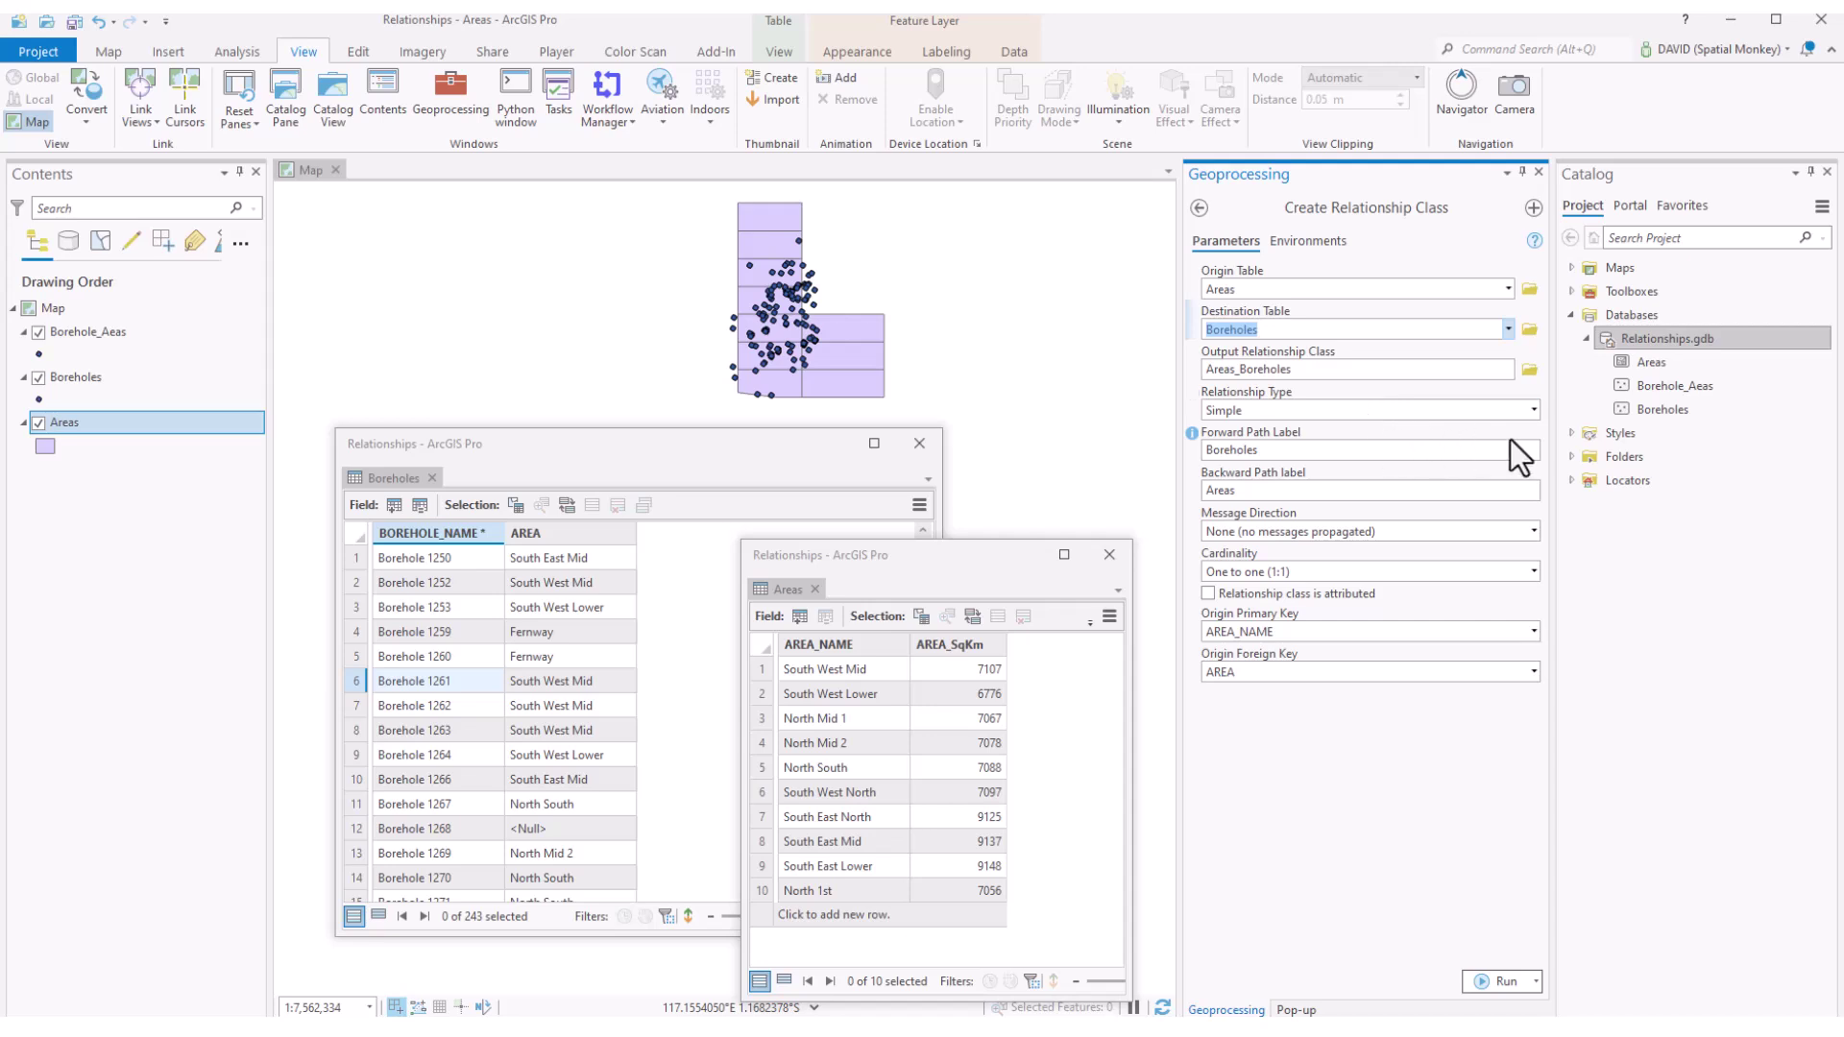
click(1534, 415)
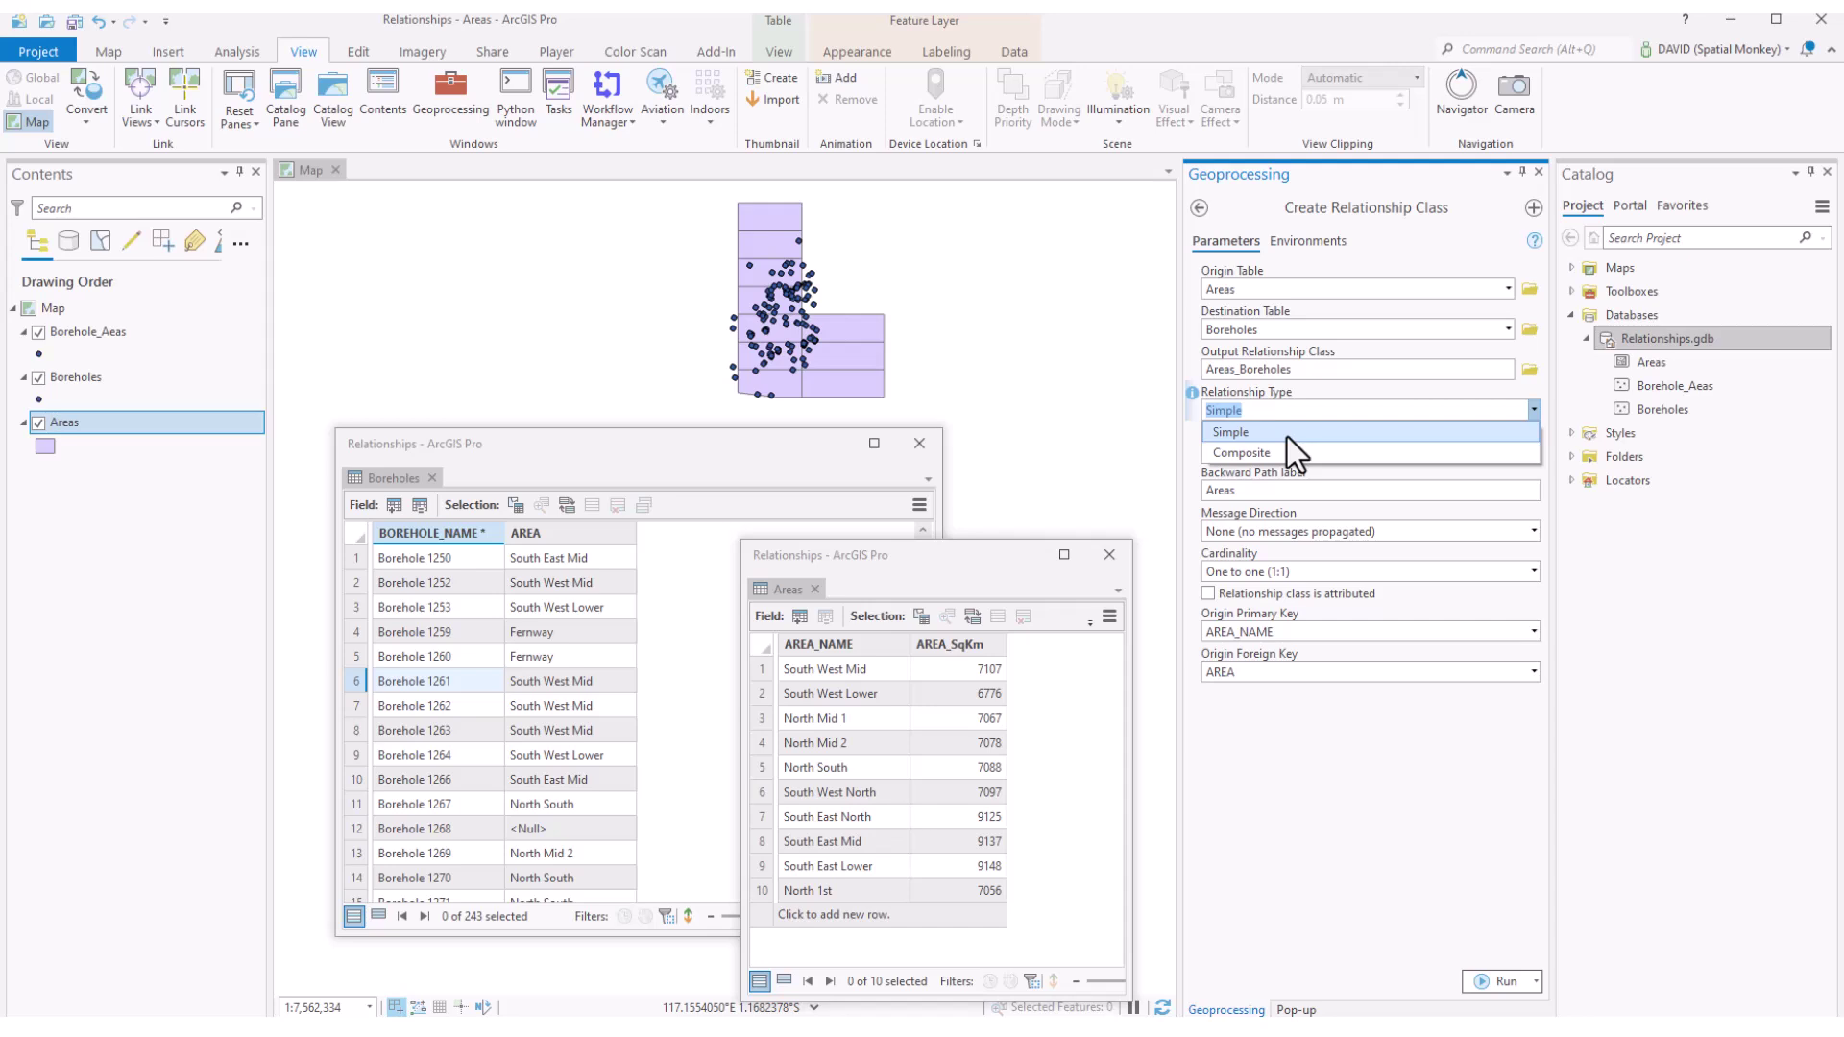
click(1287, 434)
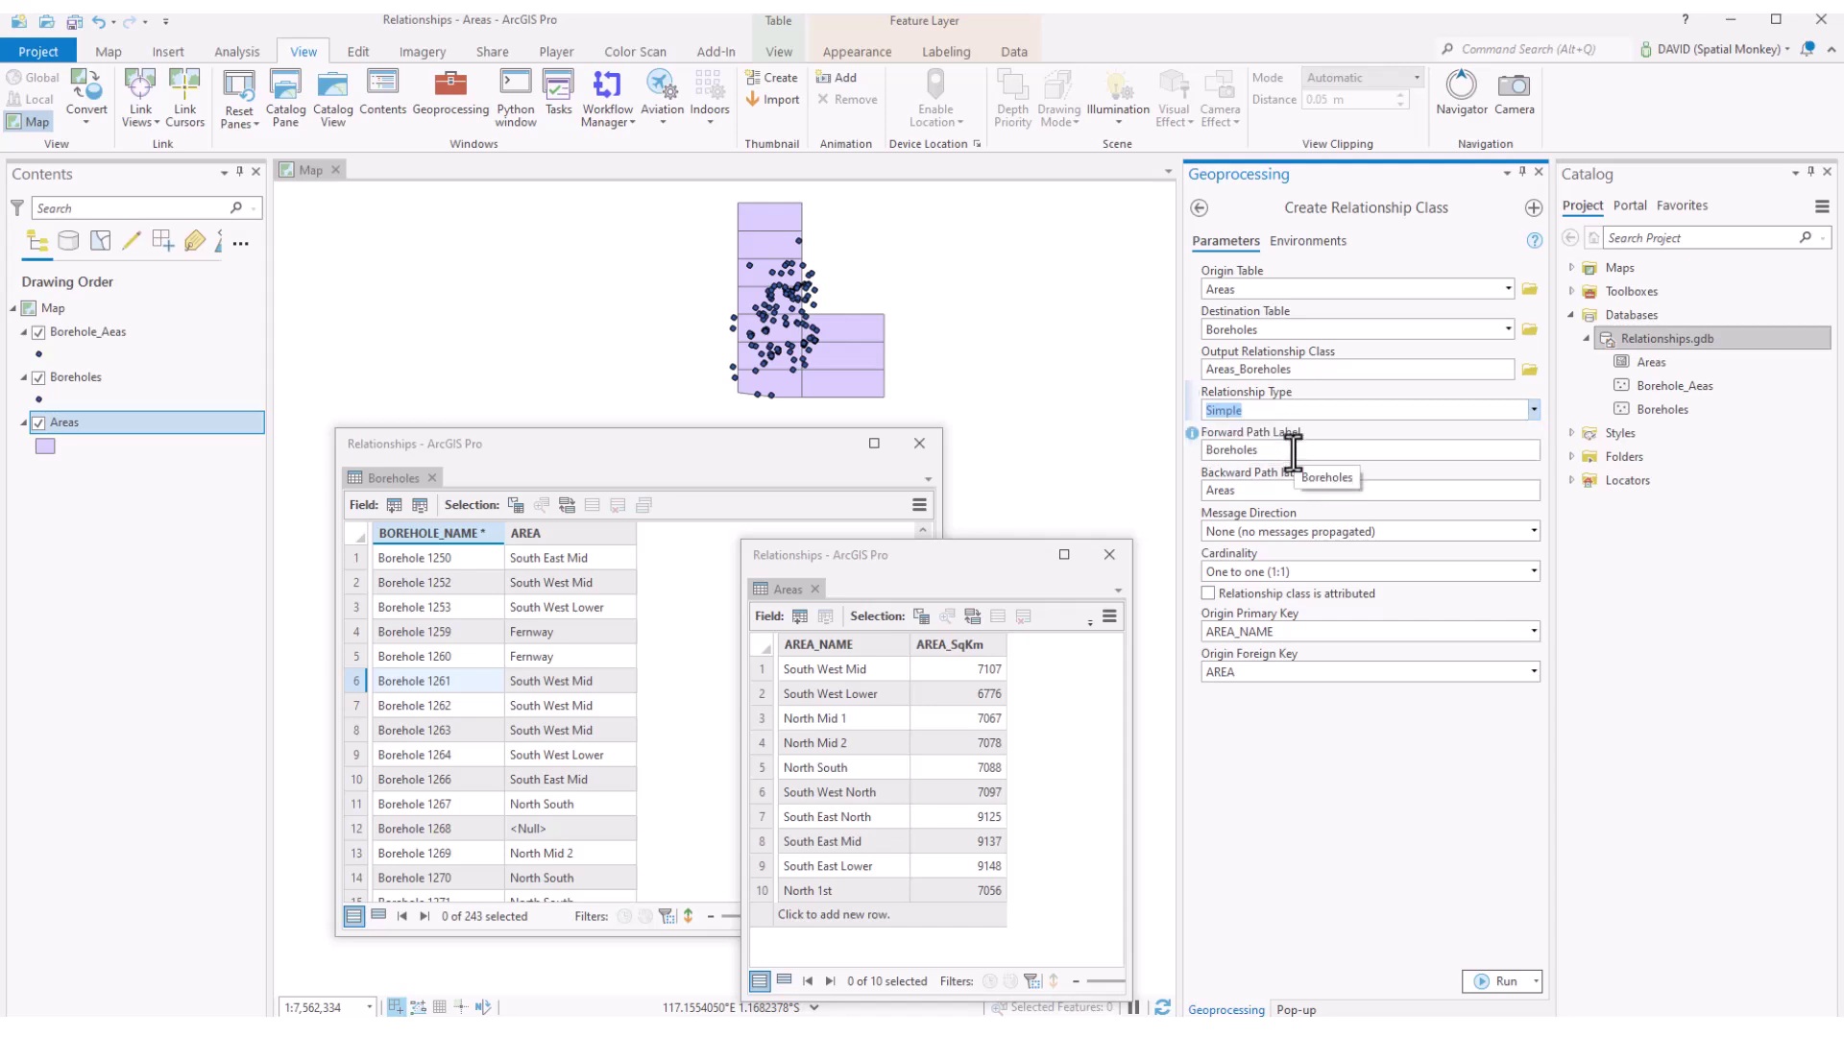
Step: Append _related to the forward path label, making it Boreholes_related, and begin editing the backward label
click(1293, 449)
text(_related)
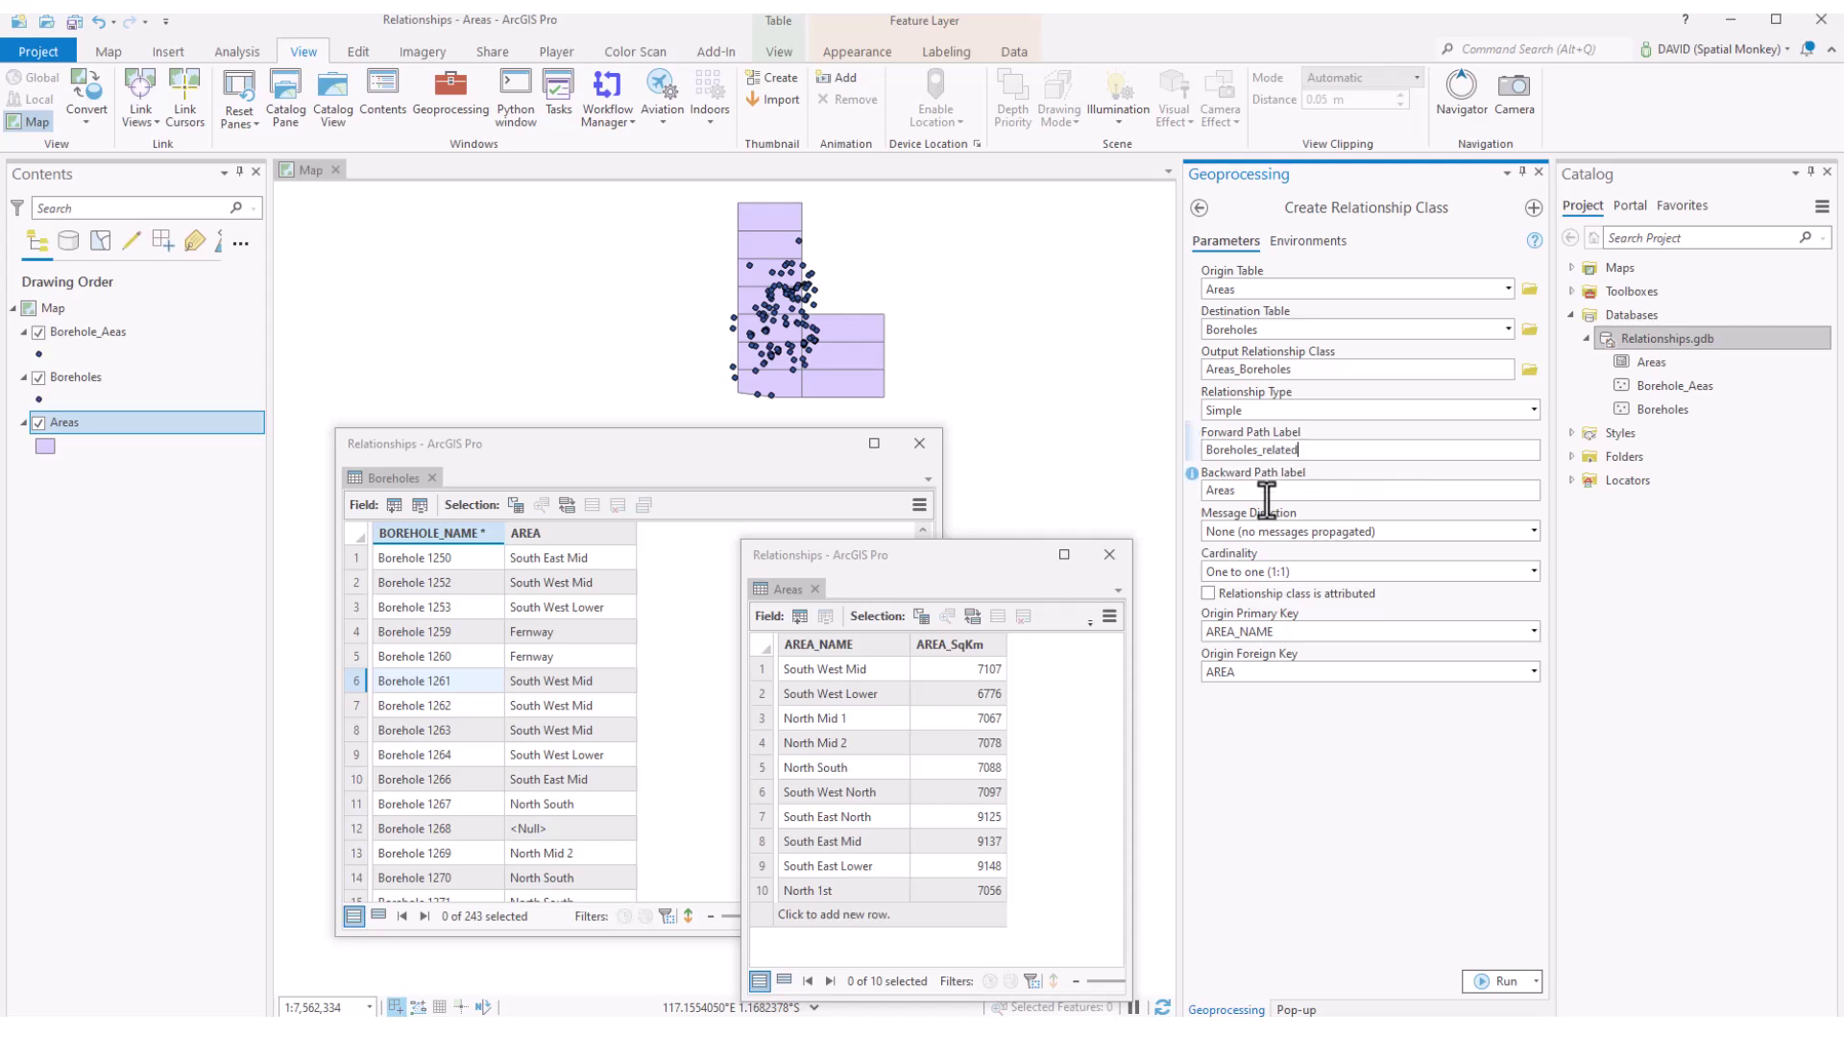
click(1267, 492)
text(_related)
Step: Run Create Relationship Class as One to many (1:M), origin primary key AREA_NAME, foreign key AREA
click(1533, 571)
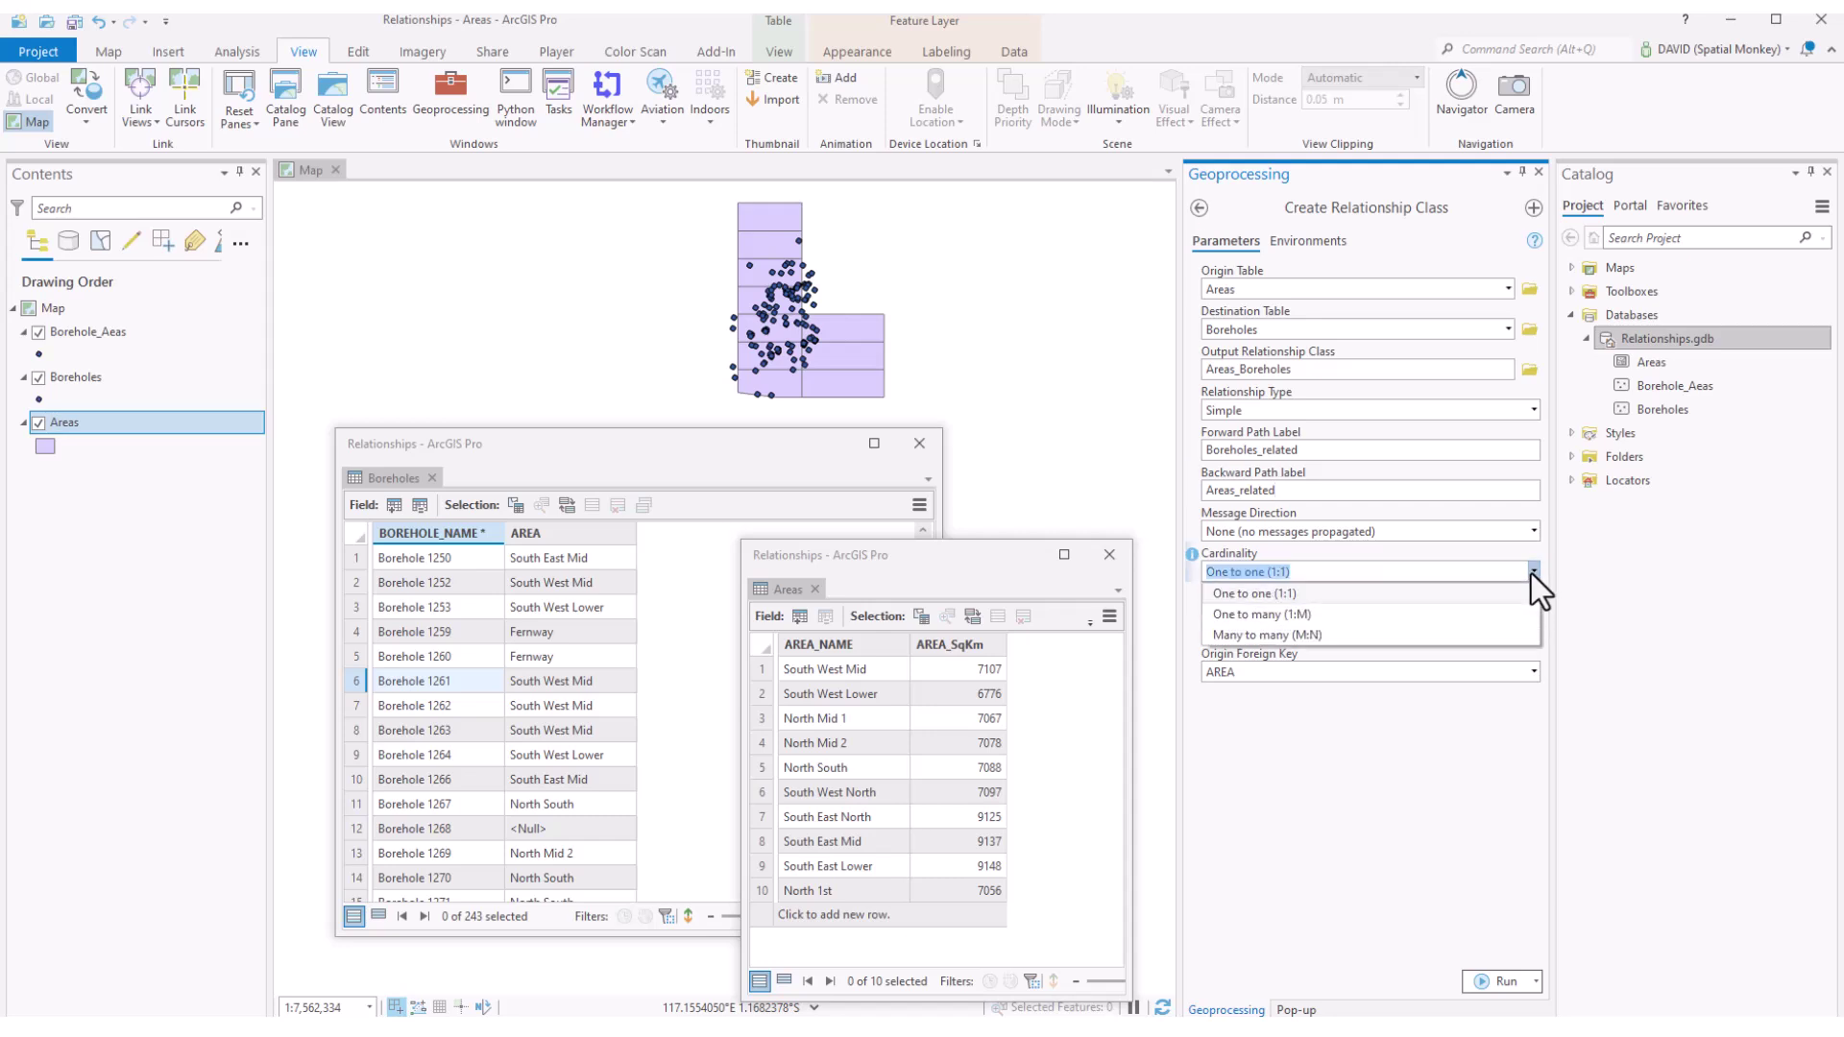
click(1258, 619)
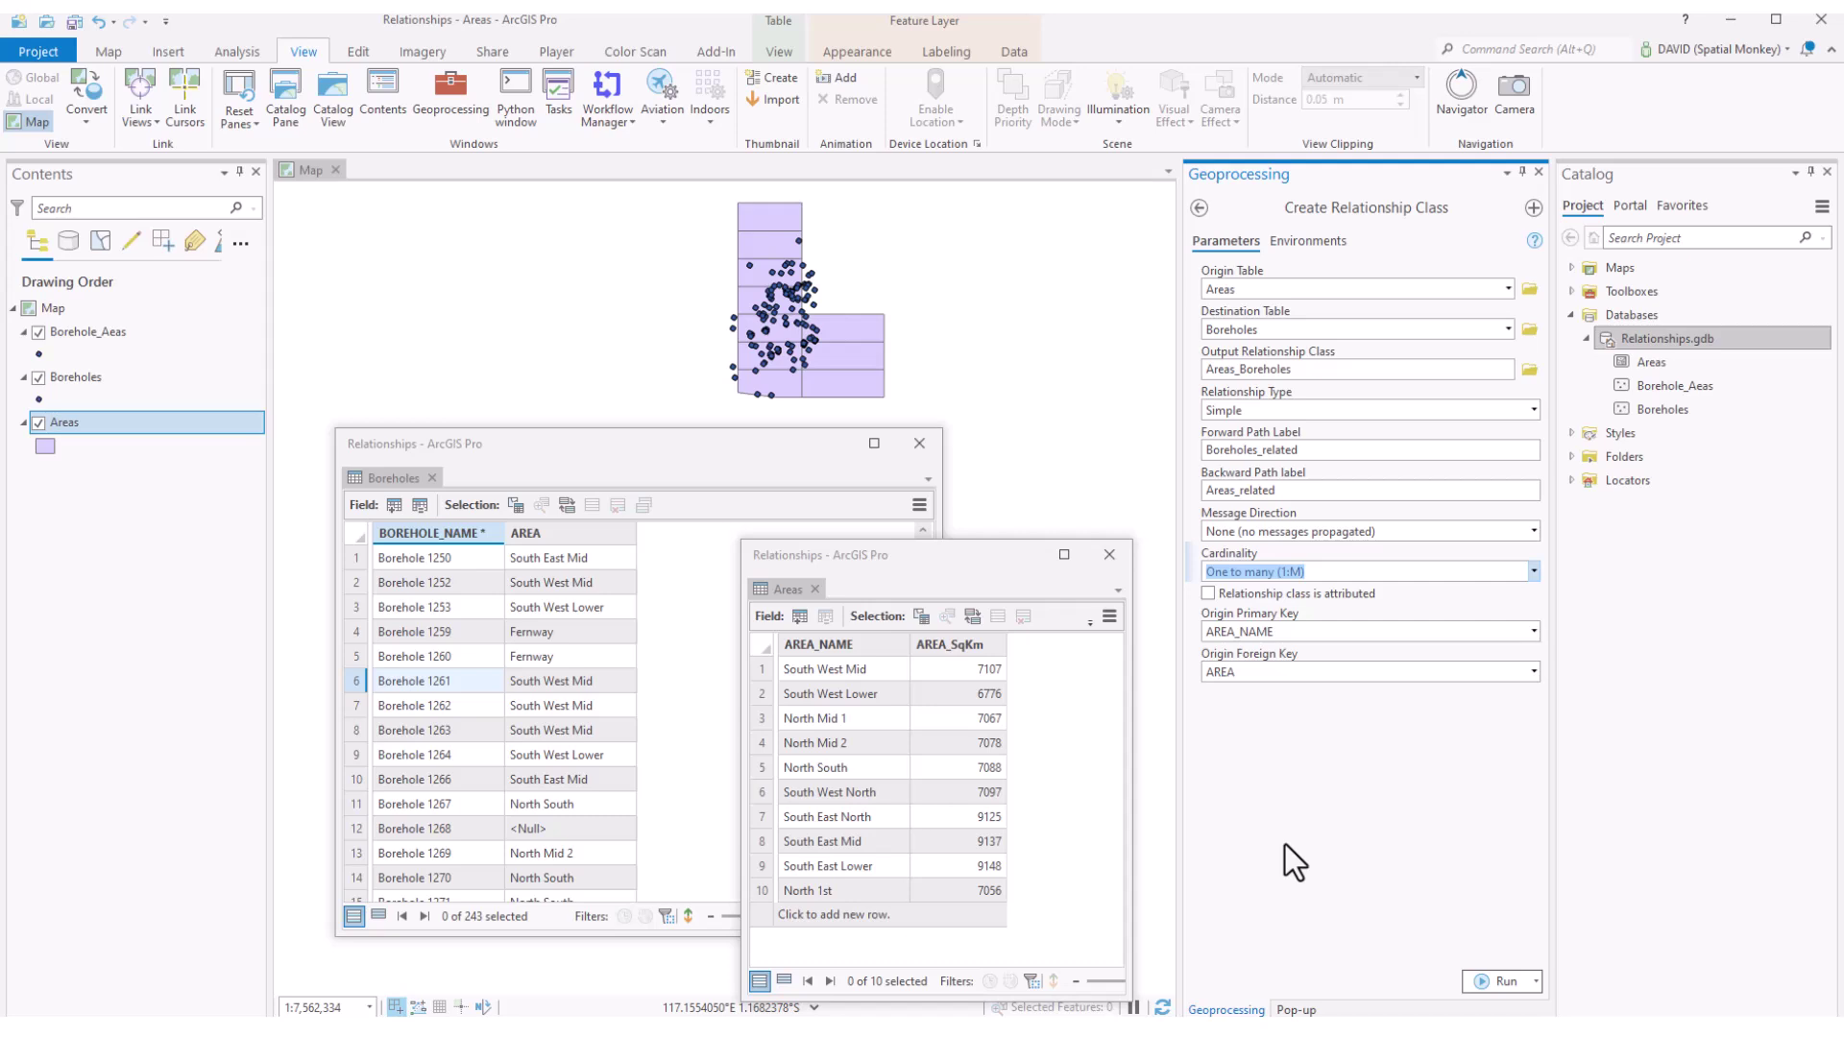
click(1532, 631)
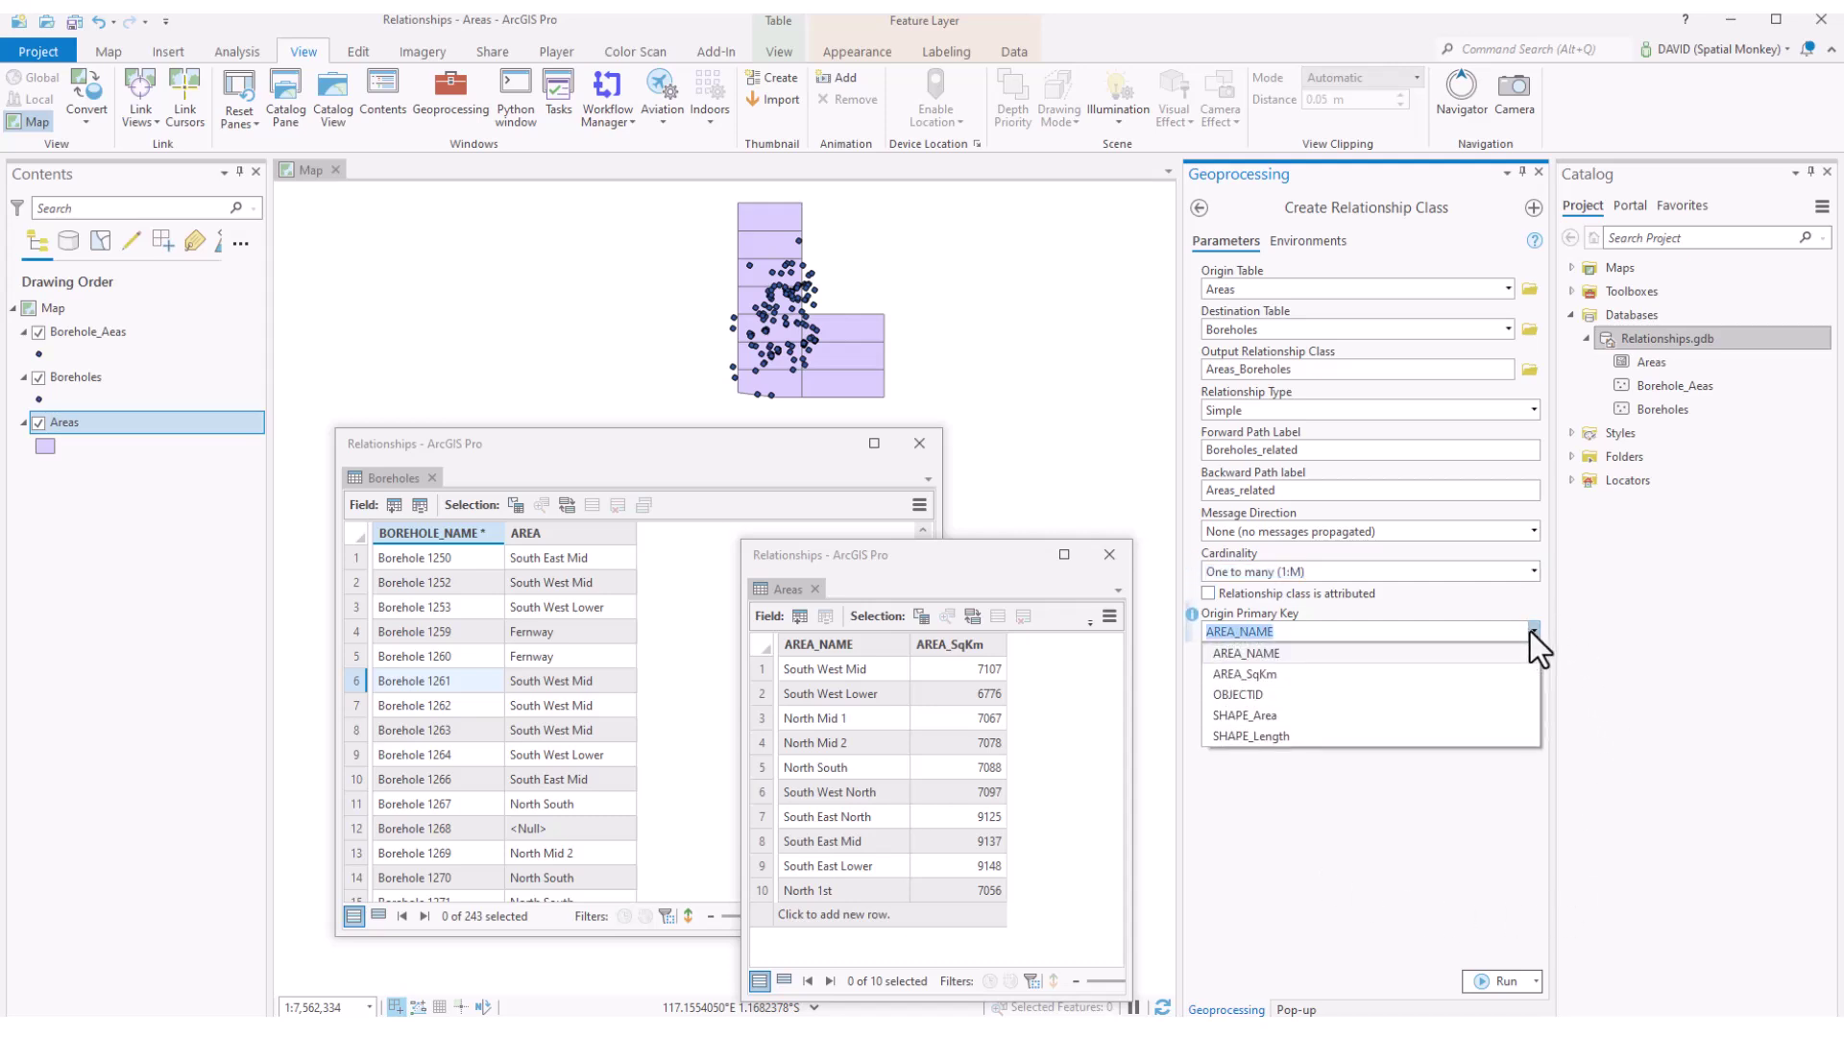
click(1534, 631)
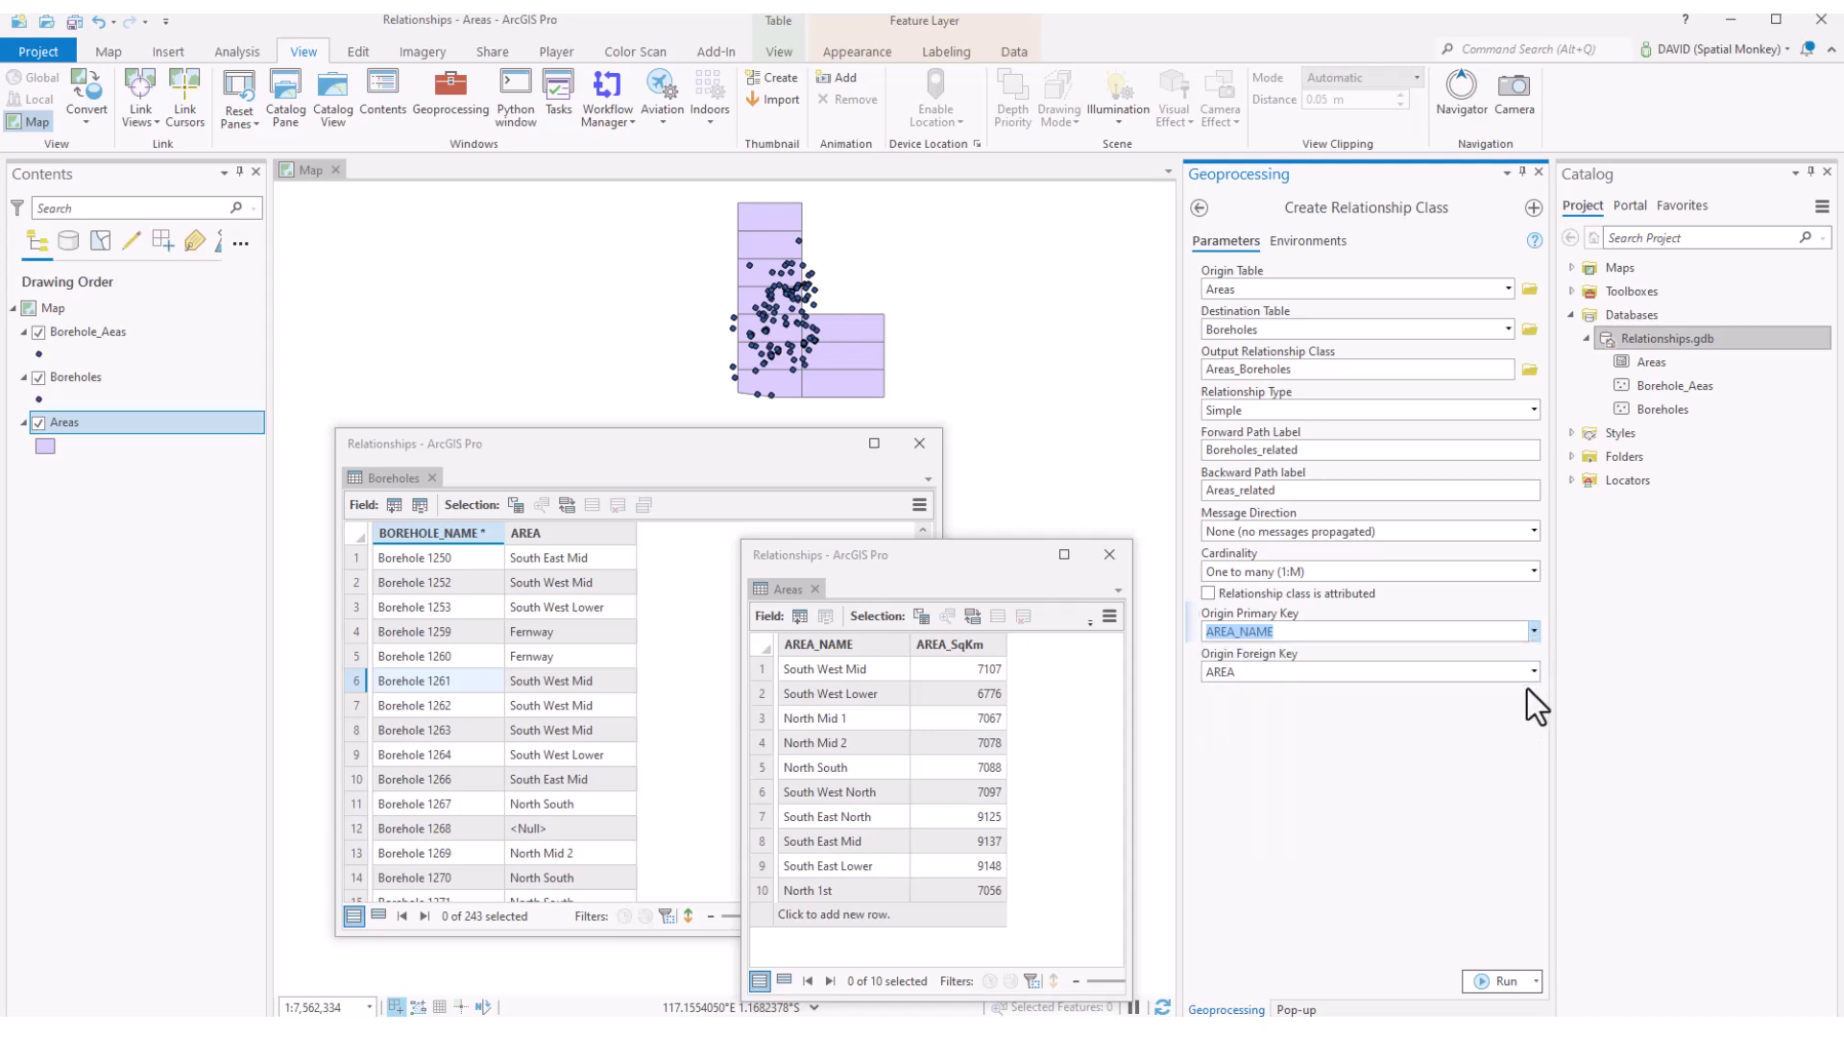
click(1537, 674)
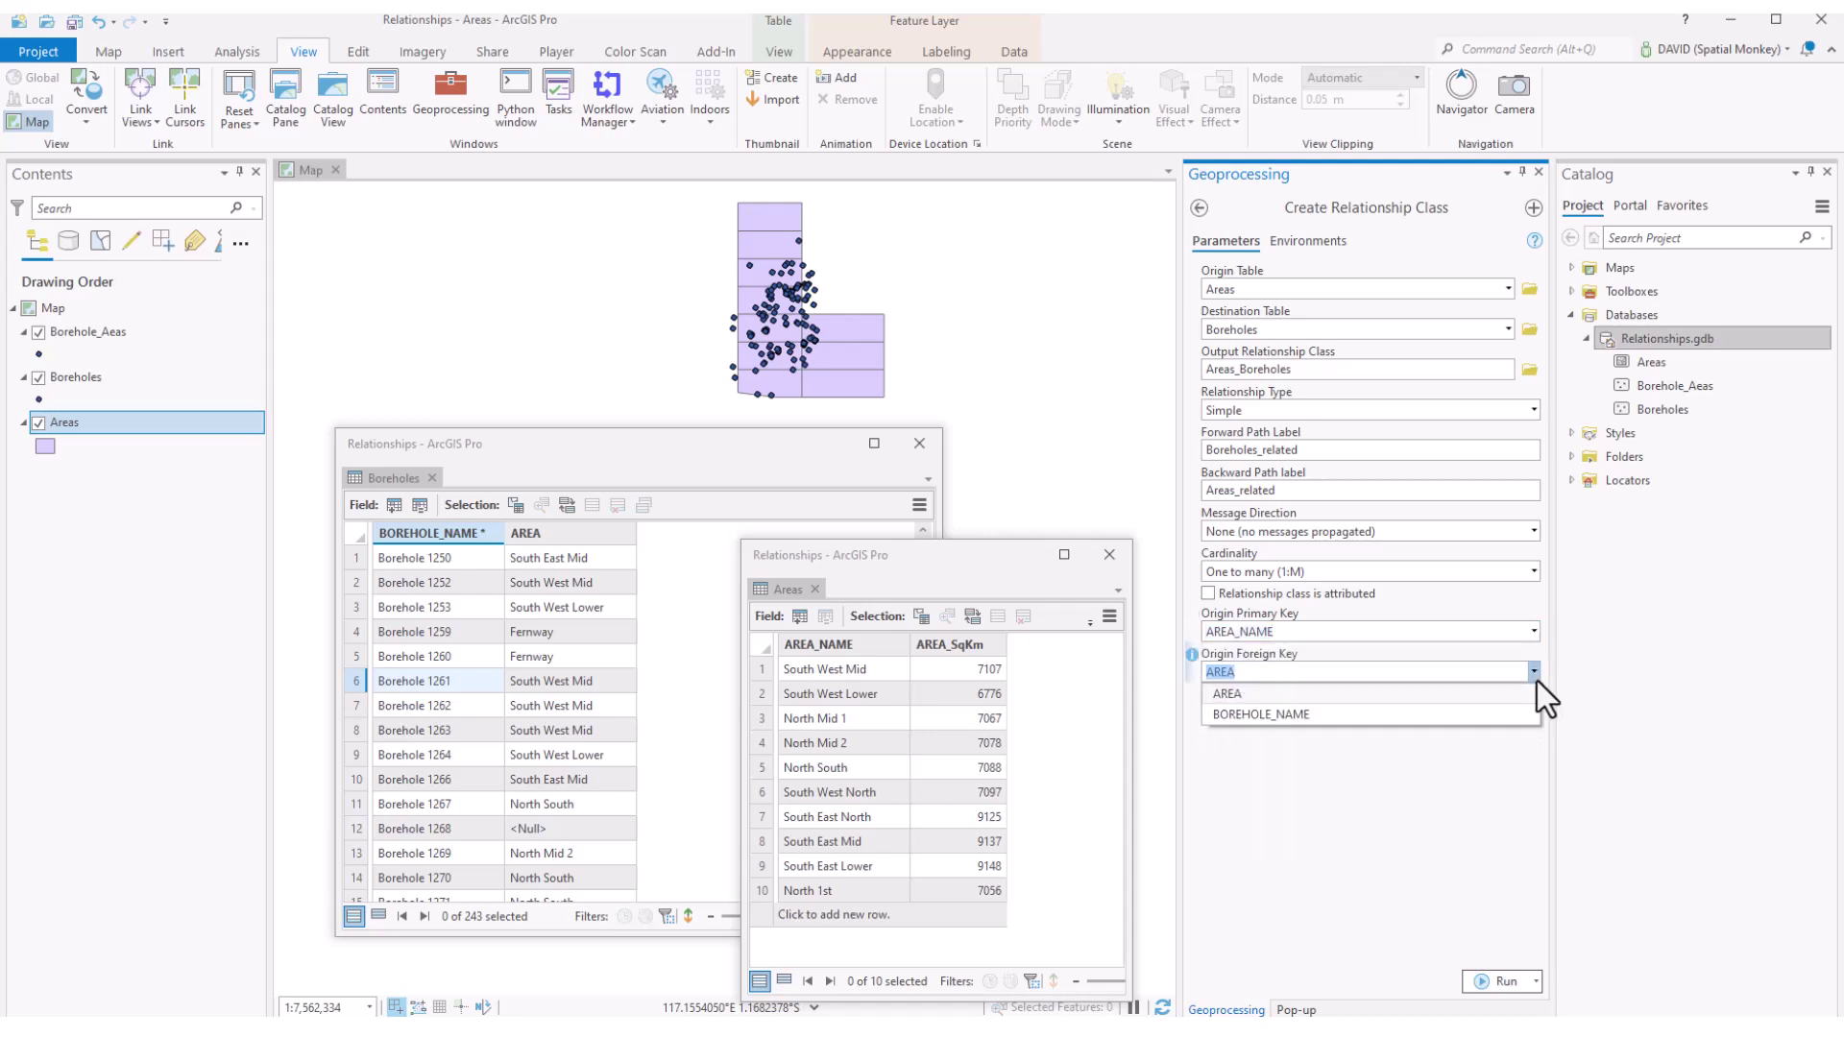
click(1273, 695)
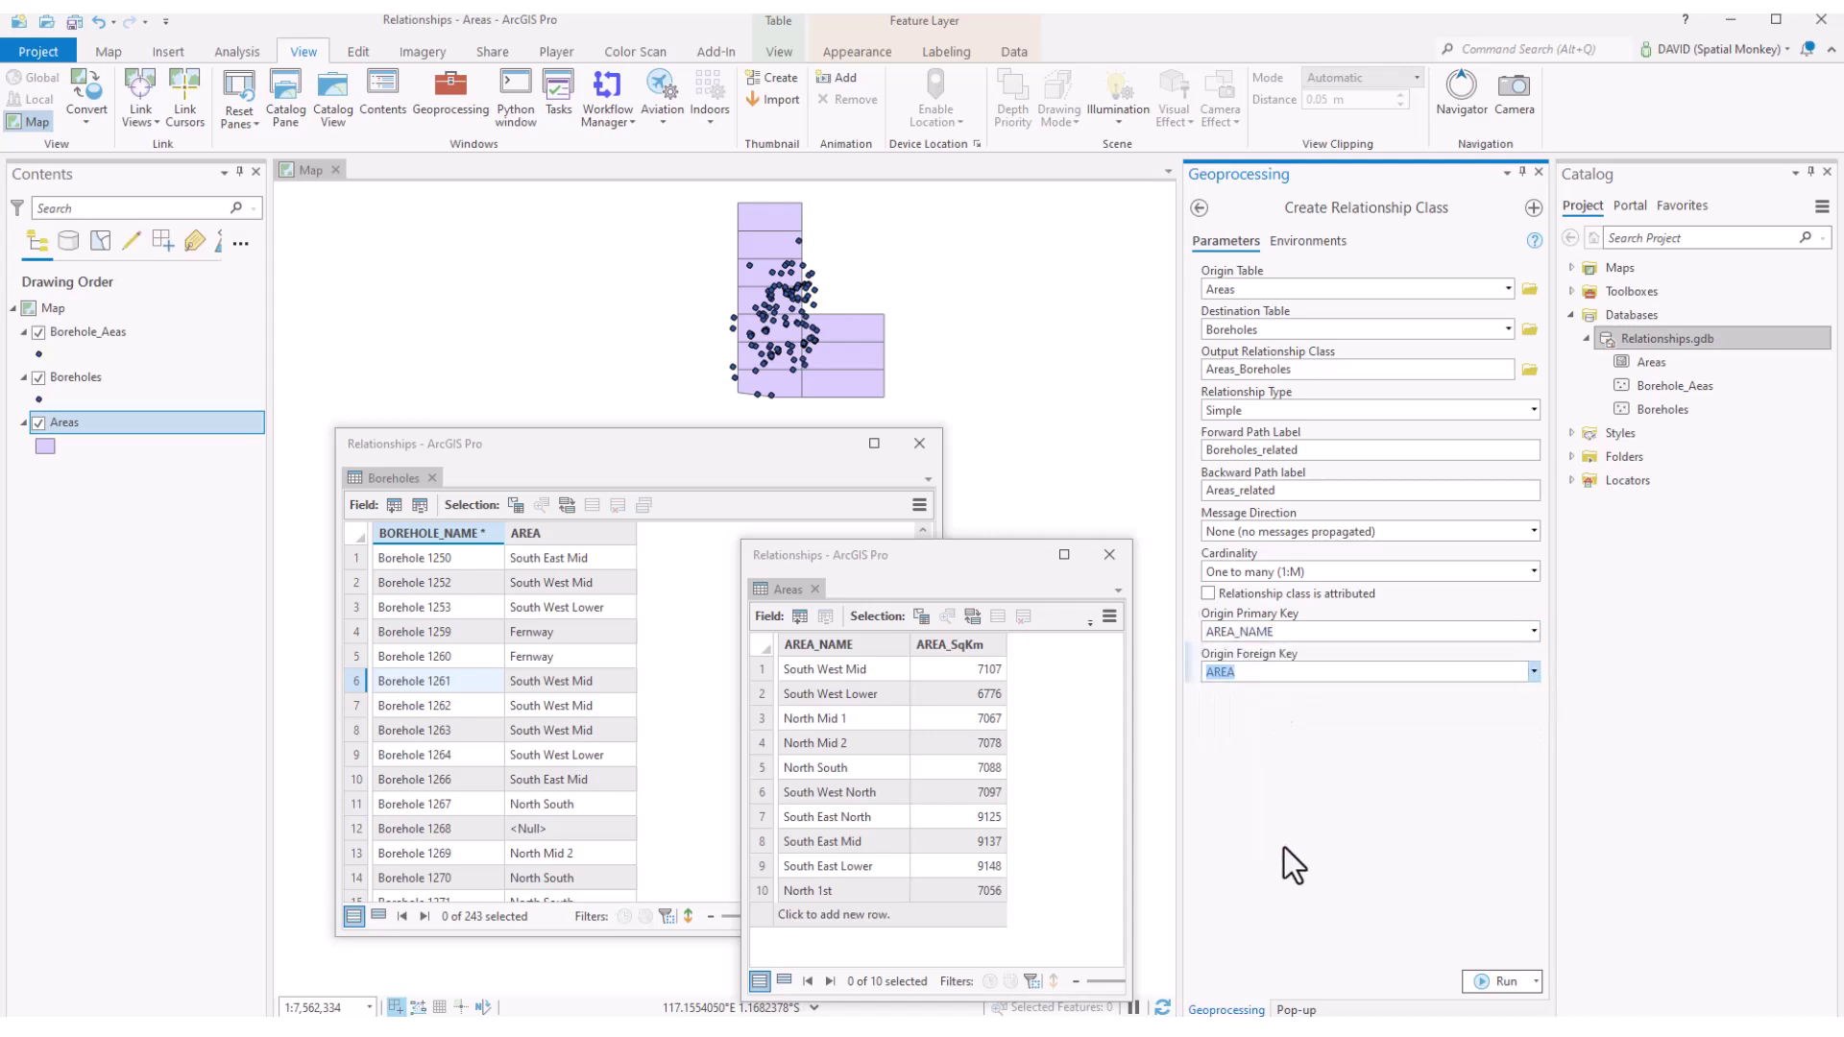
click(1503, 981)
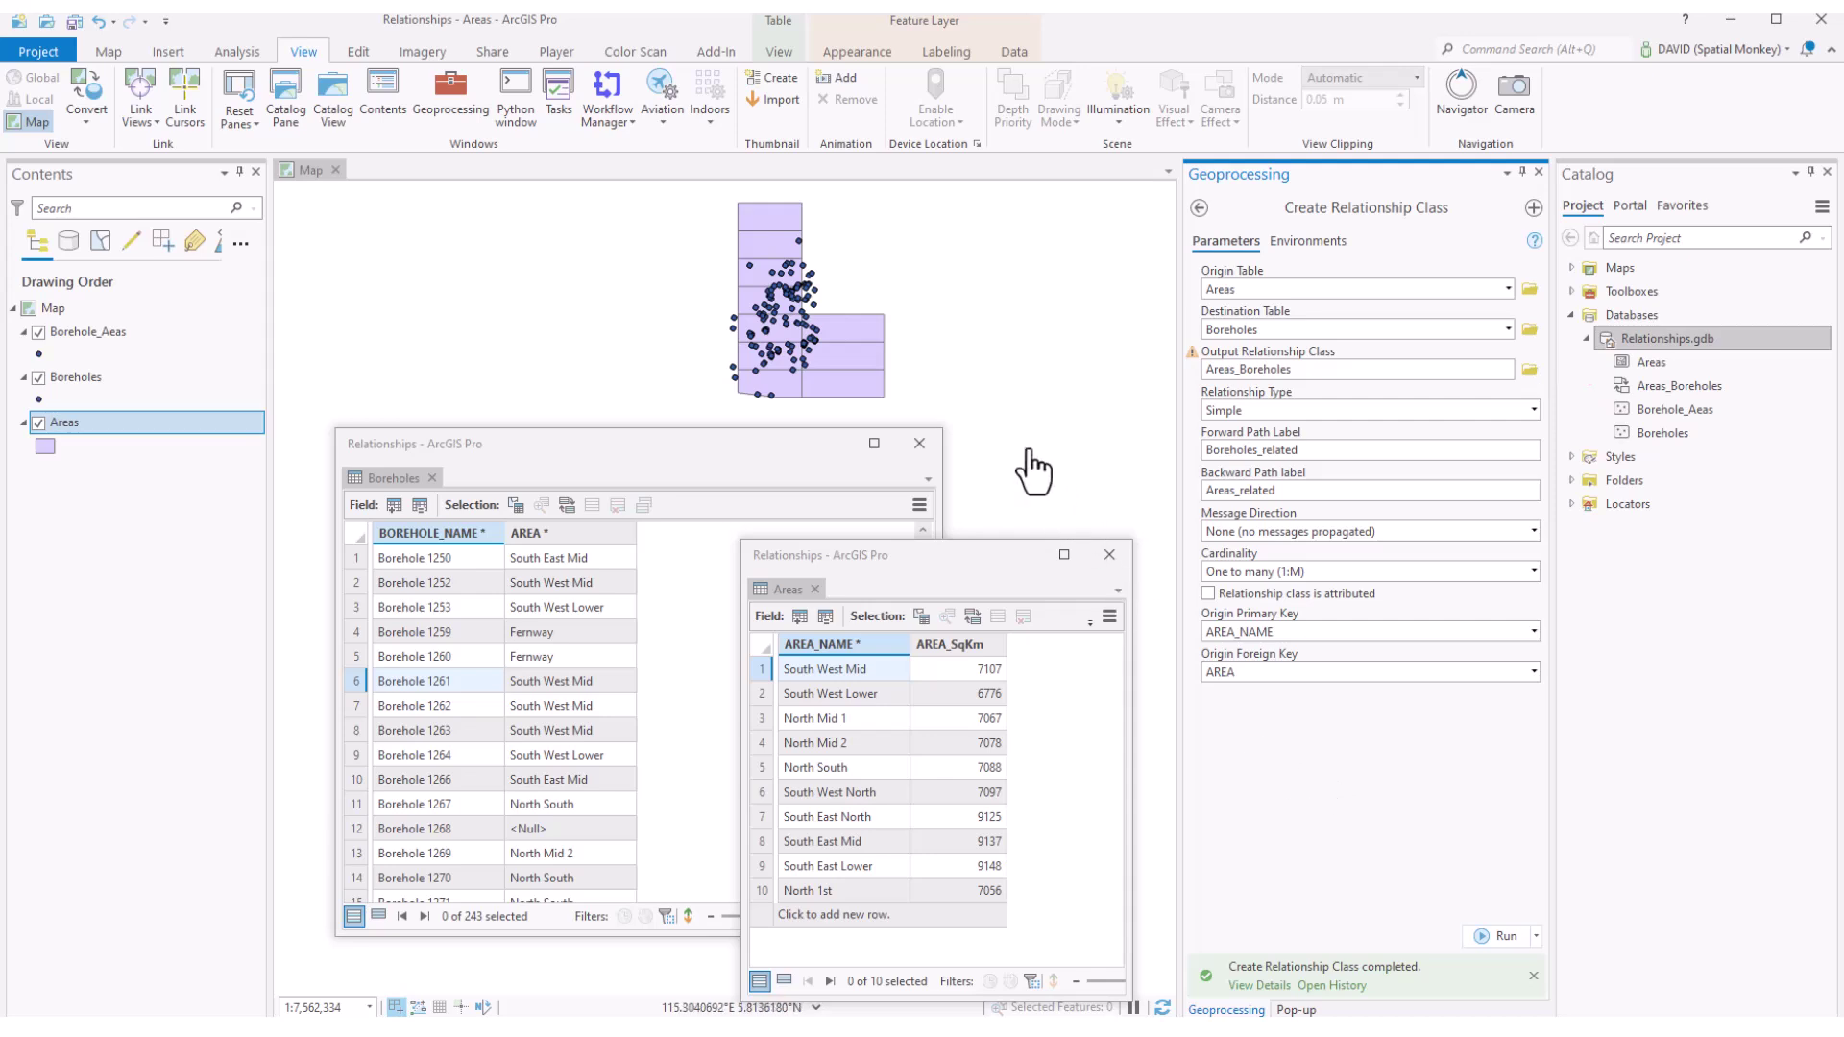
Step: Open the North Mid 2 area's pop-up and expand it to list its related boreholes
click(760, 277)
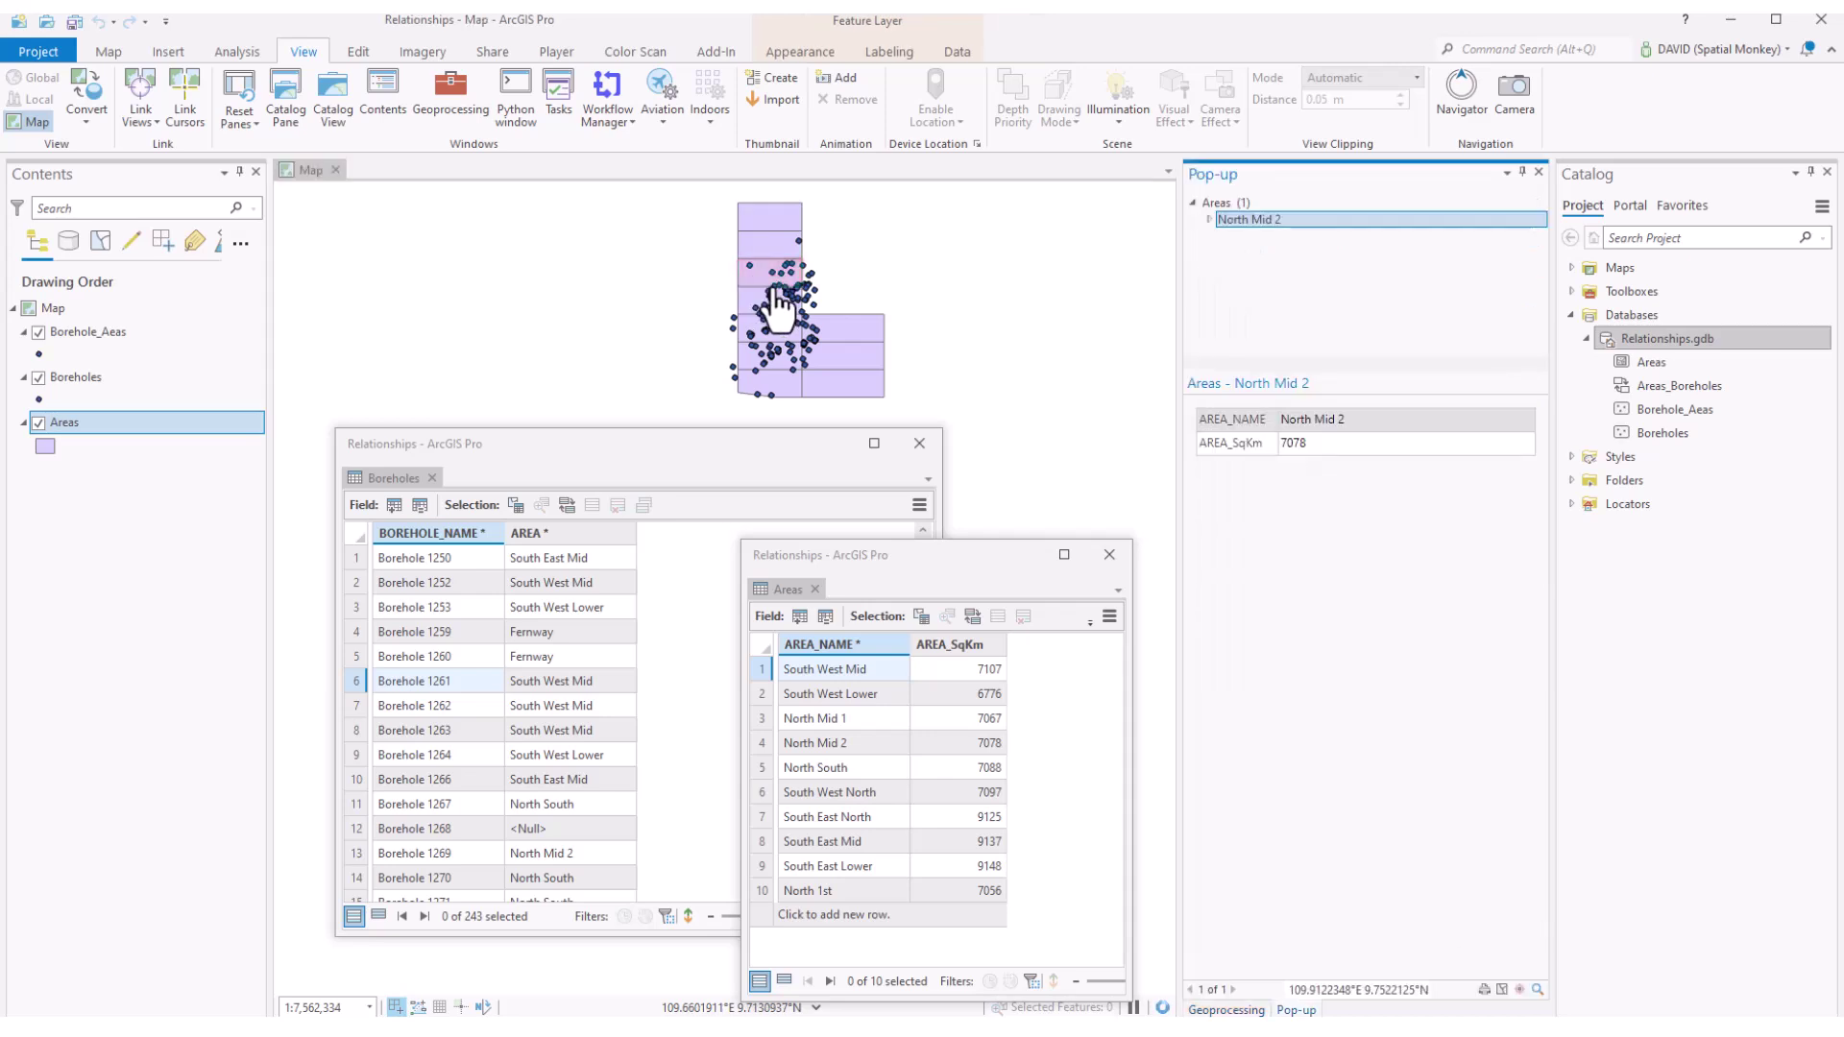
click(1208, 220)
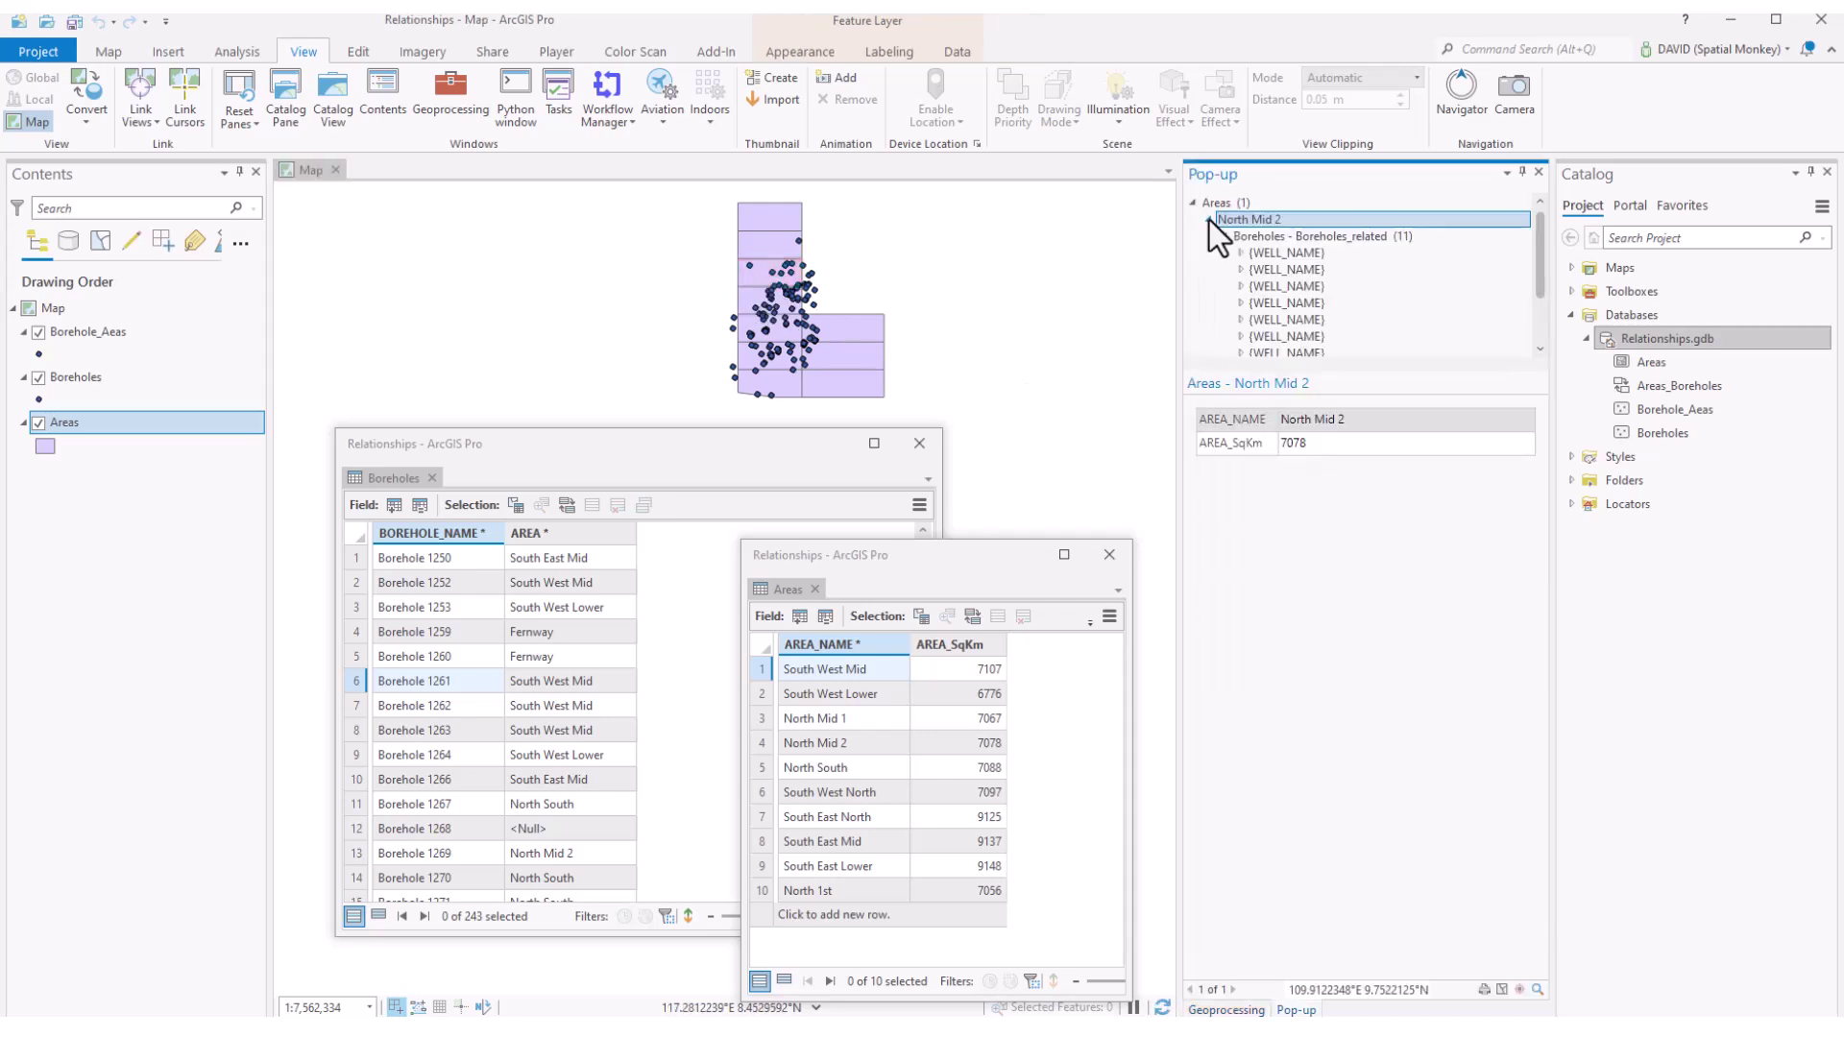
mouse_move(1540, 282)
mouse_down()
mouse_move(1533, 336)
mouse_move(1524, 267)
mouse_up()
Step: View the details of related Boreholes 1673, 1546 and 1971, ending on 1673
click(1288, 303)
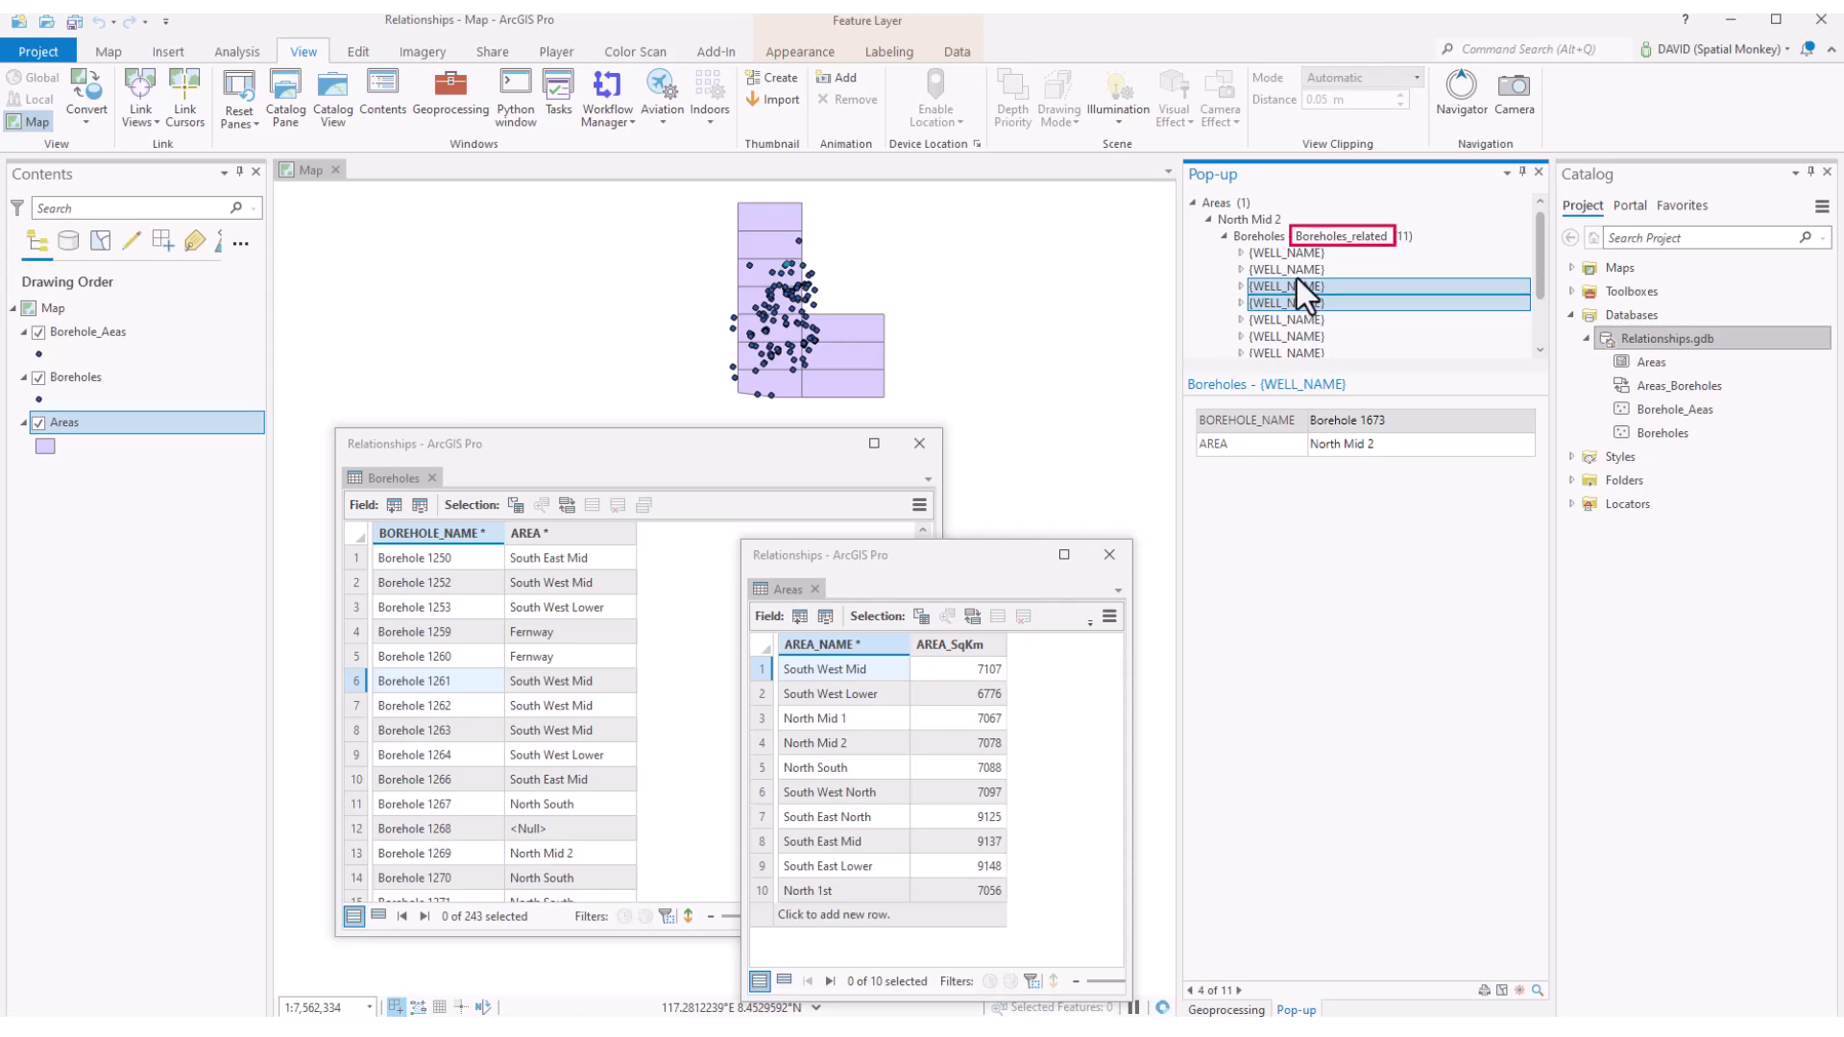
click(1296, 269)
click(1305, 336)
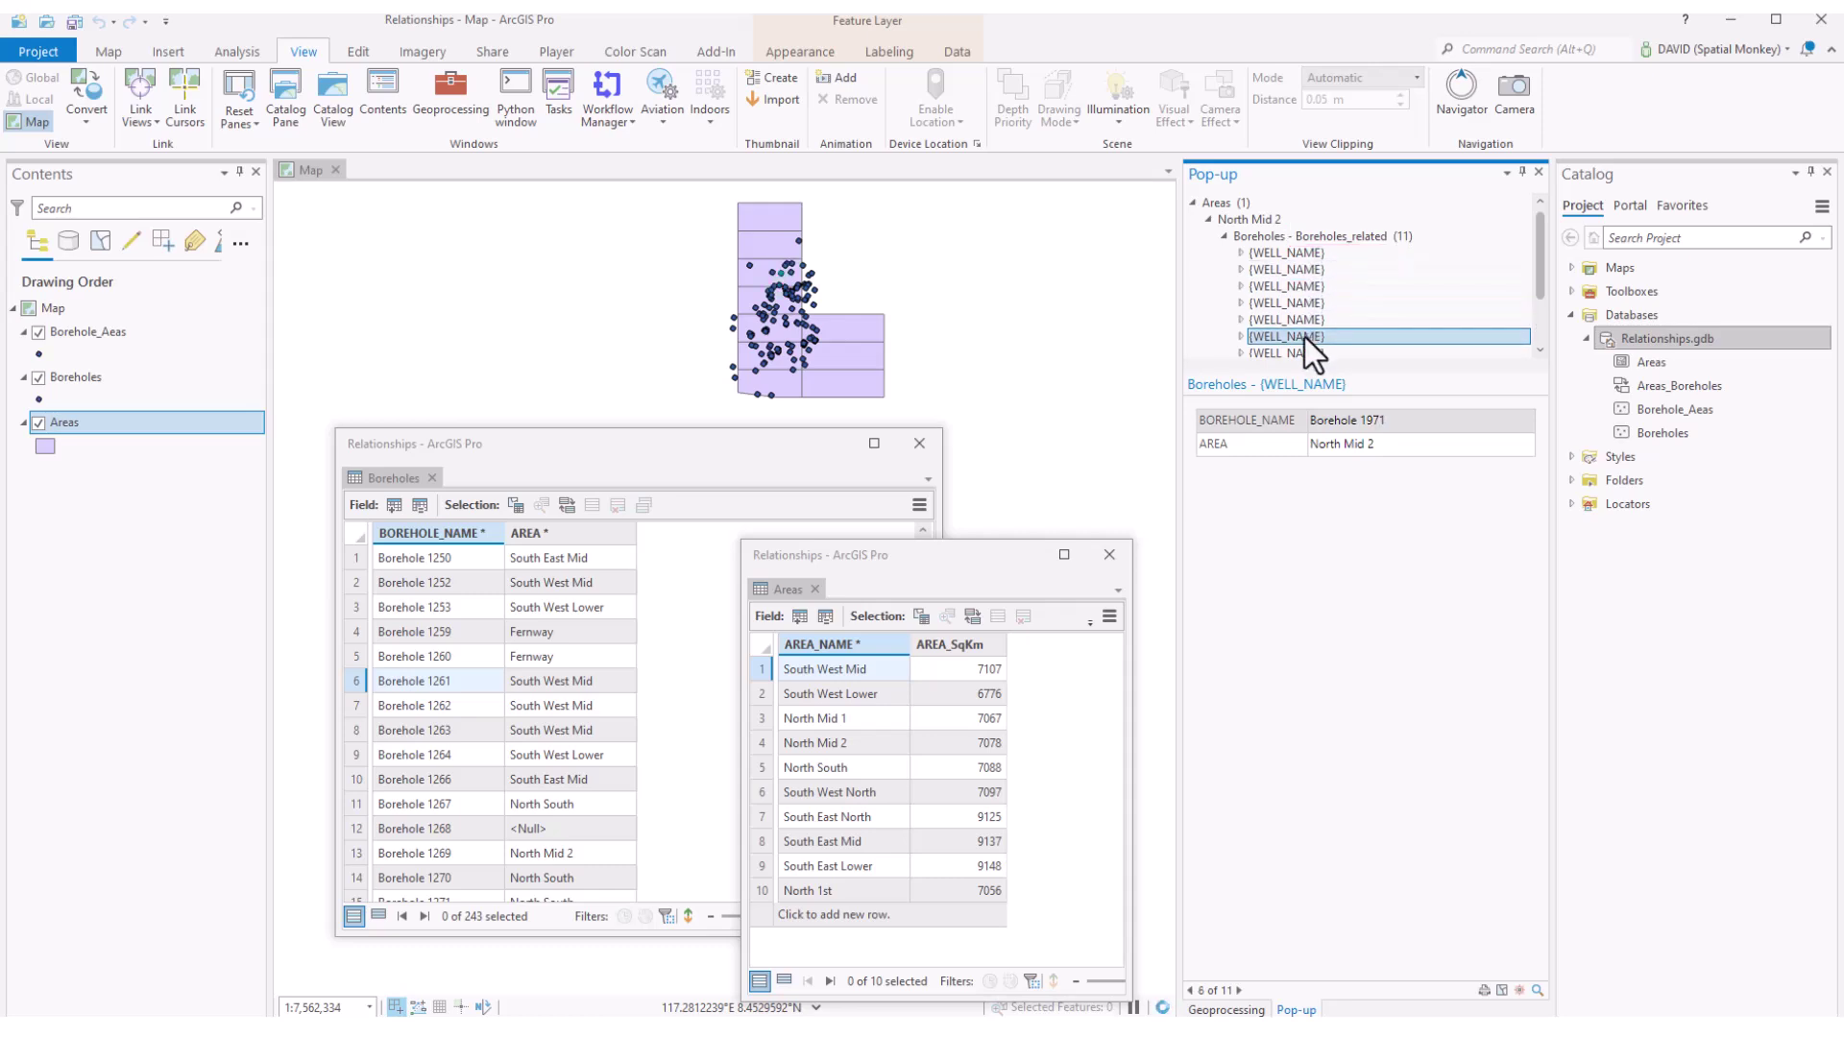
click(1306, 301)
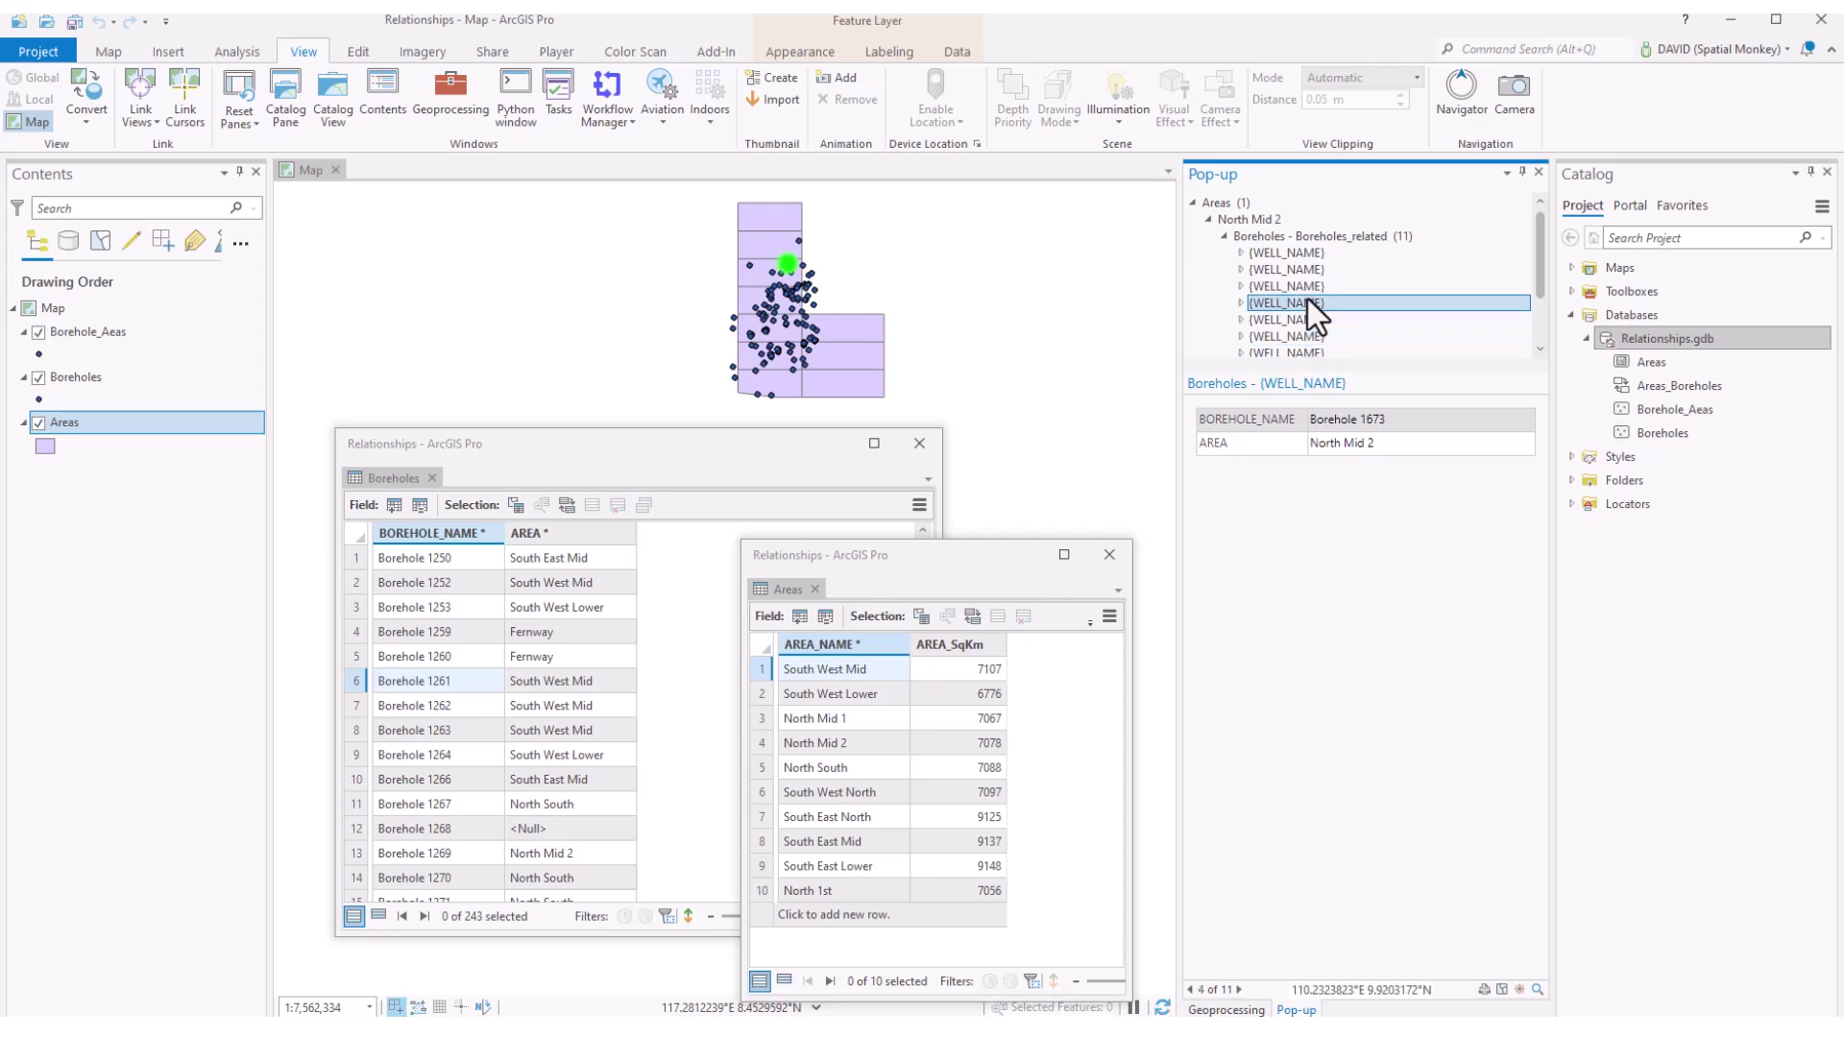